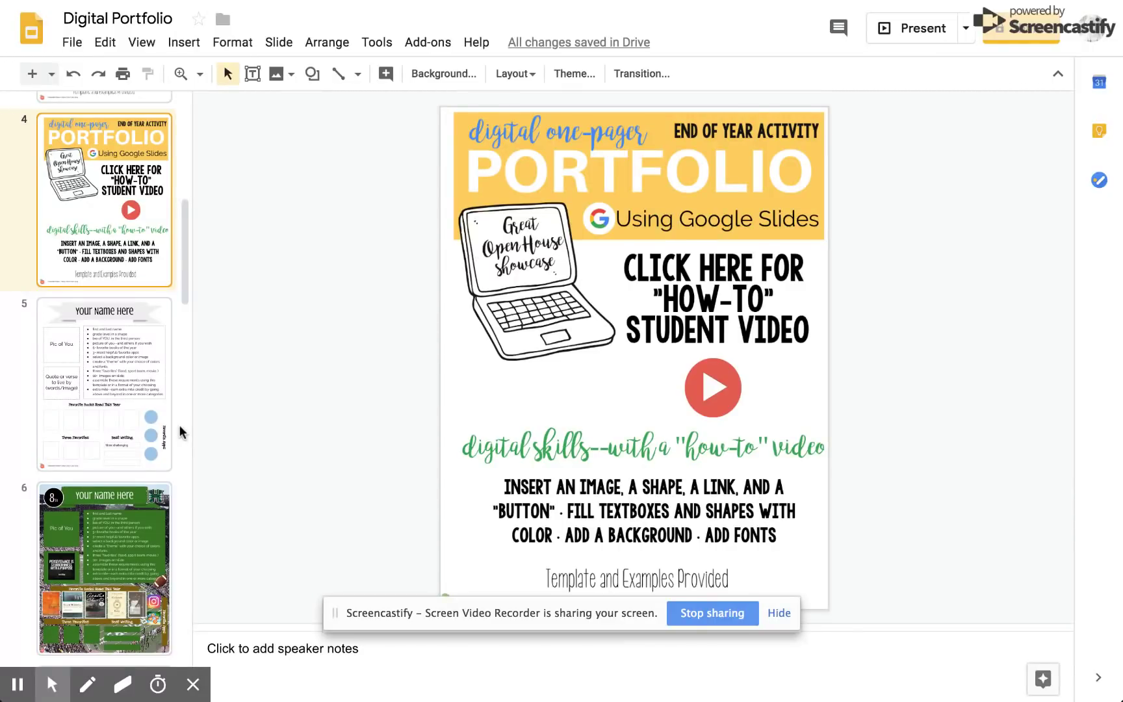
Review the blank template (slide 5) and finished example (slide 6), then open slide 7.
left_click(149, 394)
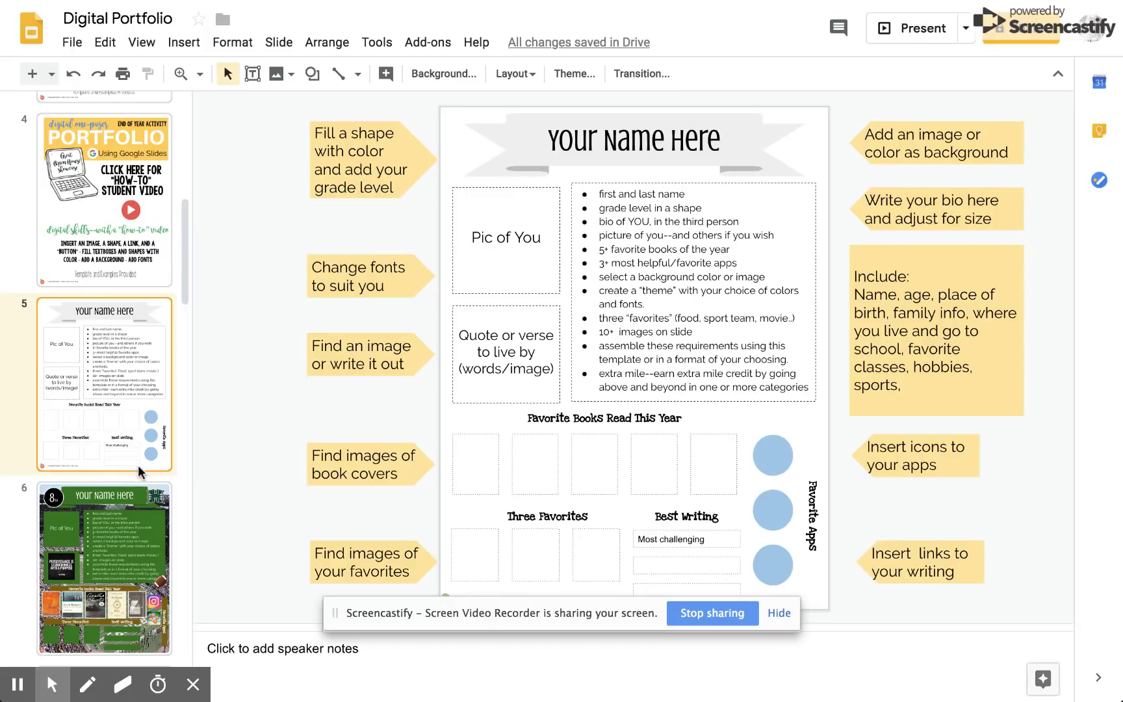
left_click(130, 501)
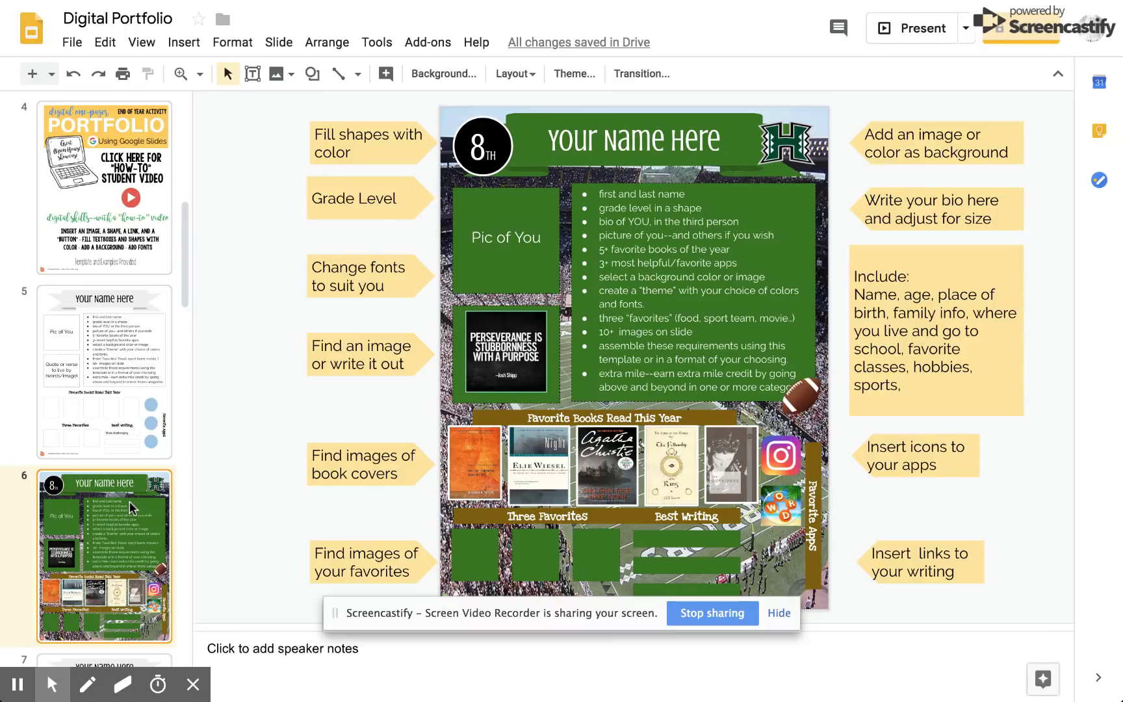
scroll(129, 501, "down", 3)
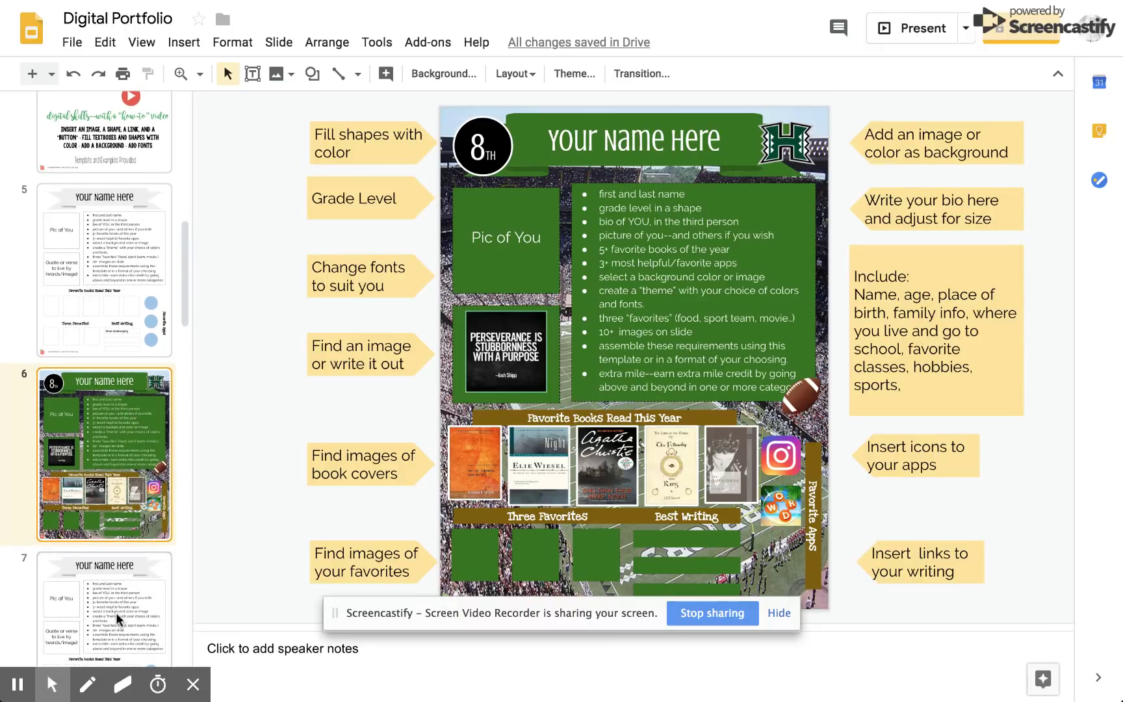
left_click(116, 612)
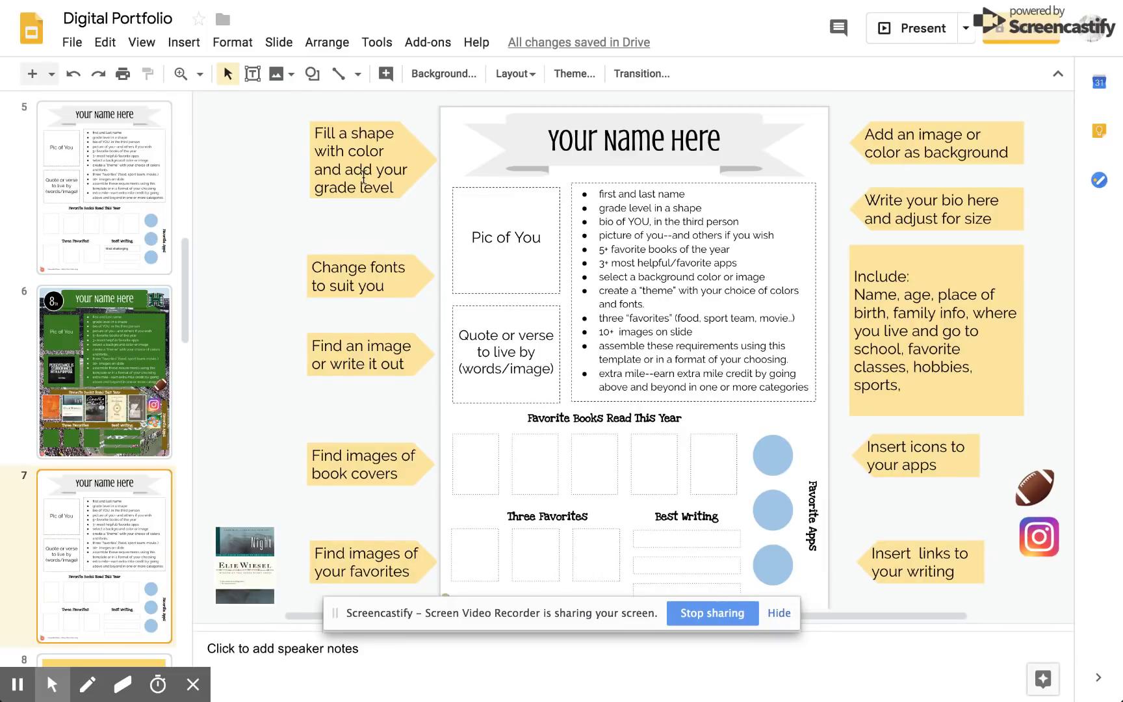
Draw an oval circle at the left end of the title banner and type 8th in it.
left_click(312, 76)
mouse_move(373, 107)
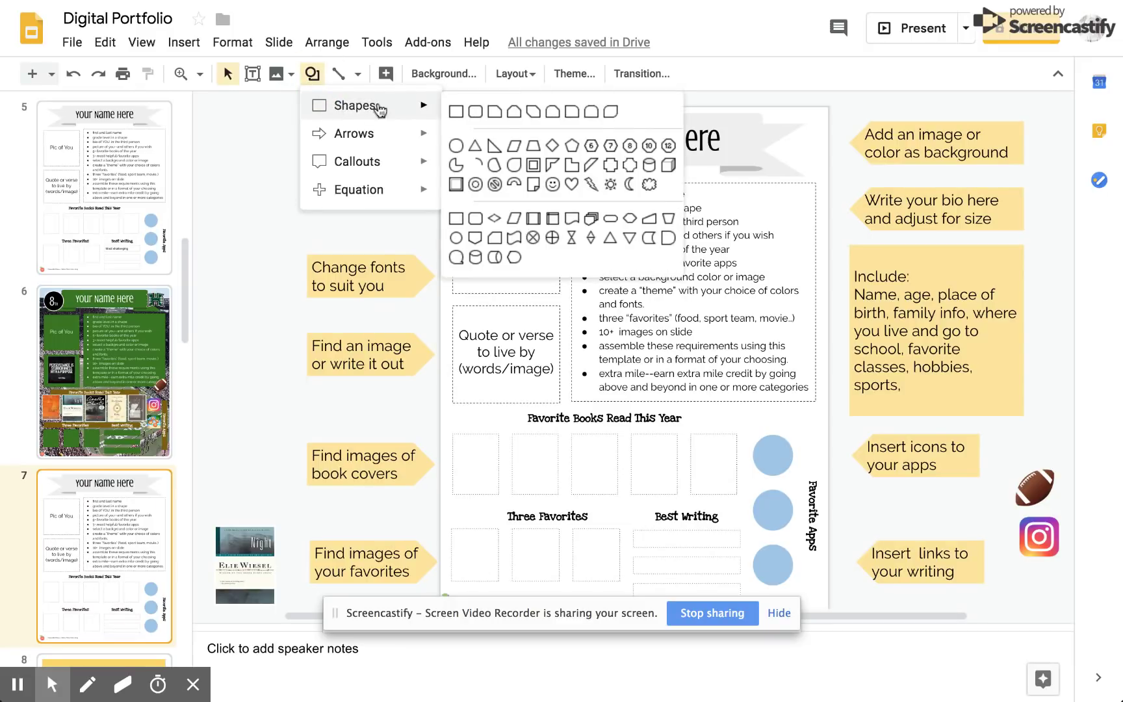
left_click(457, 146)
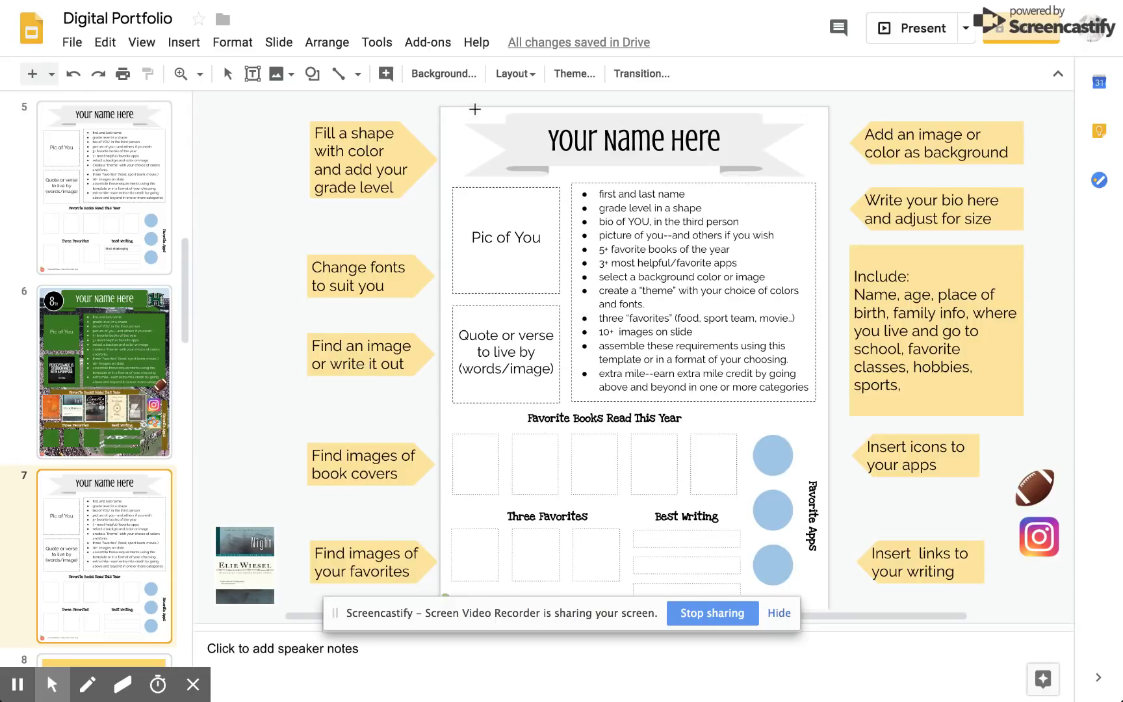
left_click_drag(476, 118, 544, 188)
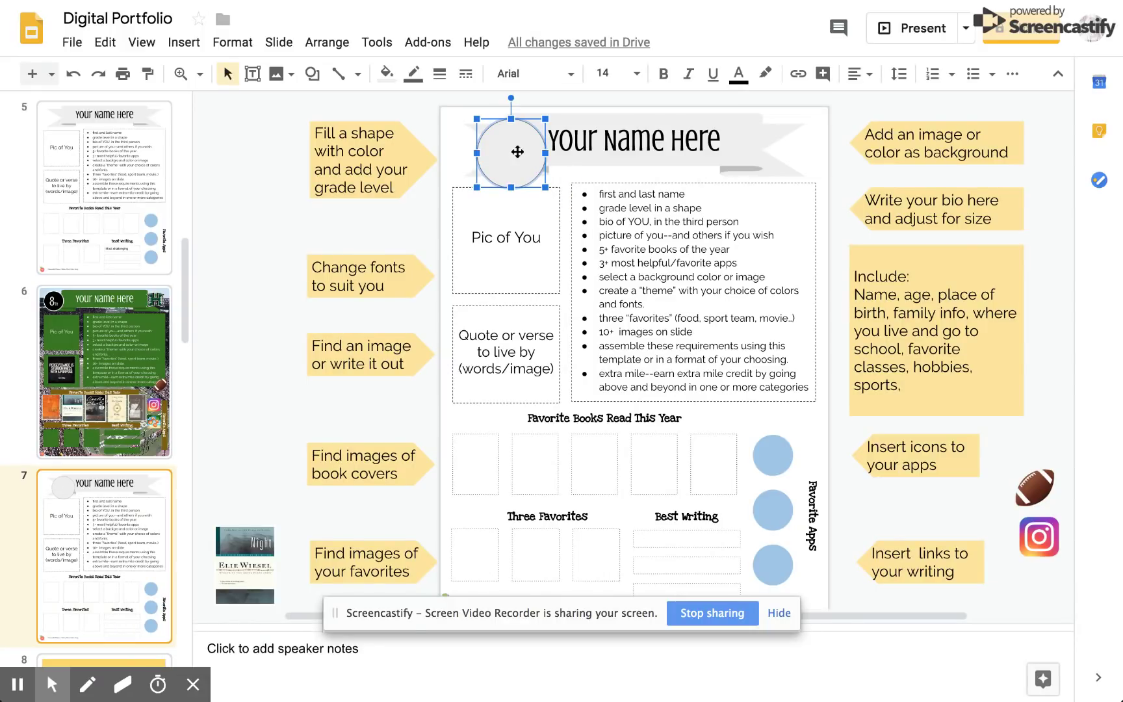
type("8th")
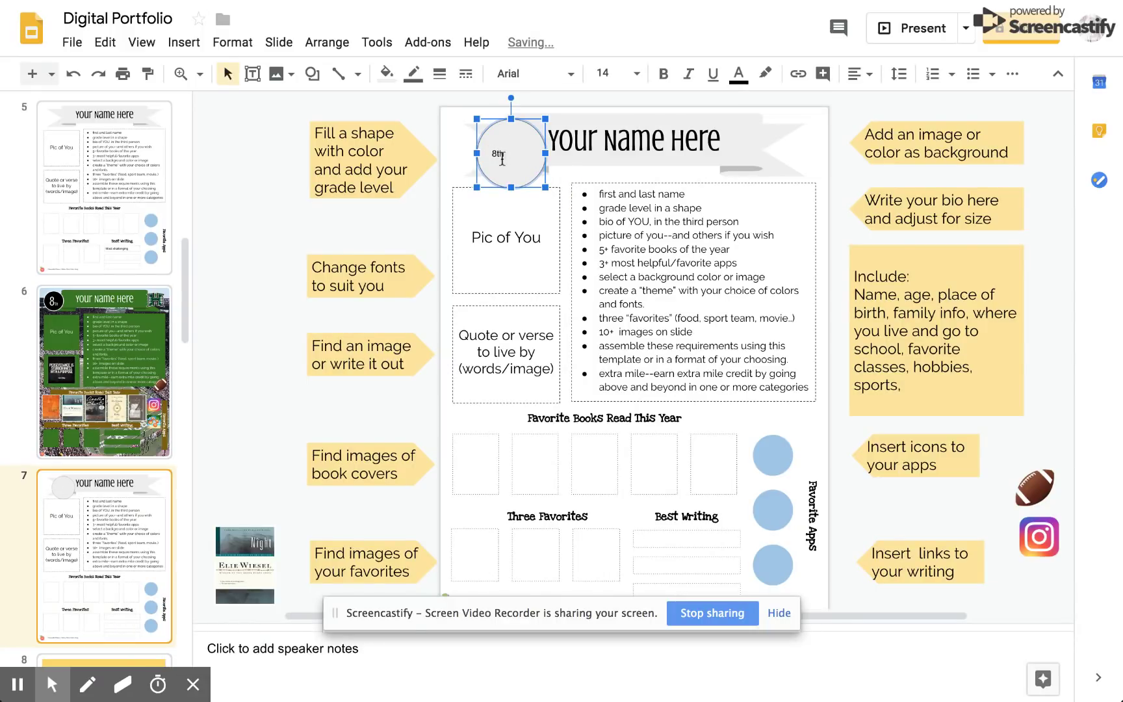
Make the 8th text 36-point, bold and white.
left_click(515, 156)
double_click(503, 156)
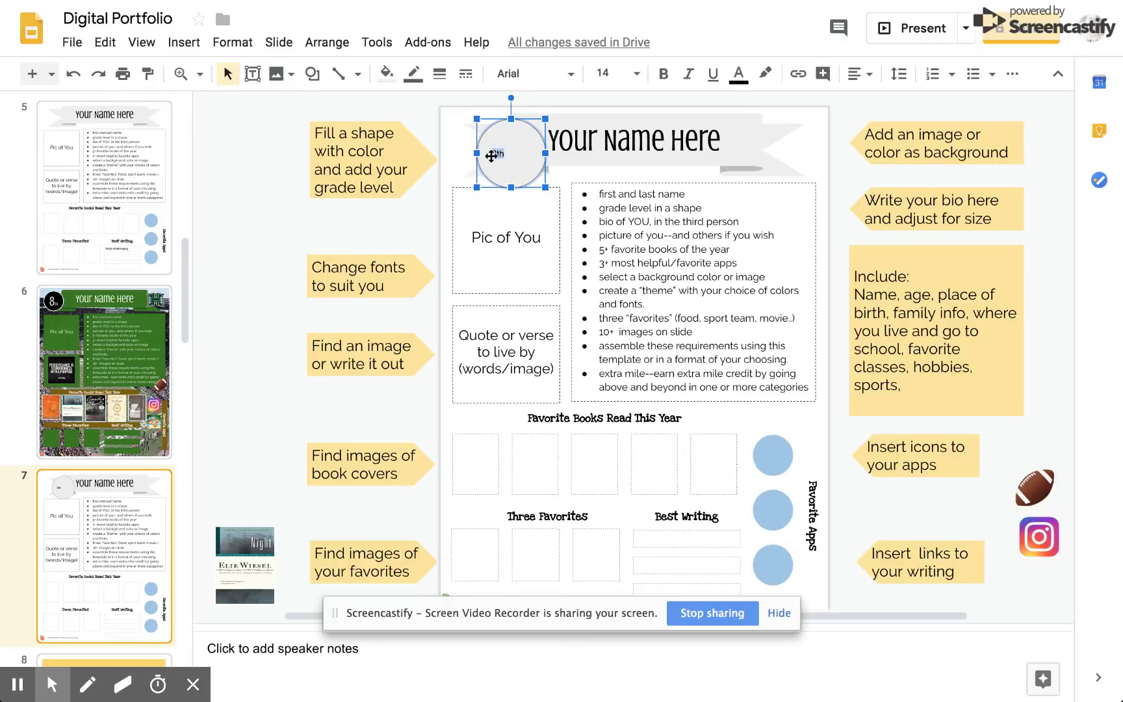
left_click(619, 70)
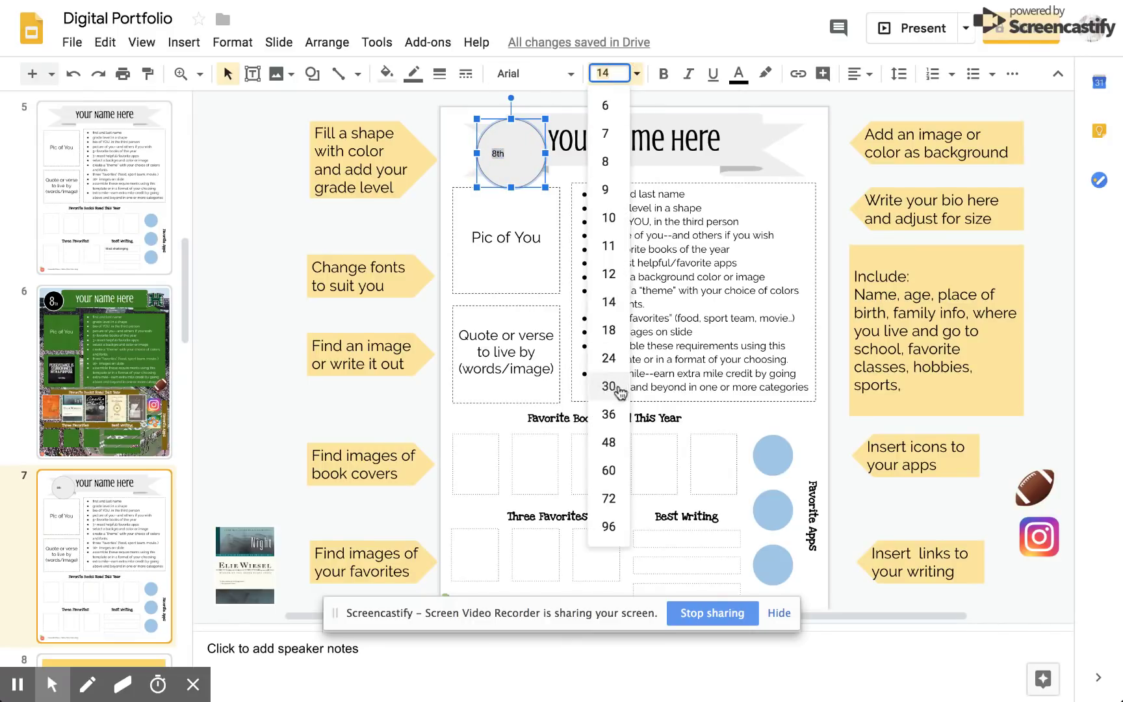
left_click(611, 407)
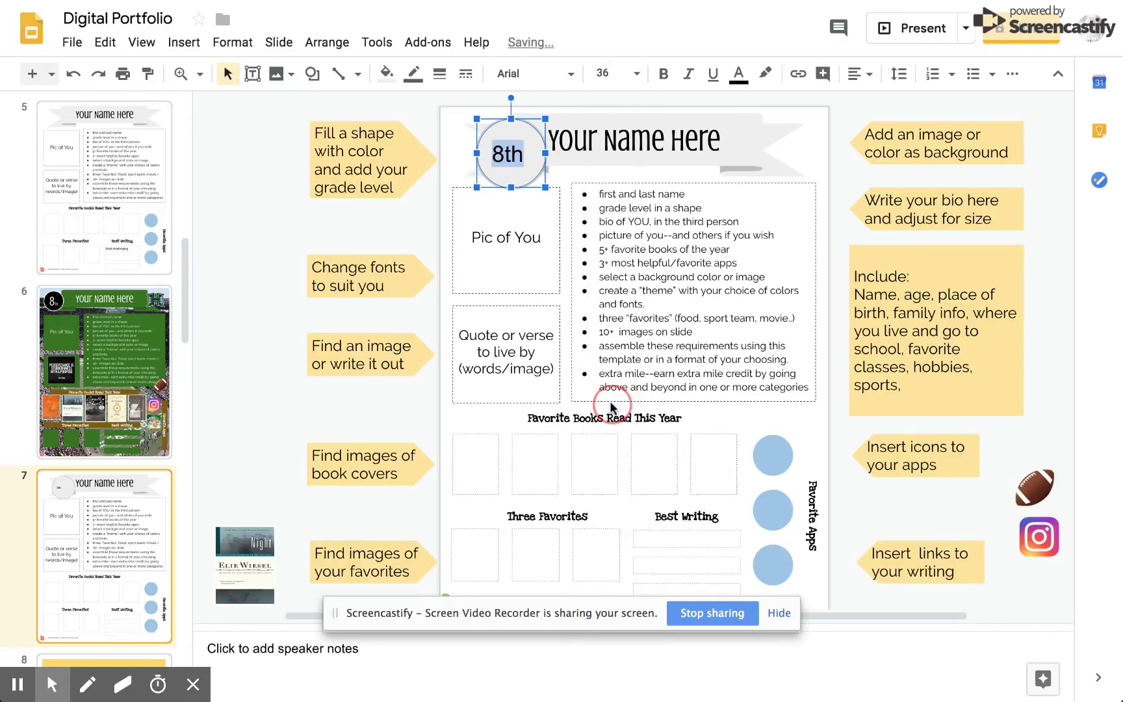
left_click(666, 75)
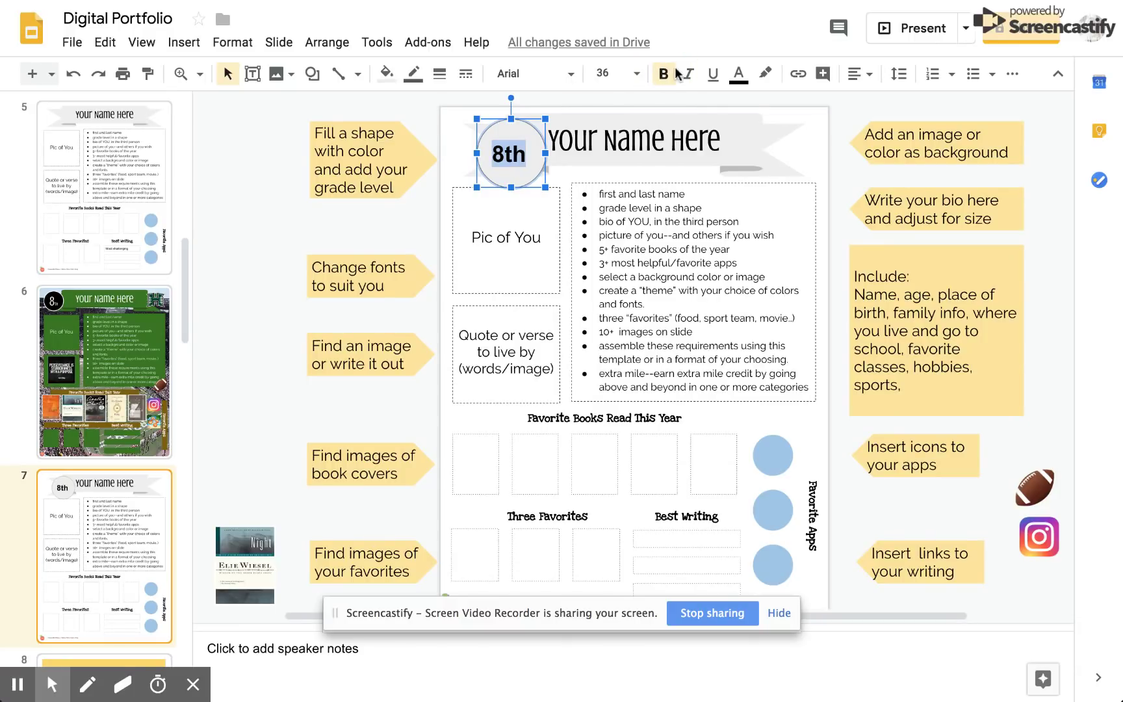
left_click(738, 78)
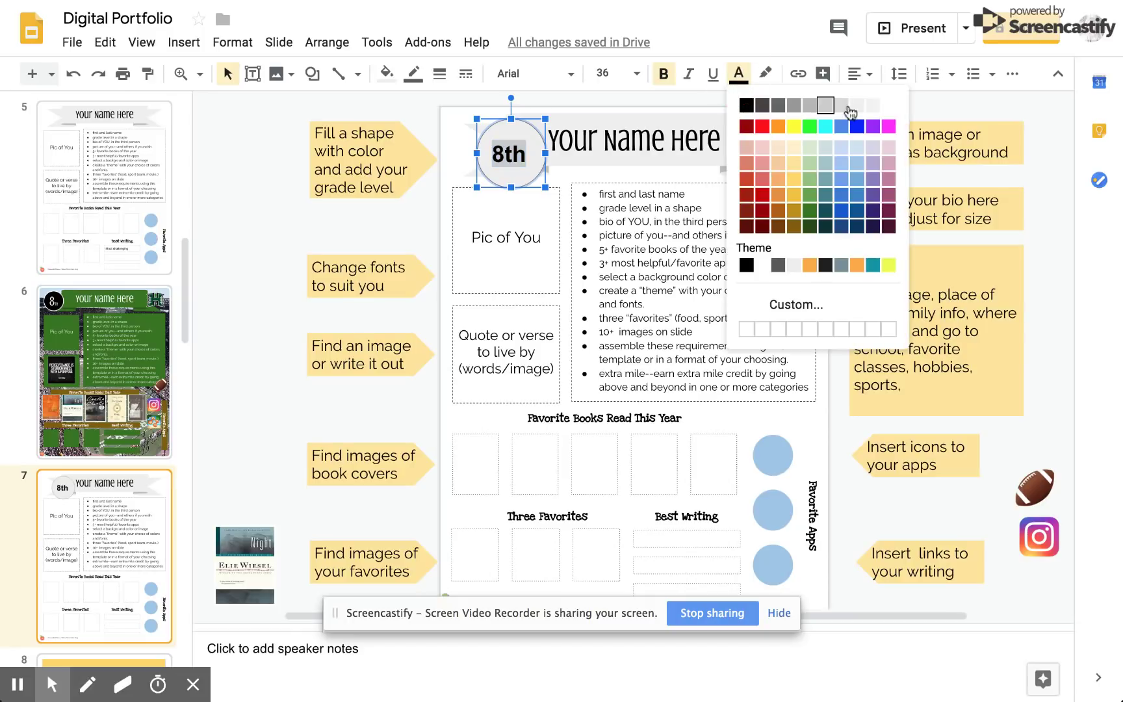
left_click(889, 107)
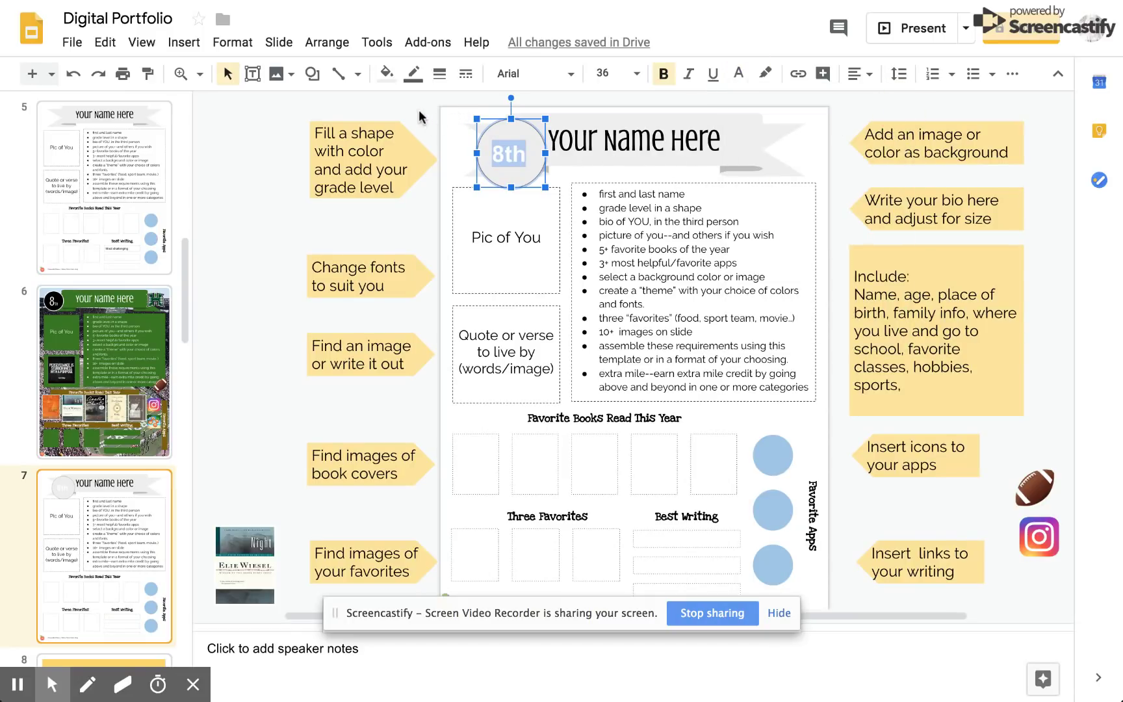
Fill the 8th circle black.
left_click(389, 77)
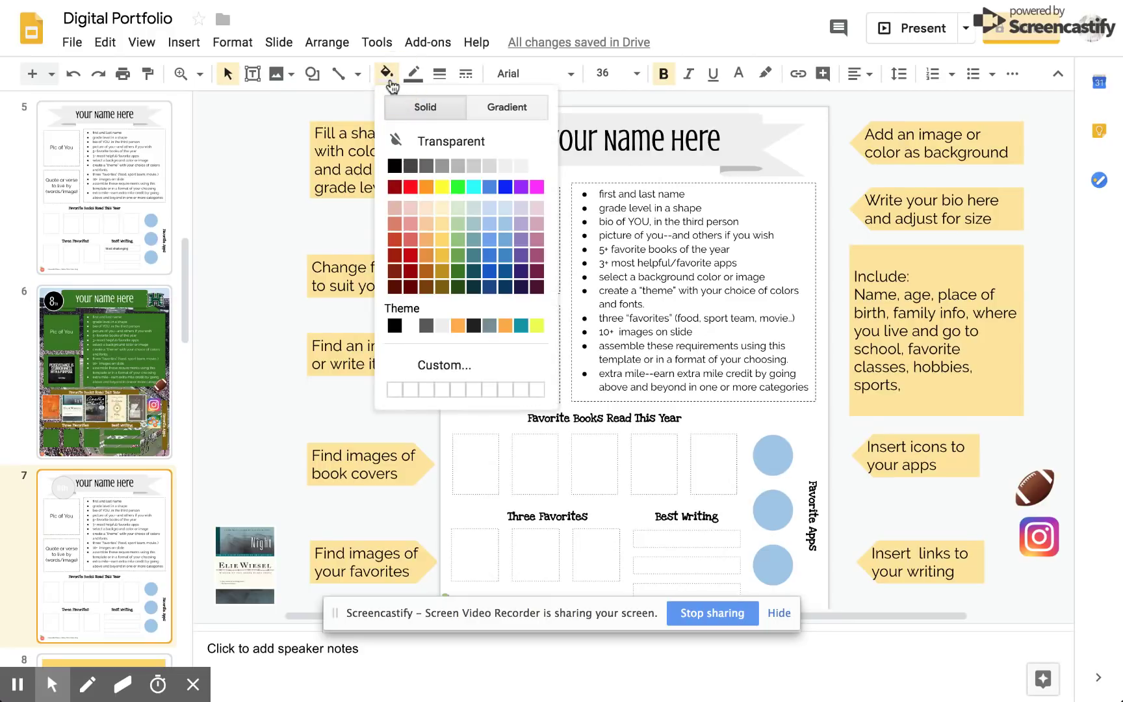
left_click(395, 167)
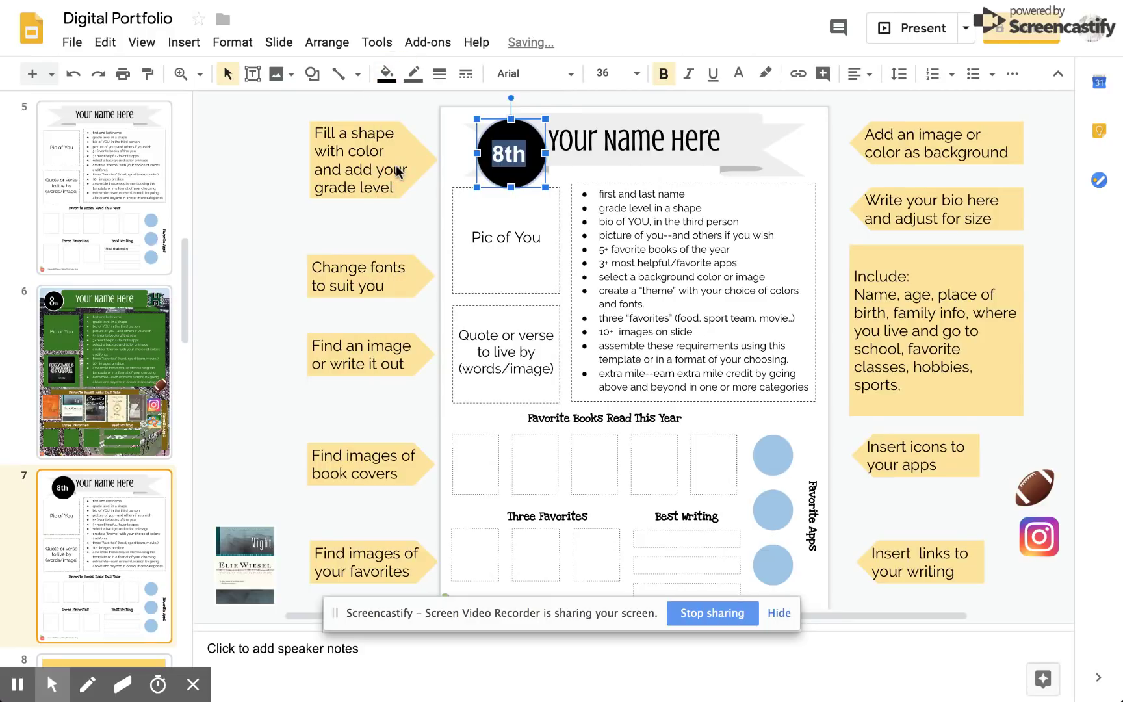
left_click(384, 216)
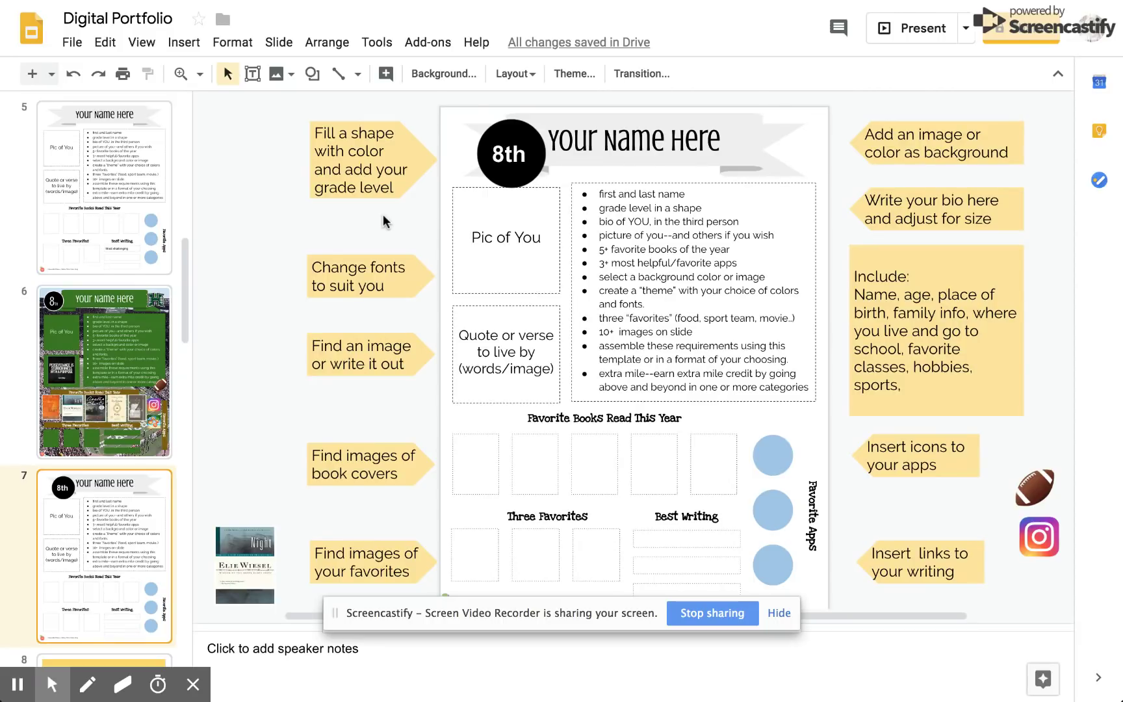
Replace 'Your Name Here' in the title banner with 'example' in white text.
left_click(551, 139)
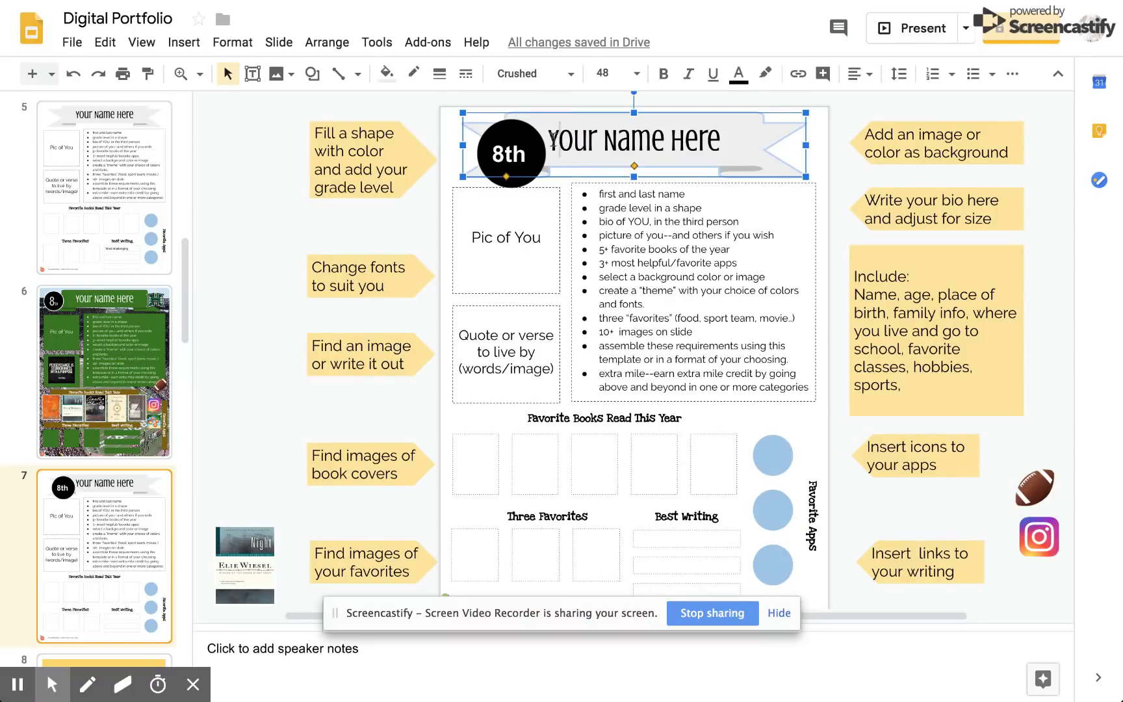
left_click(550, 139)
left_click_drag(550, 140, 722, 143)
type("example")
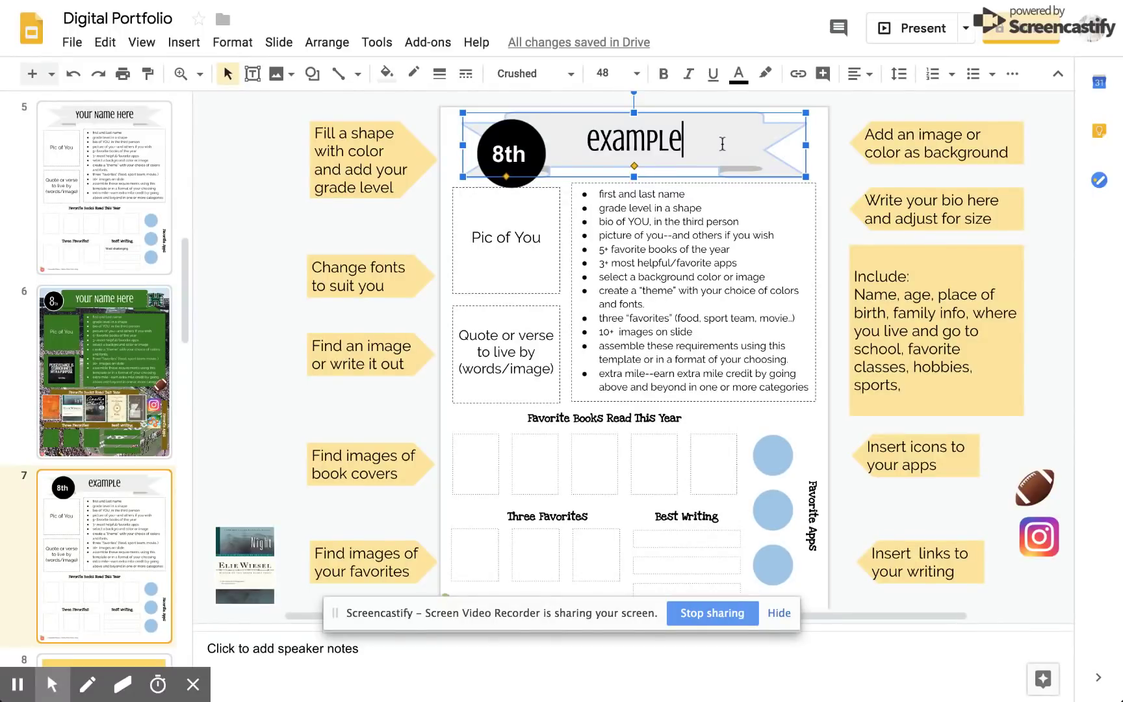
left_click_drag(717, 144, 589, 148)
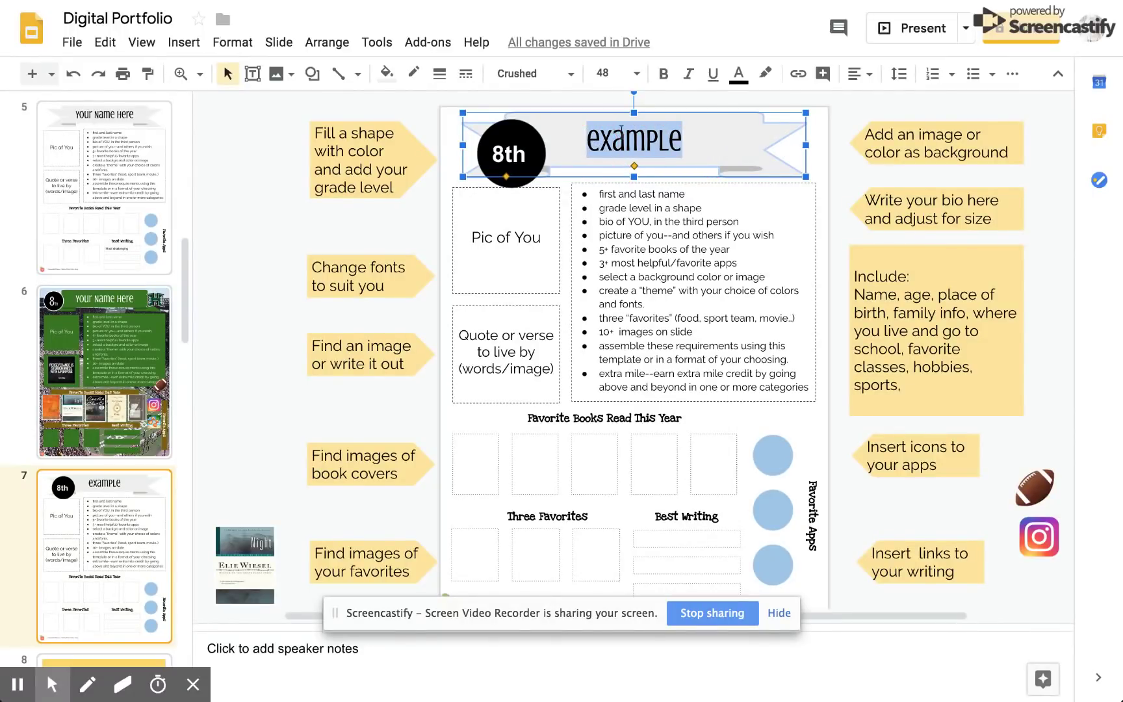
left_click(739, 75)
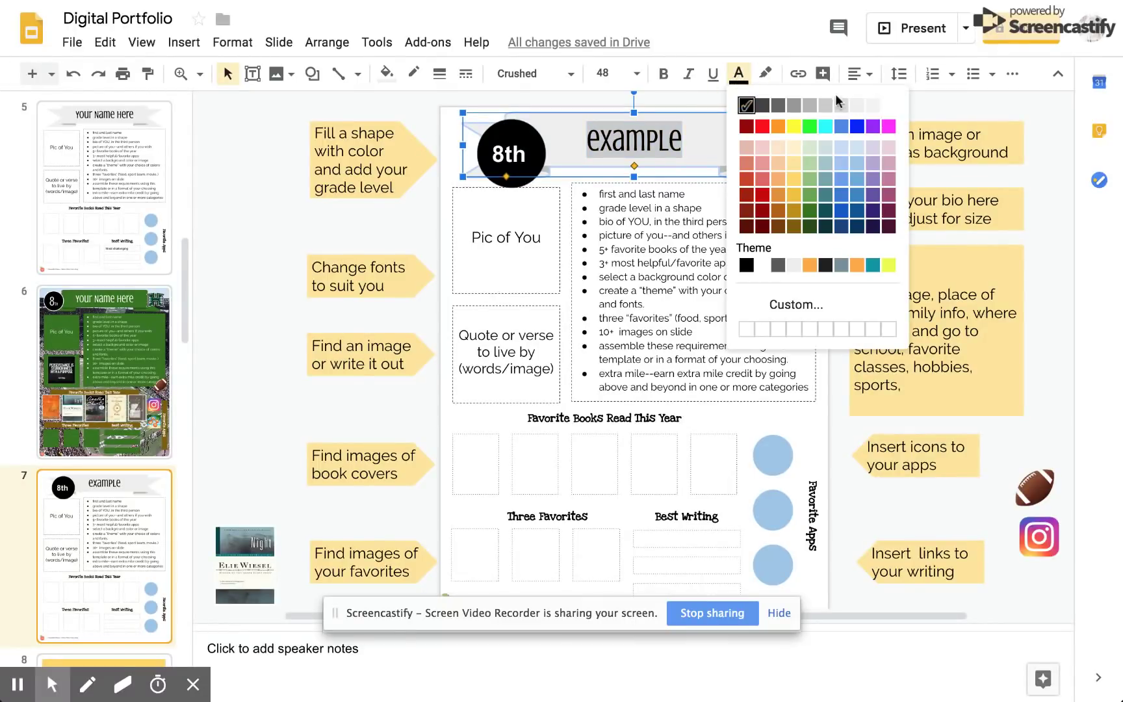
left_click(889, 105)
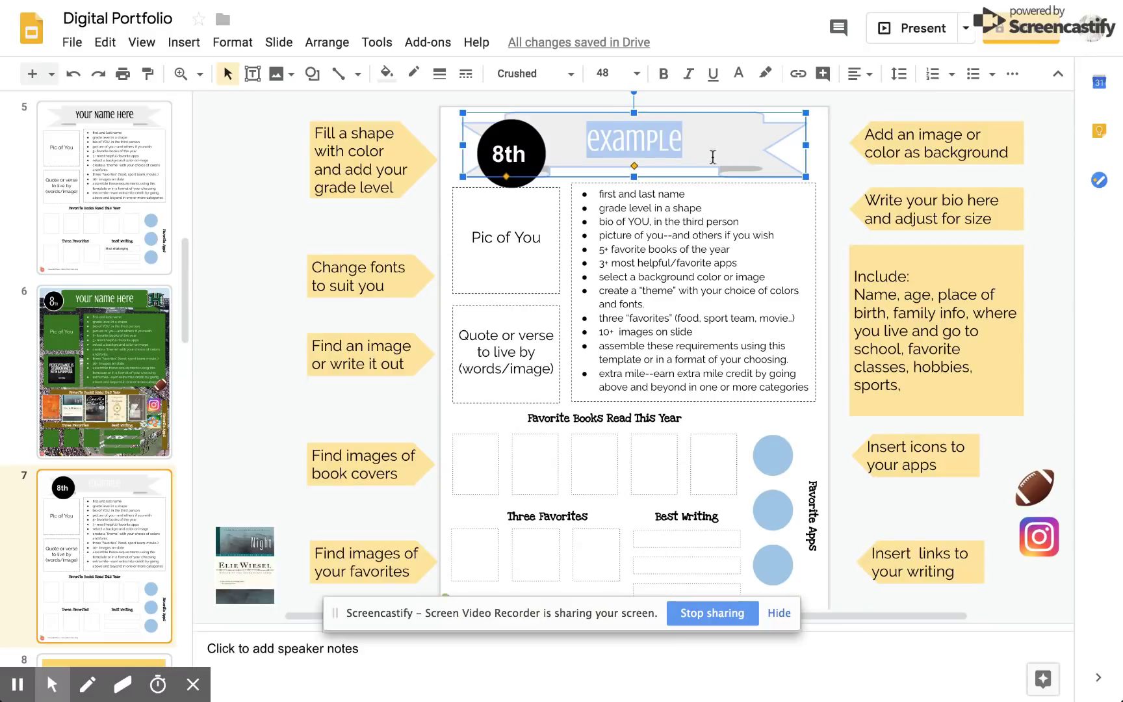
Fill the banner, Quote, bio, Favorite Books, Three Favorites, Best Writing boxes and app circles dark green.
left_click(552, 229, "shift")
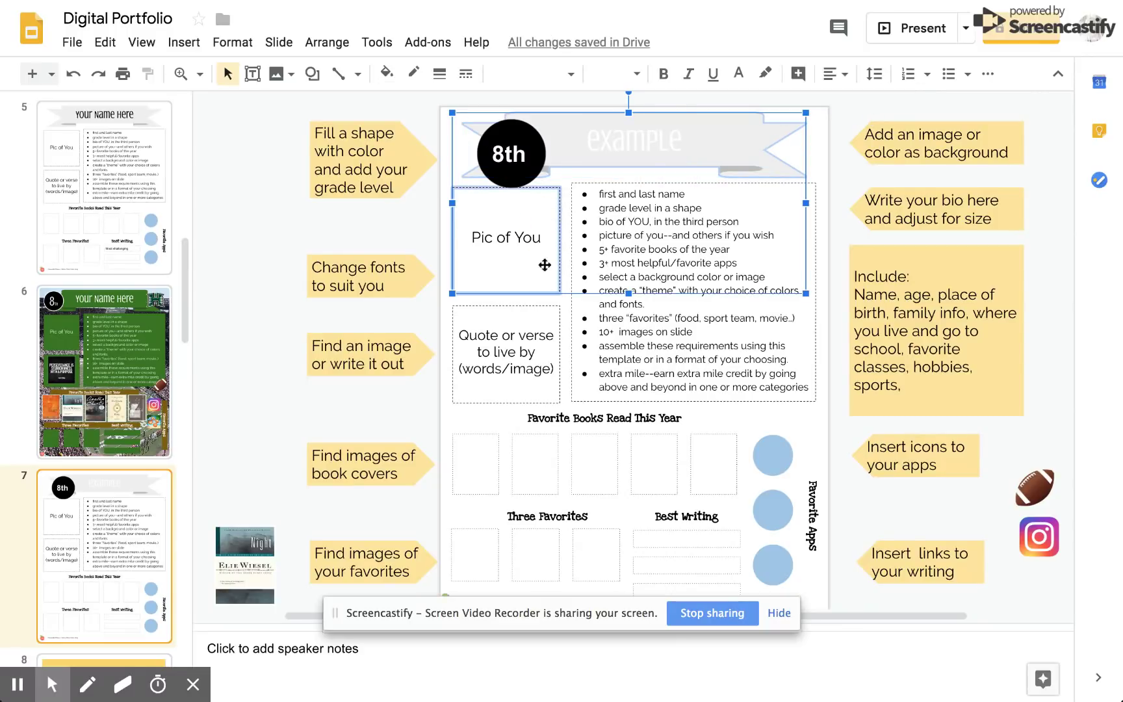
left_click(547, 315, "shift")
left_click(606, 309, "shift")
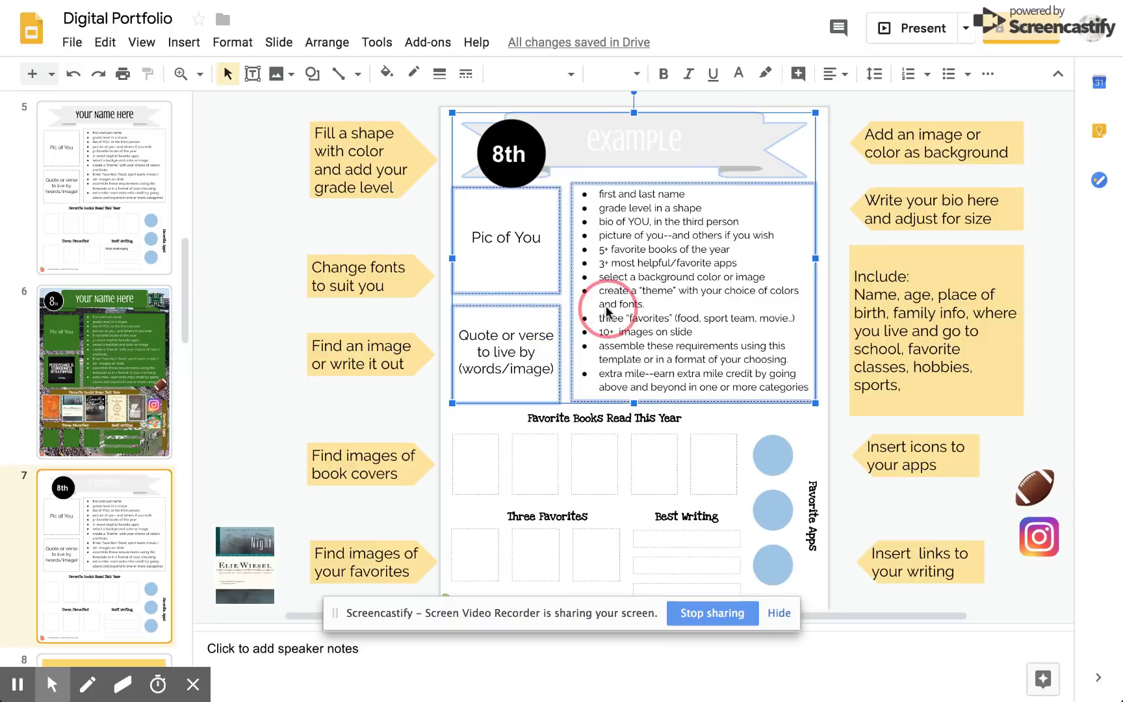
left_click(481, 443, "shift")
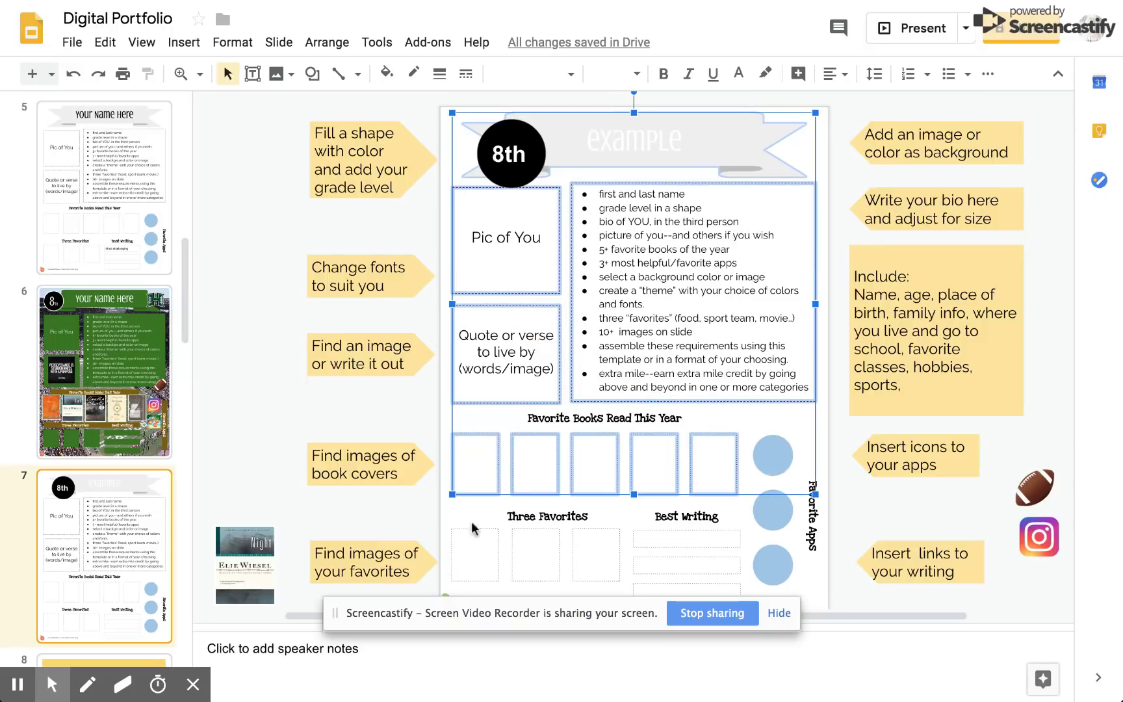
left_click(477, 557, "shift")
left_click(663, 539, "shift")
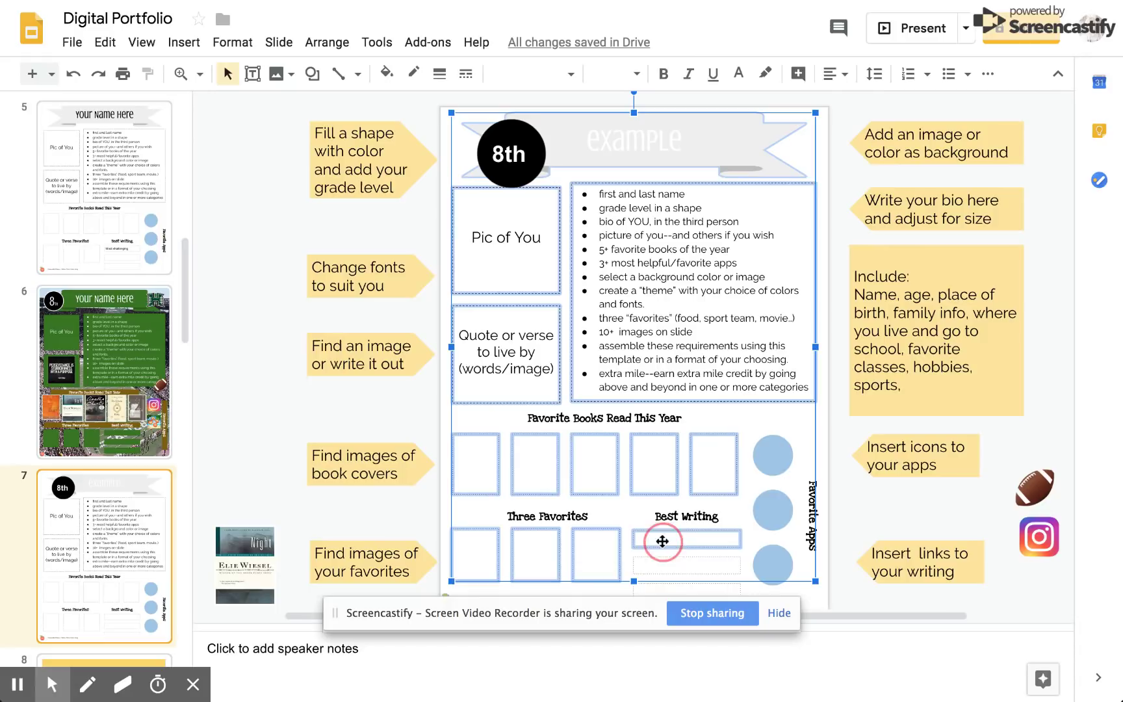
left_click(667, 564, "shift")
left_click(667, 589, "shift")
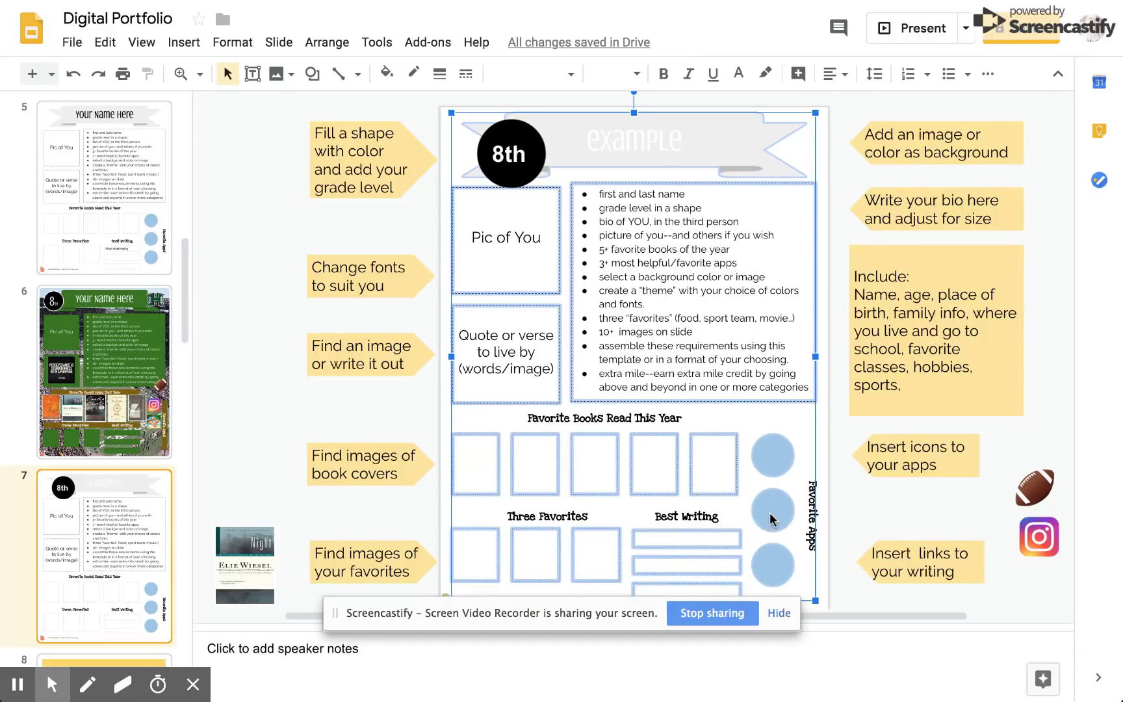
left_click(773, 457, "shift")
left_click(386, 73)
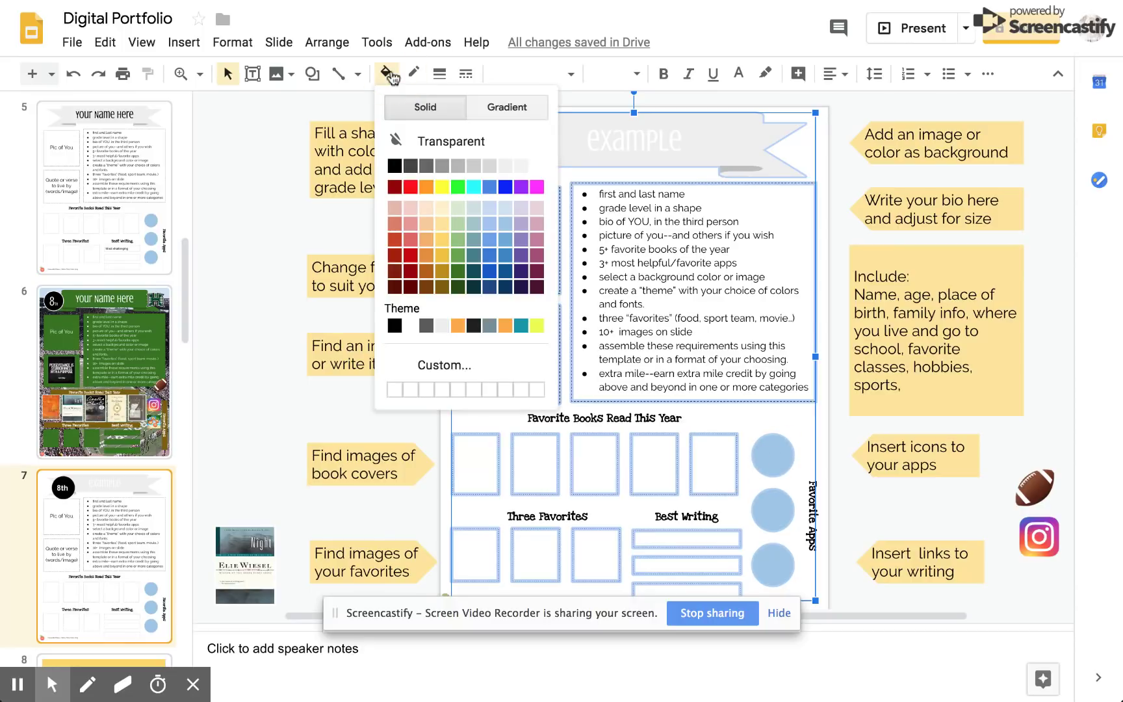
left_click(459, 269)
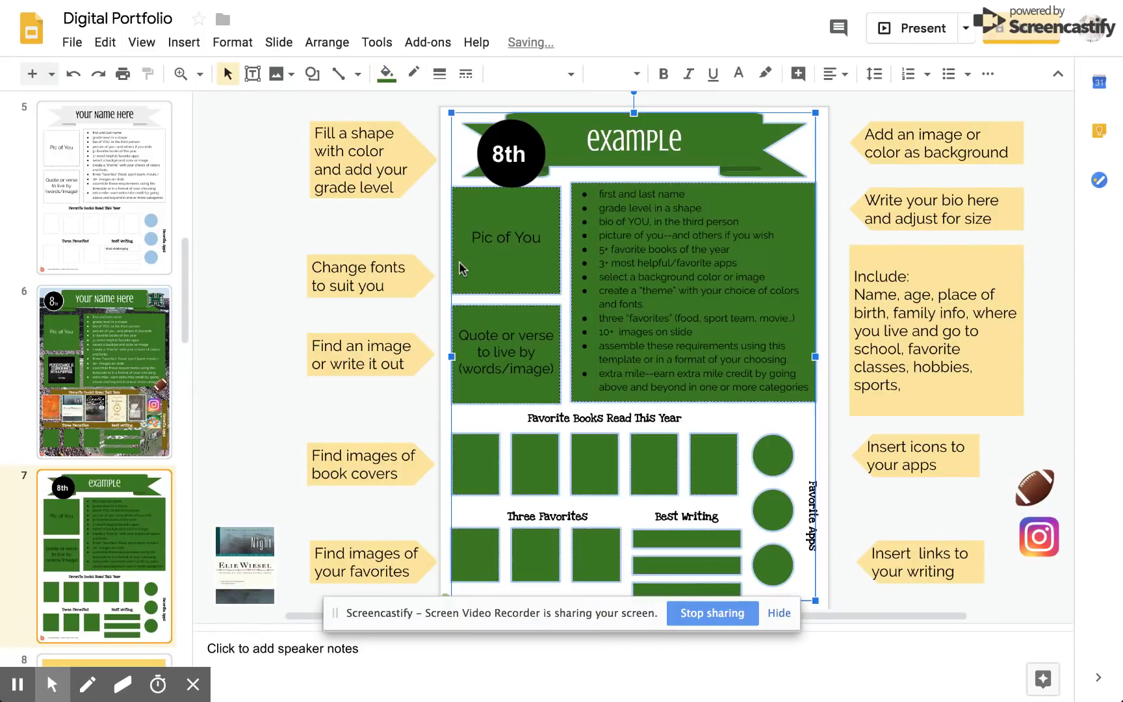
left_click(289, 286)
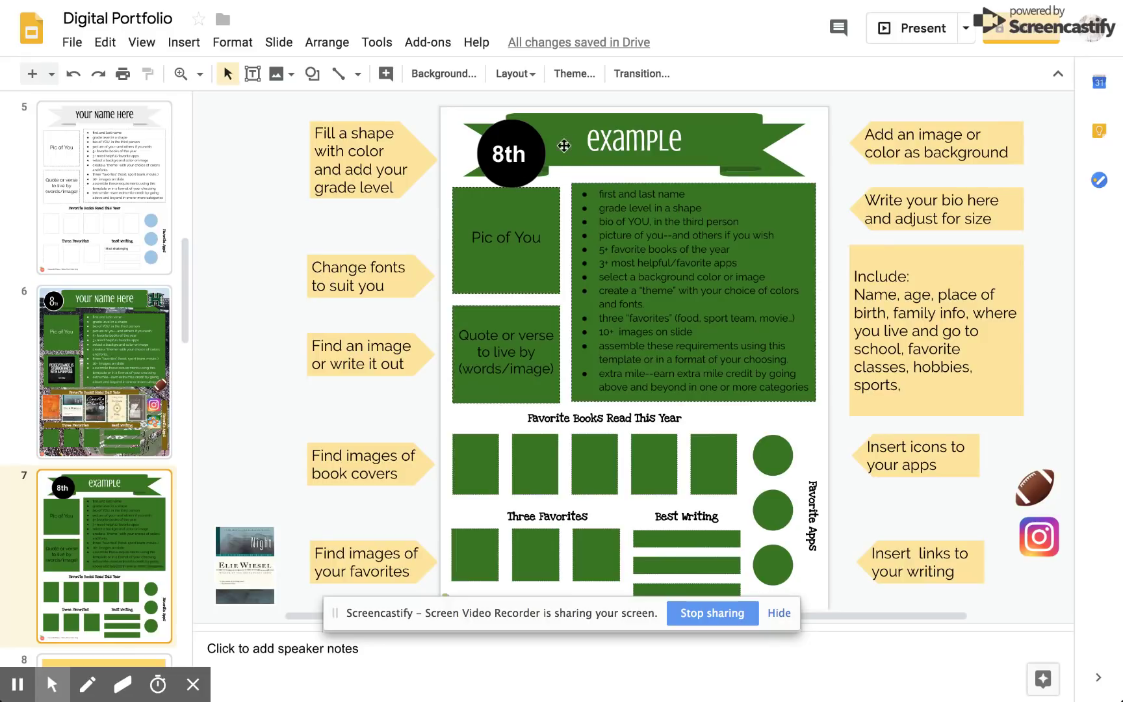
Change the 'example' banner title to bold Graduate font.
left_click(589, 142)
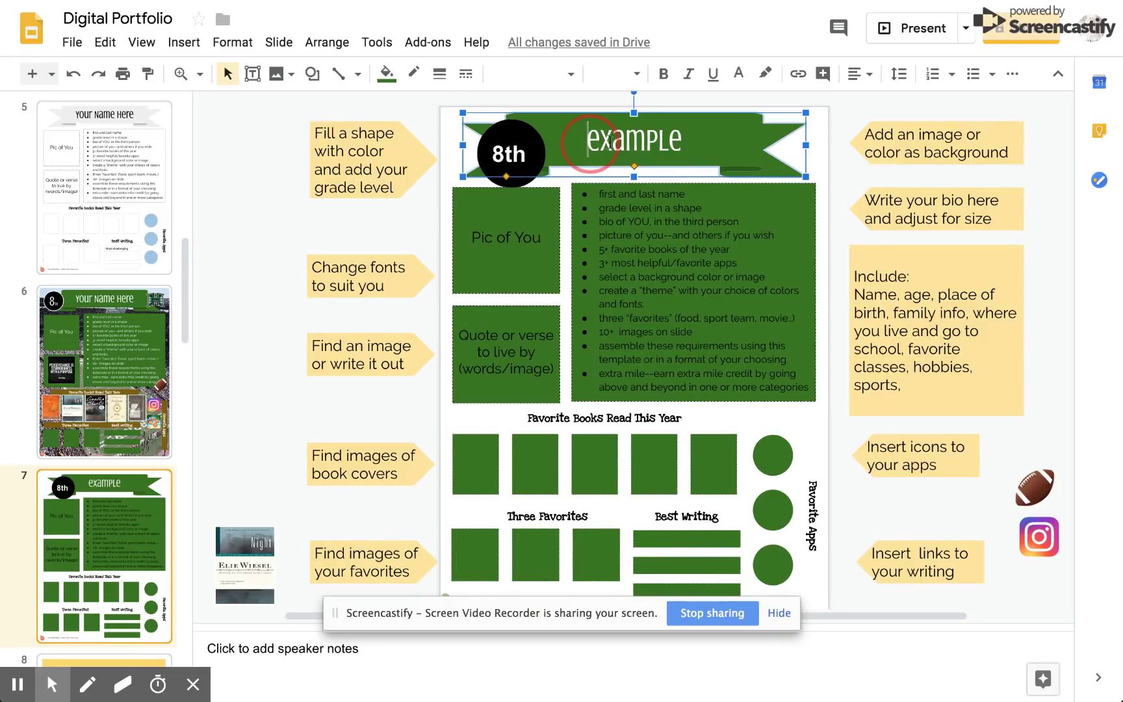
left_click_drag(588, 141, 692, 146)
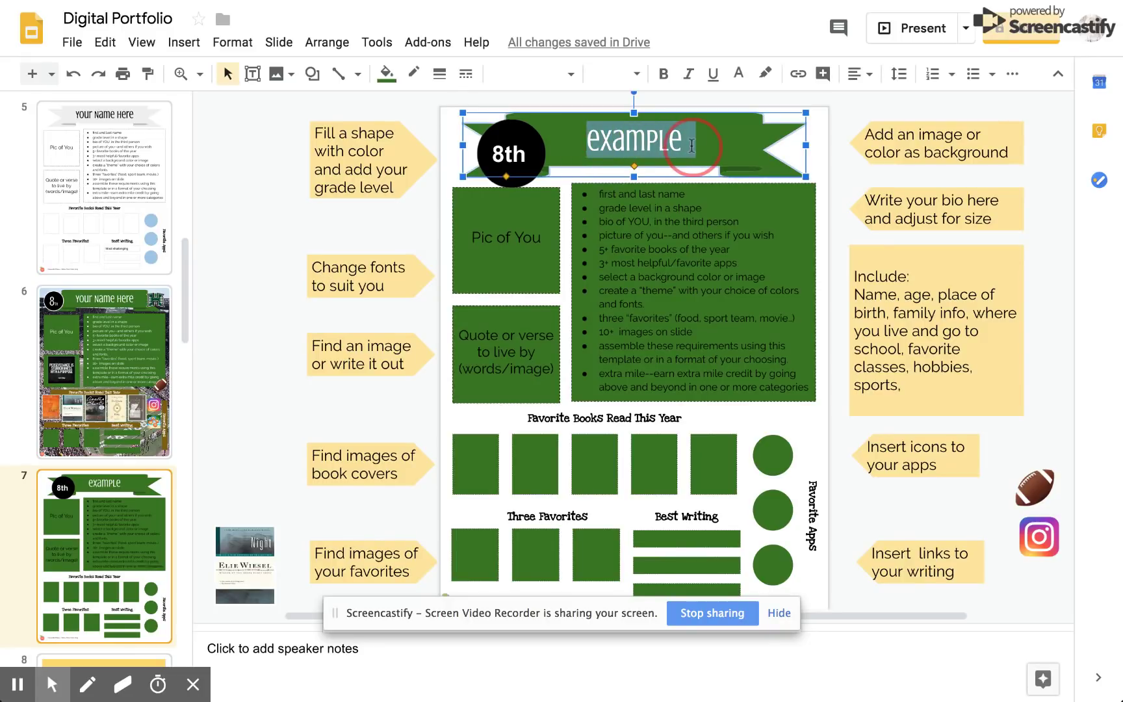
left_click(571, 80)
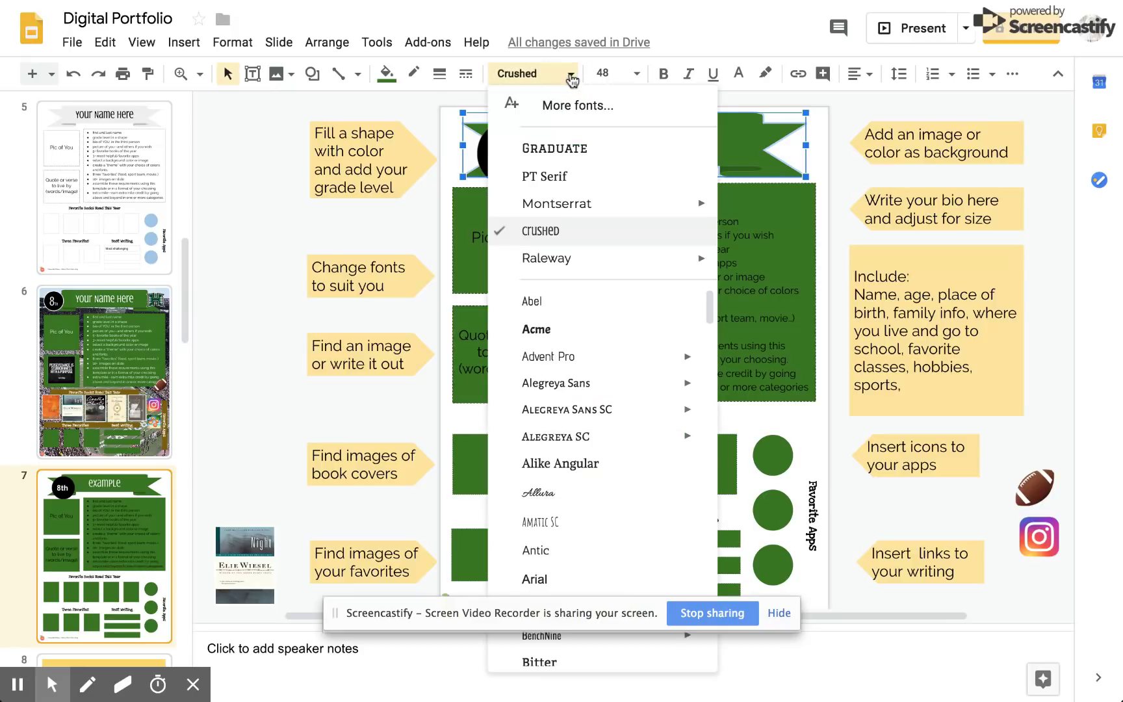
left_click(557, 112)
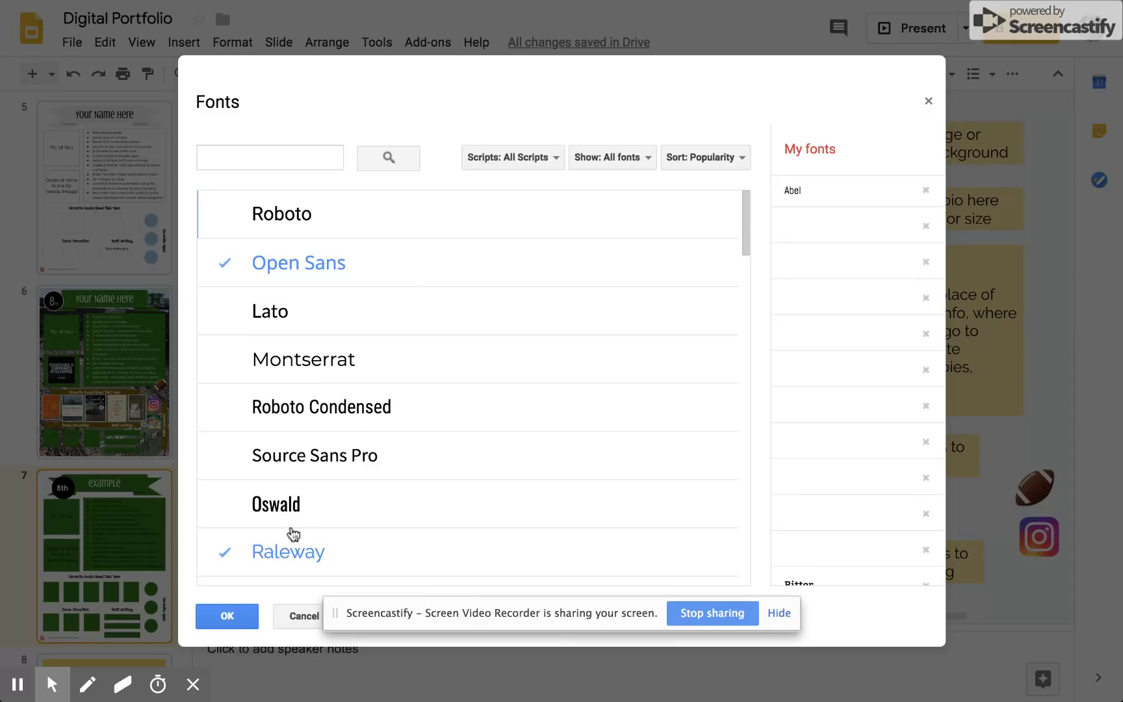
left_click(221, 617)
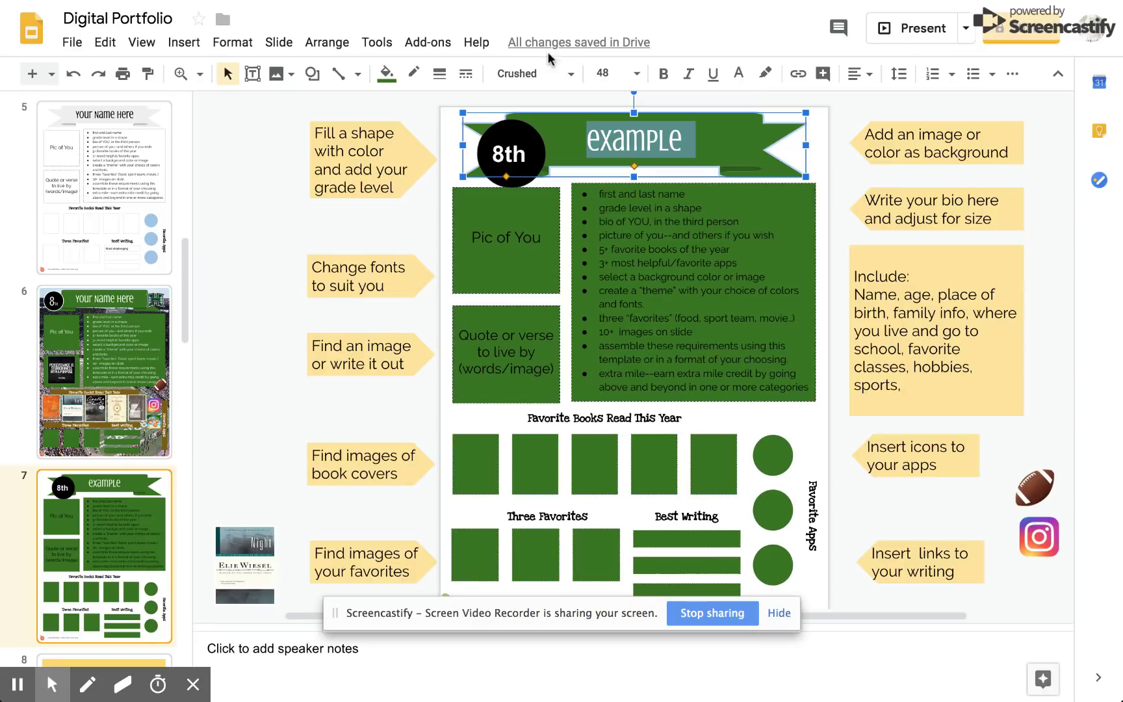
left_click(551, 76)
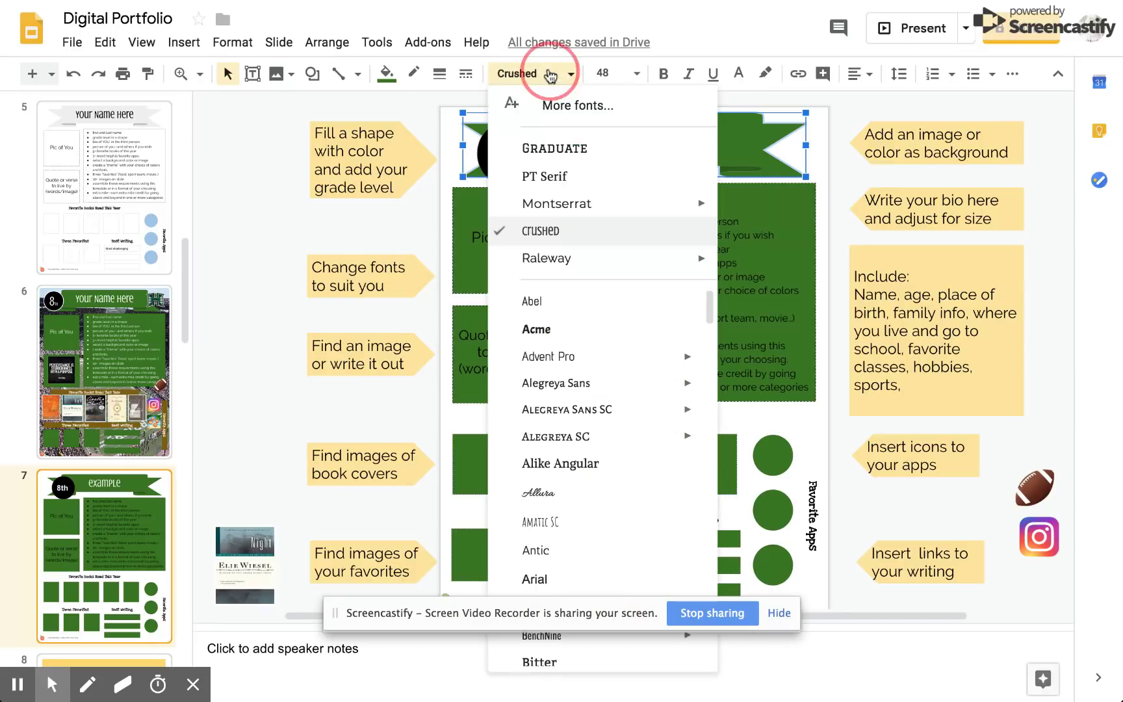
left_click(547, 149)
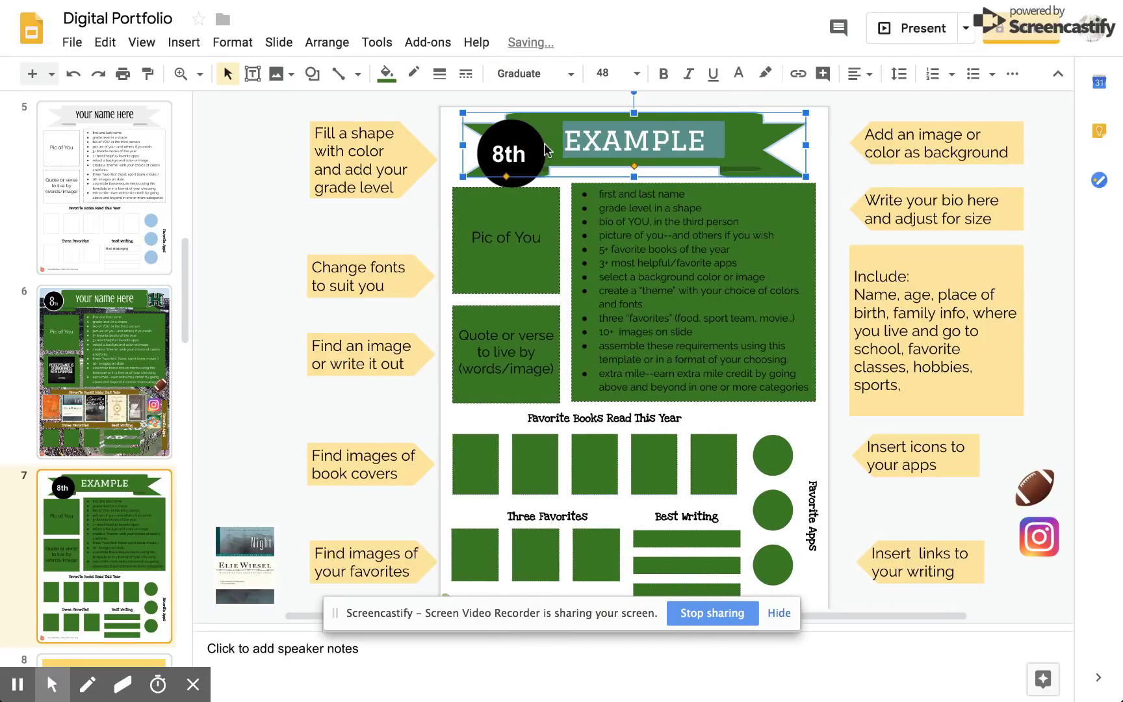
left_click(662, 75)
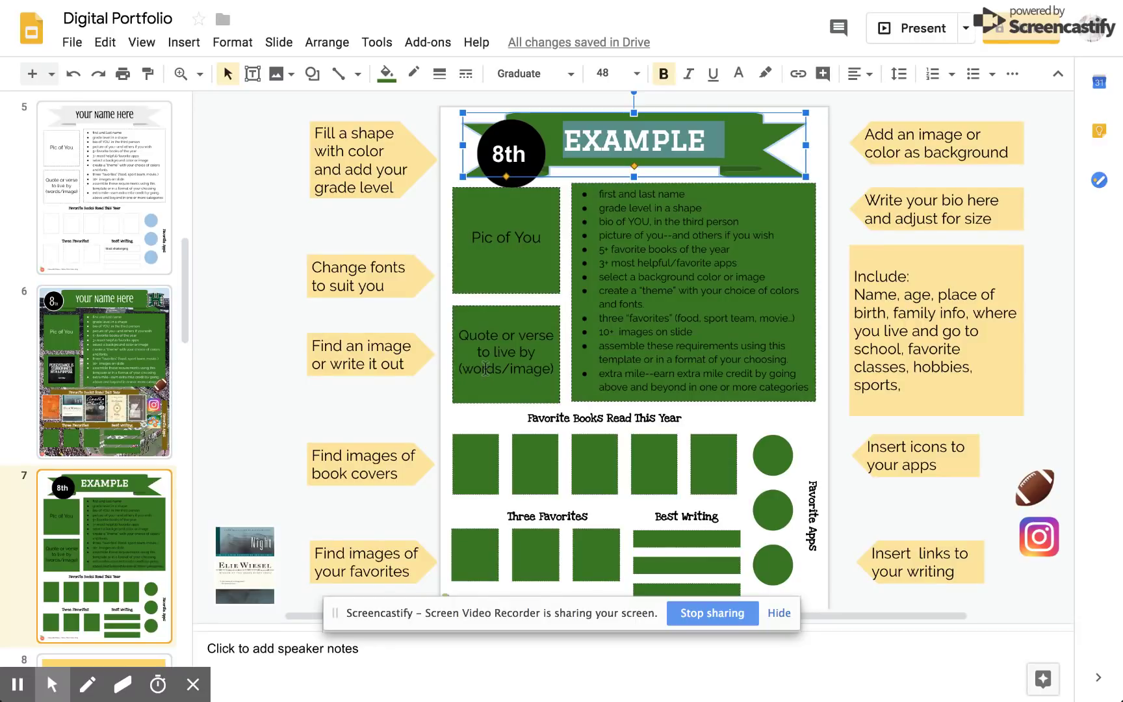
Search Google Images for 'quotes perseverance' in a new tab.
mouse_move(397, 3)
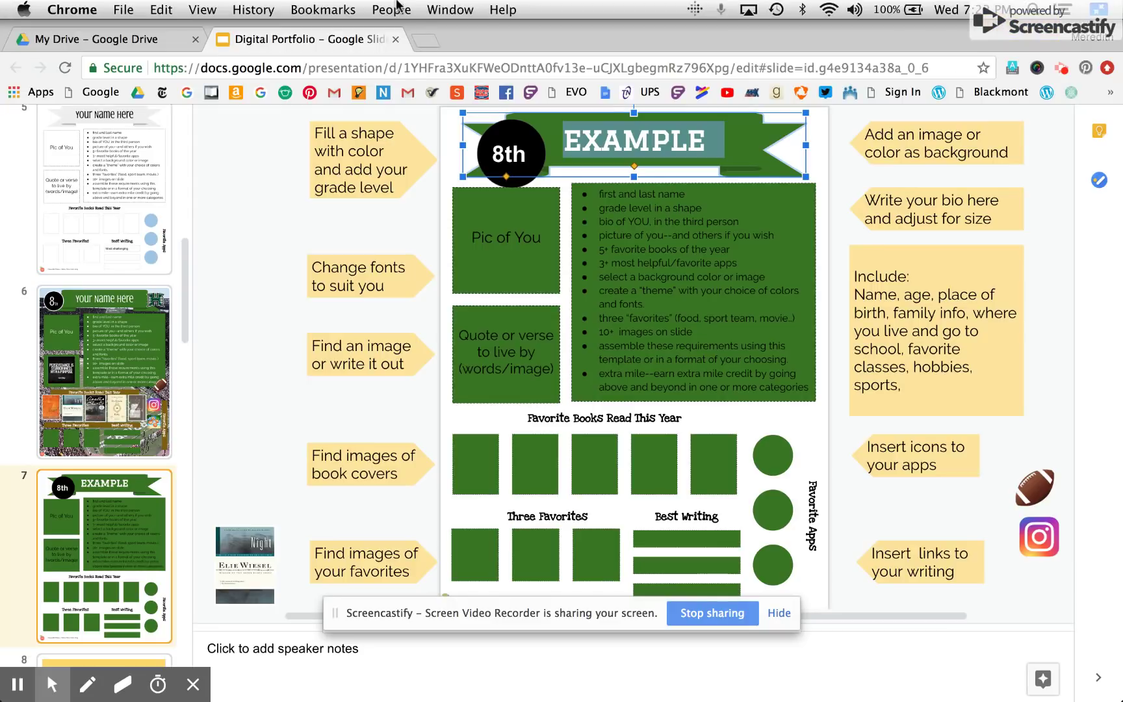
left_click(425, 37)
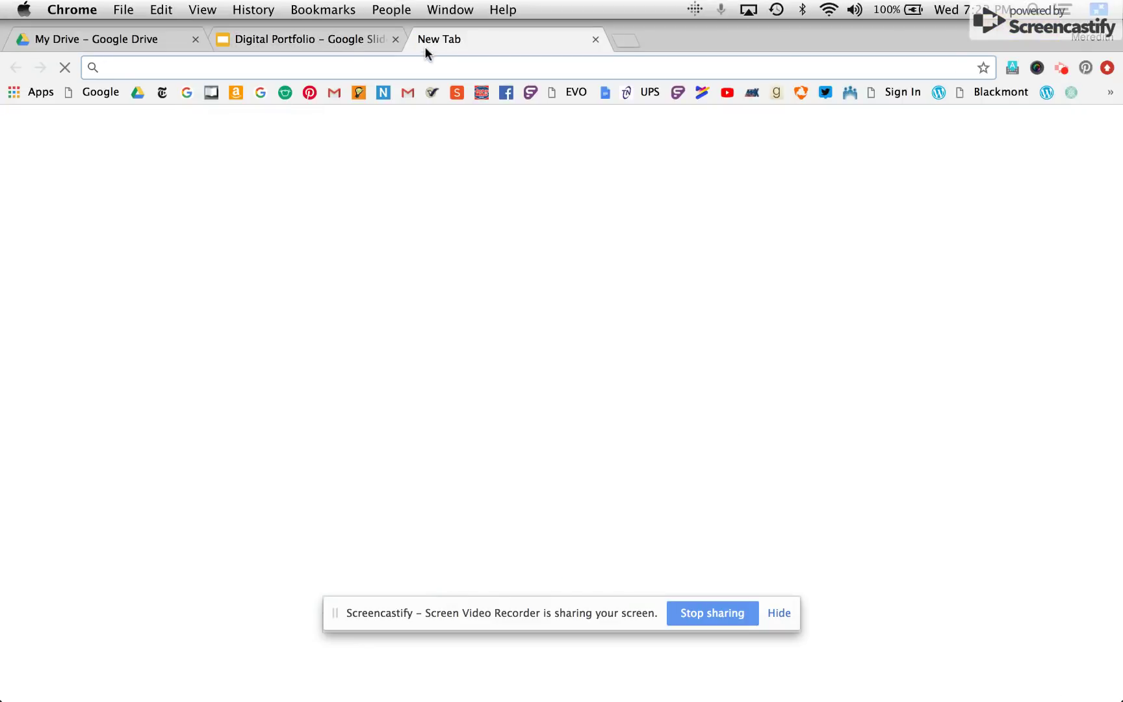
type("quot")
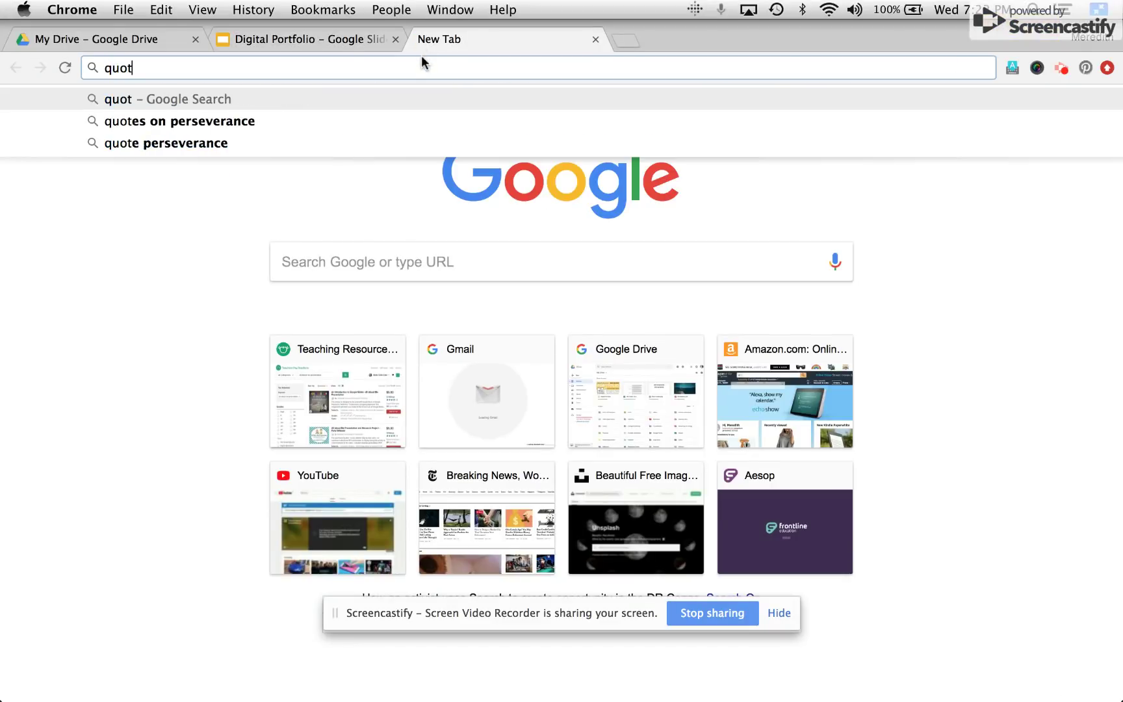
type("es perse")
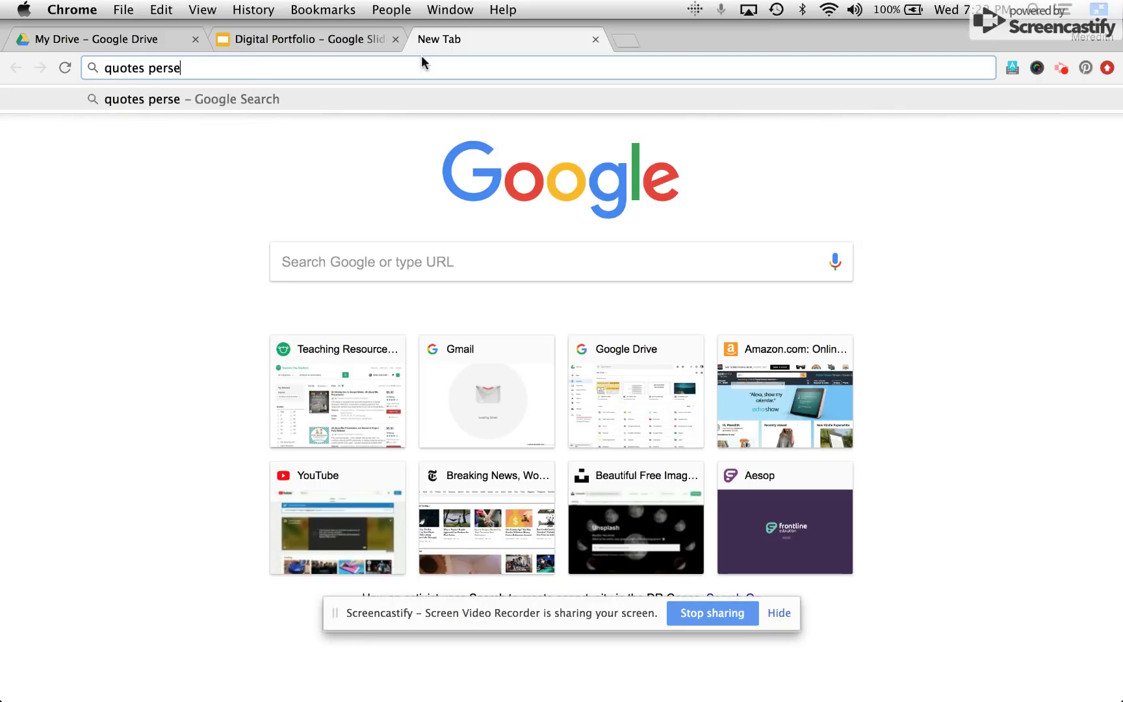
type("verance")
key("Return")
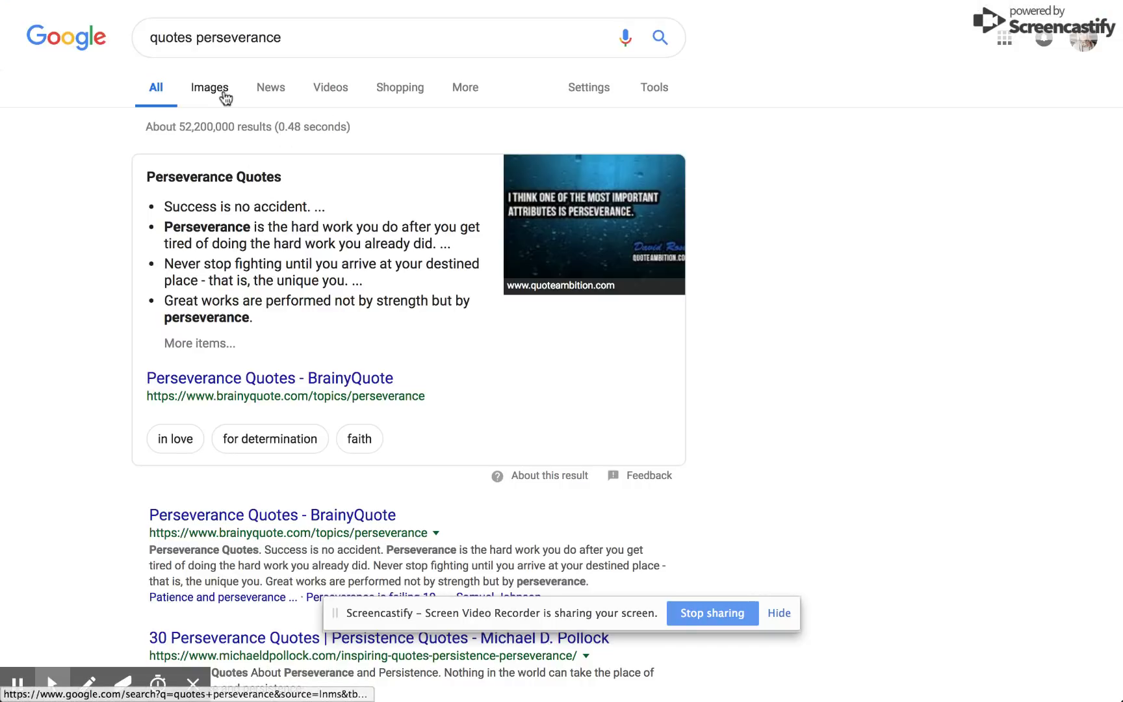
left_click(223, 96)
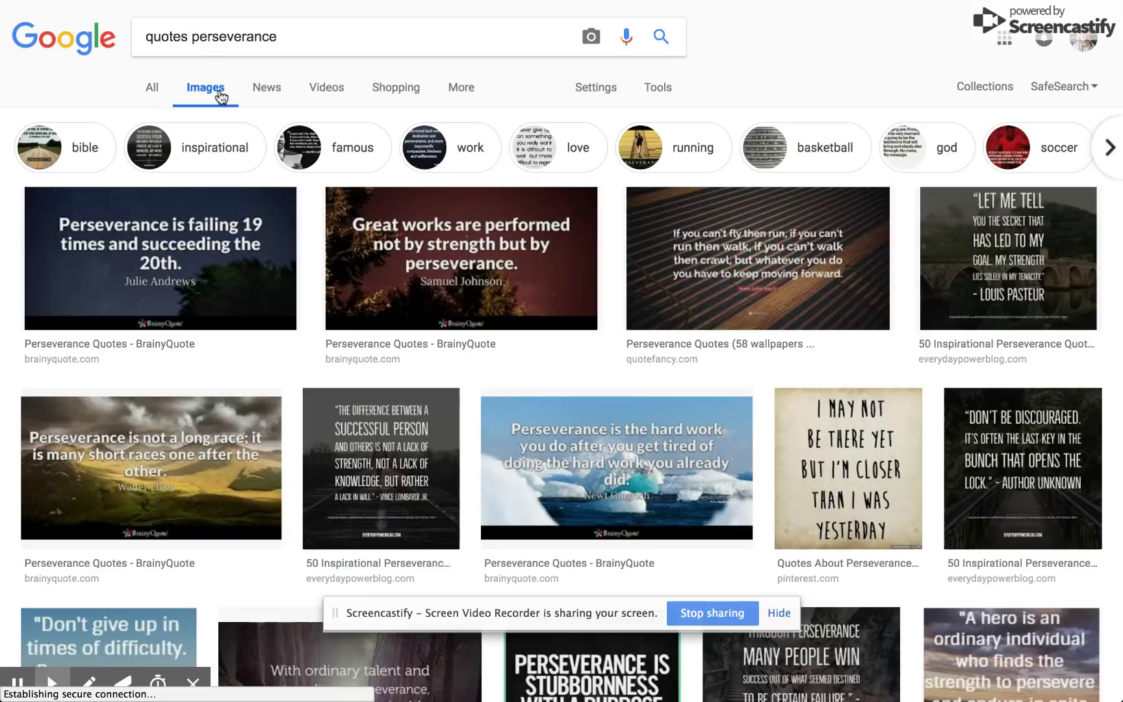
Copy one of the perseverance quote images.
right_click(1010, 486)
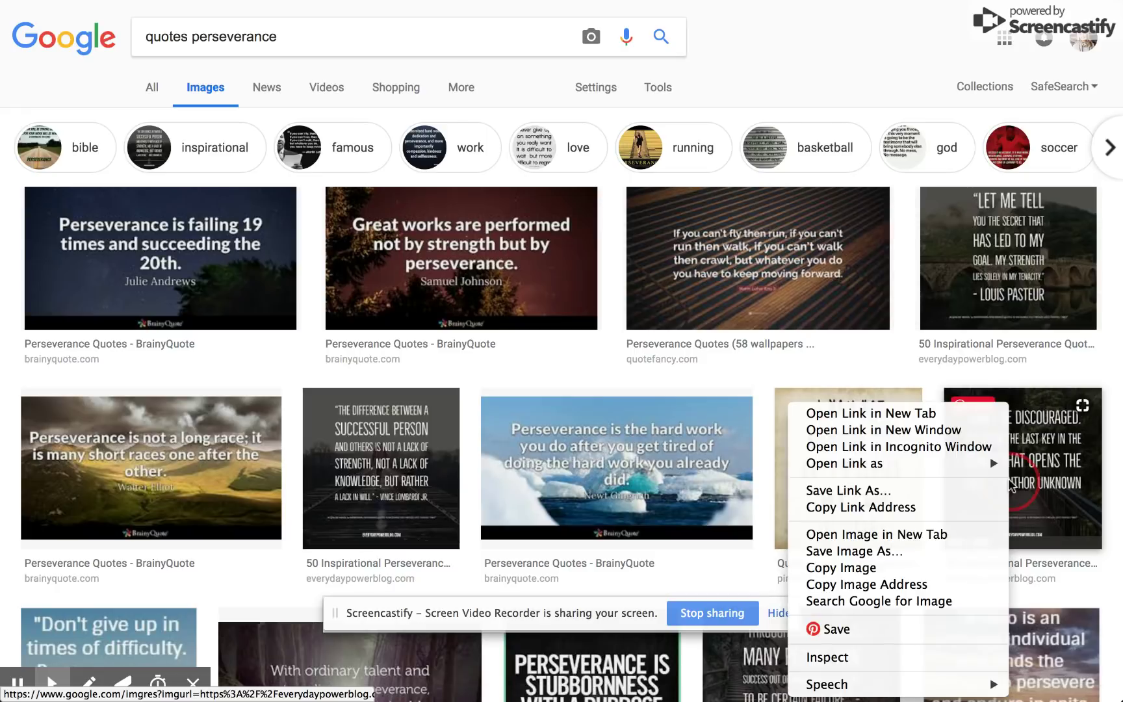
left_click(884, 576)
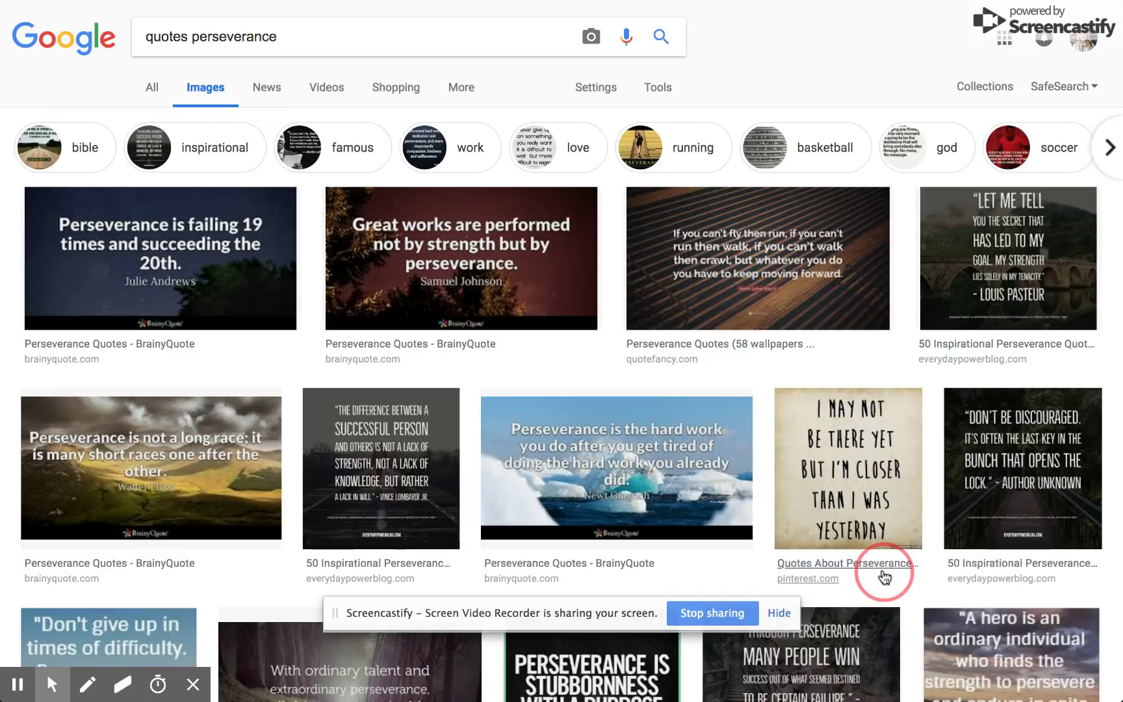
left_click(532, 38)
Paste the 'Don't be discouraged' quote image, delete the green Quote box and put the image in its place.
mouse_move(268, 5)
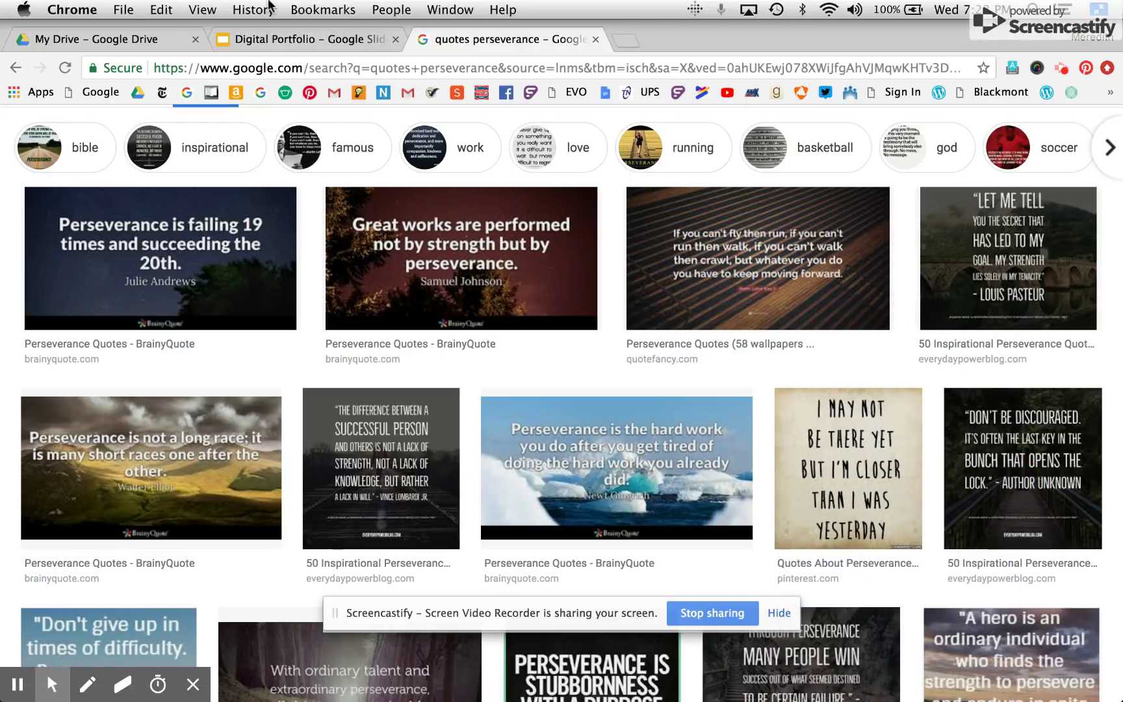
left_click(271, 43)
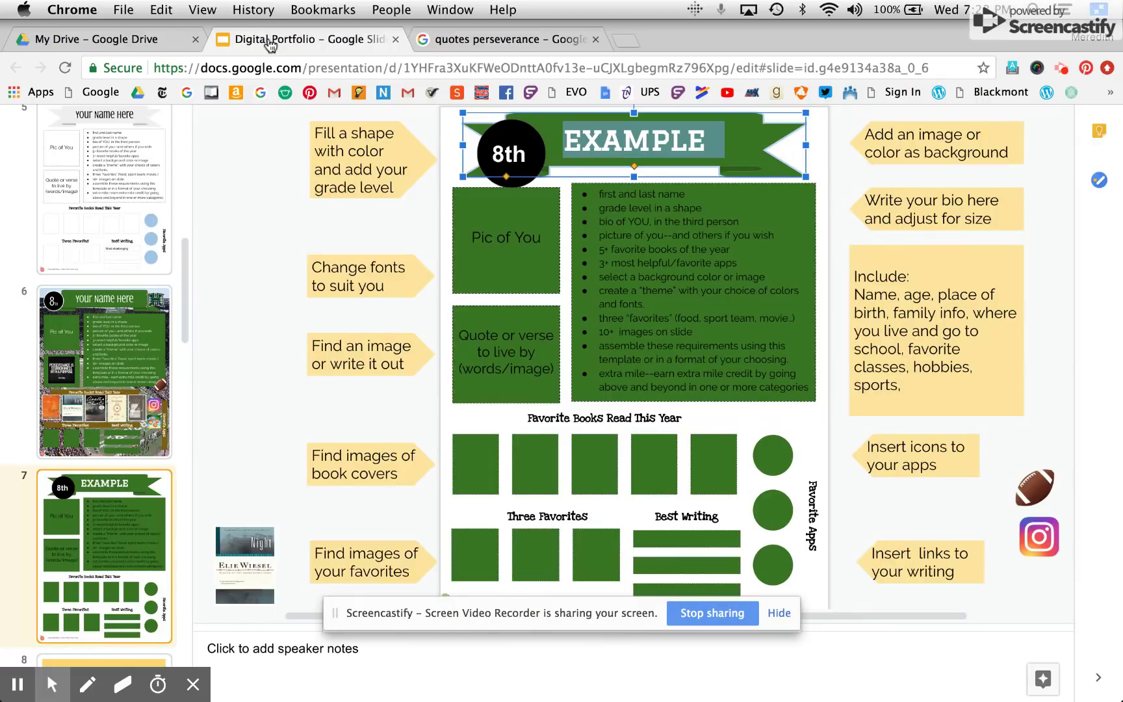
key("super+v")
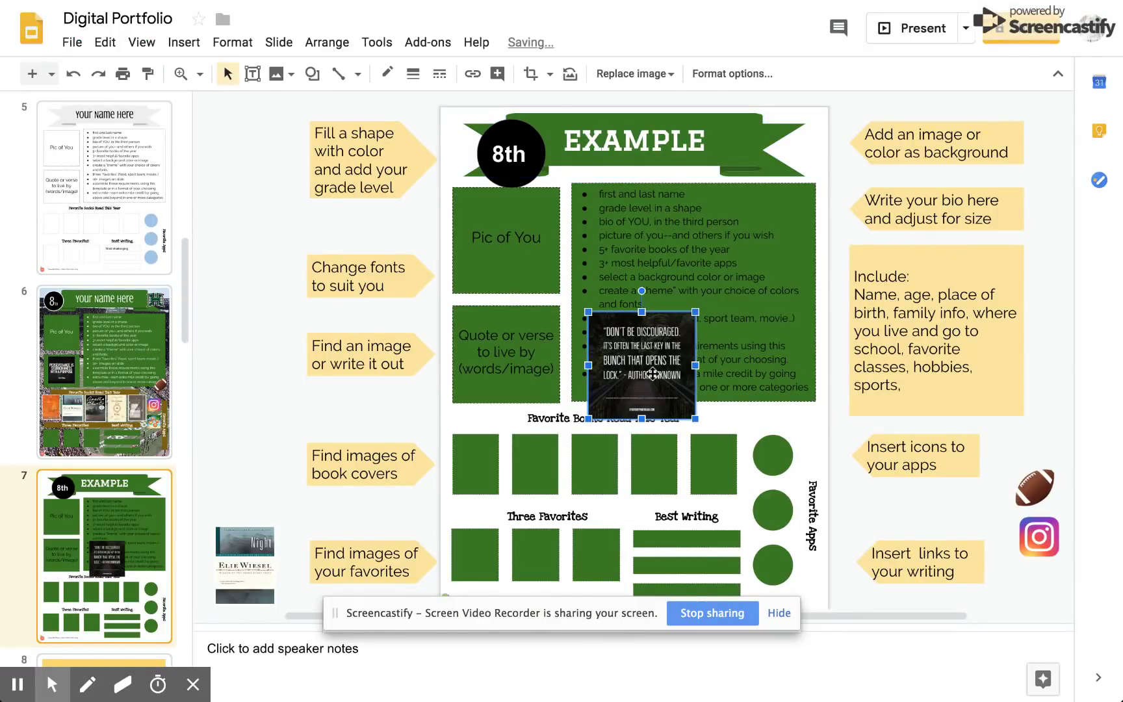
left_click(537, 394)
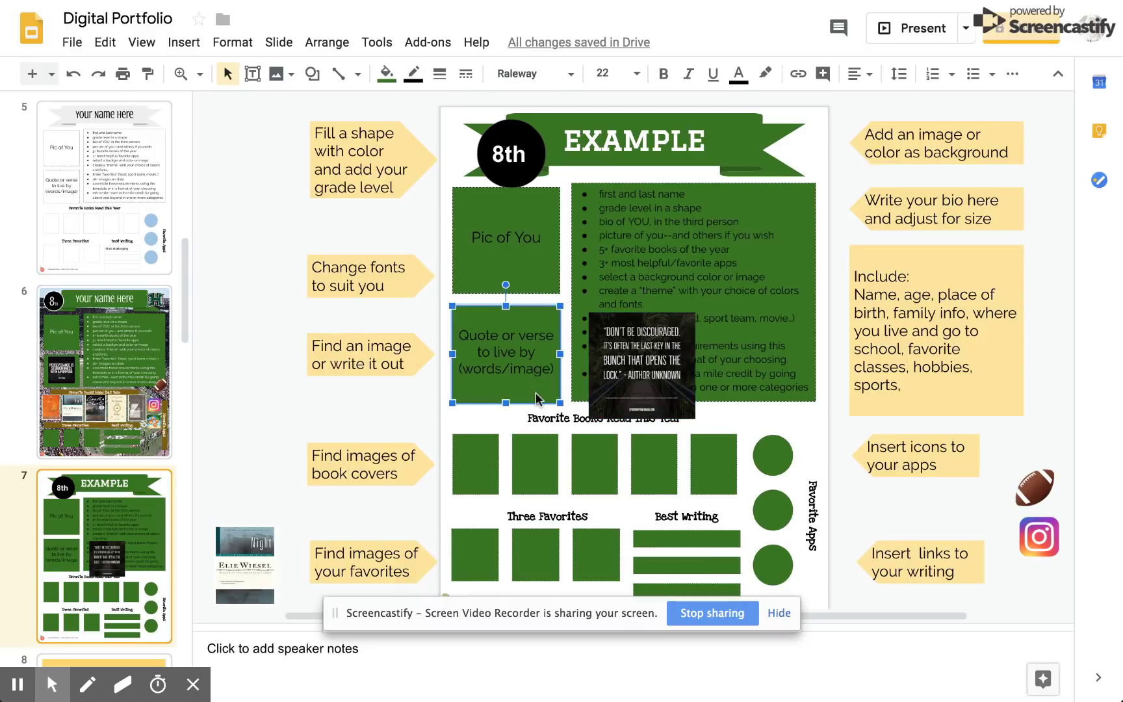
key("Delete")
left_click_drag(633, 382, 506, 374)
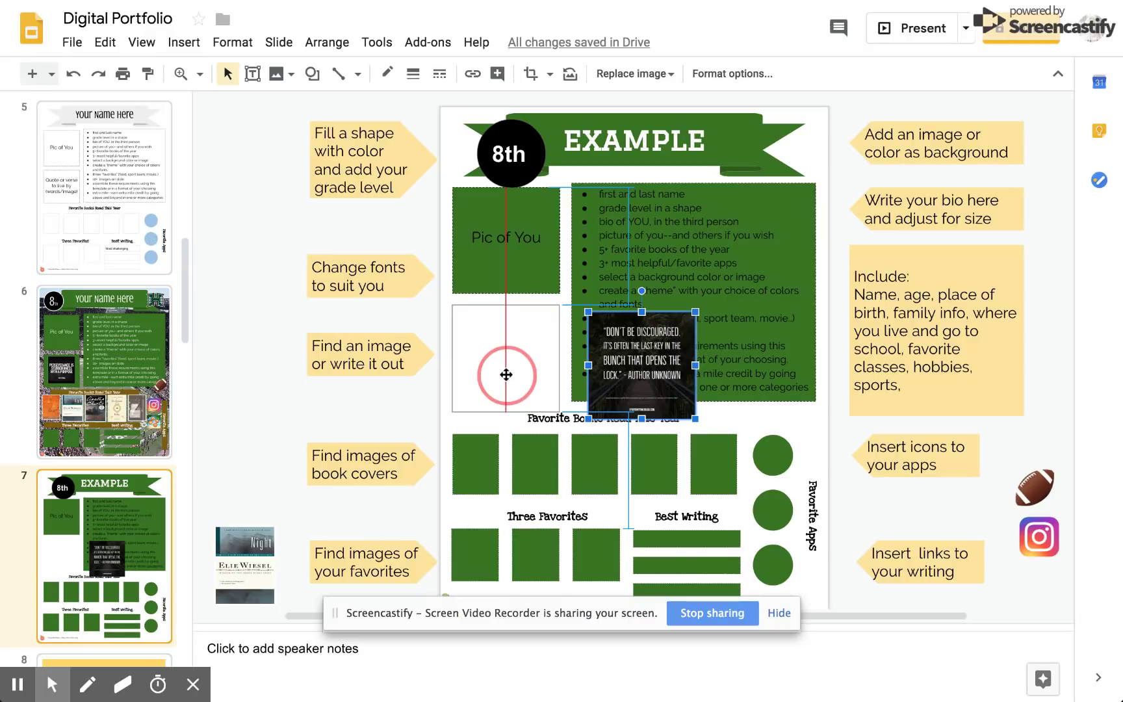
left_click_drag(506, 375, 504, 375)
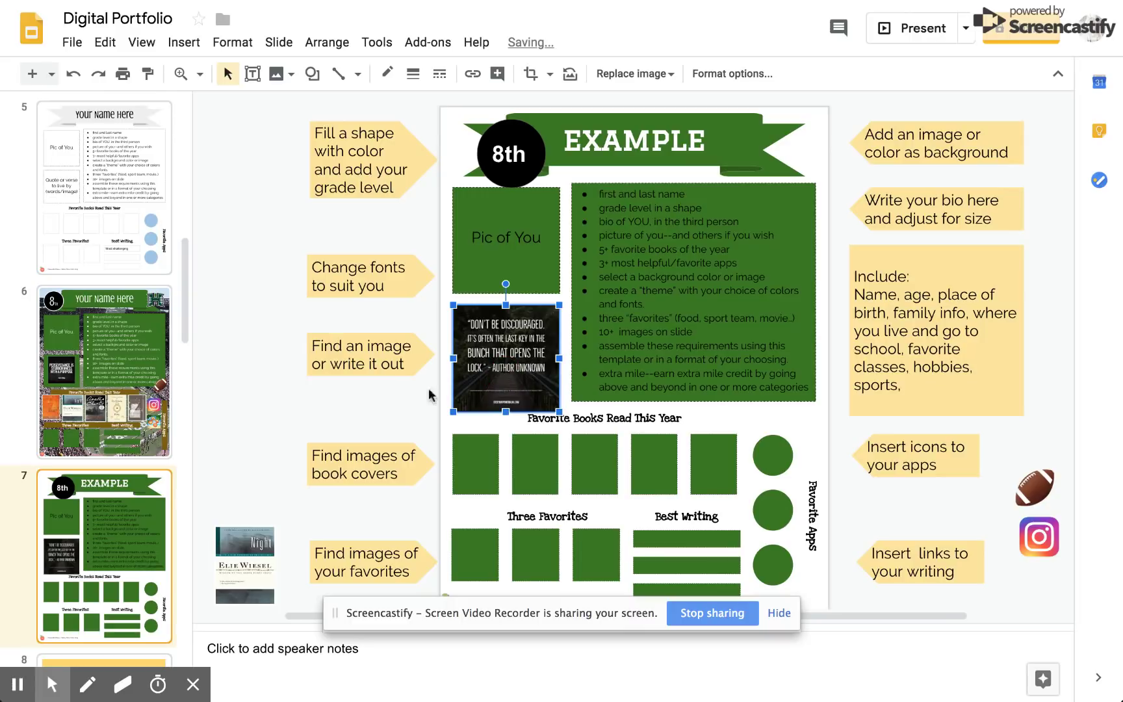
left_click(237, 431)
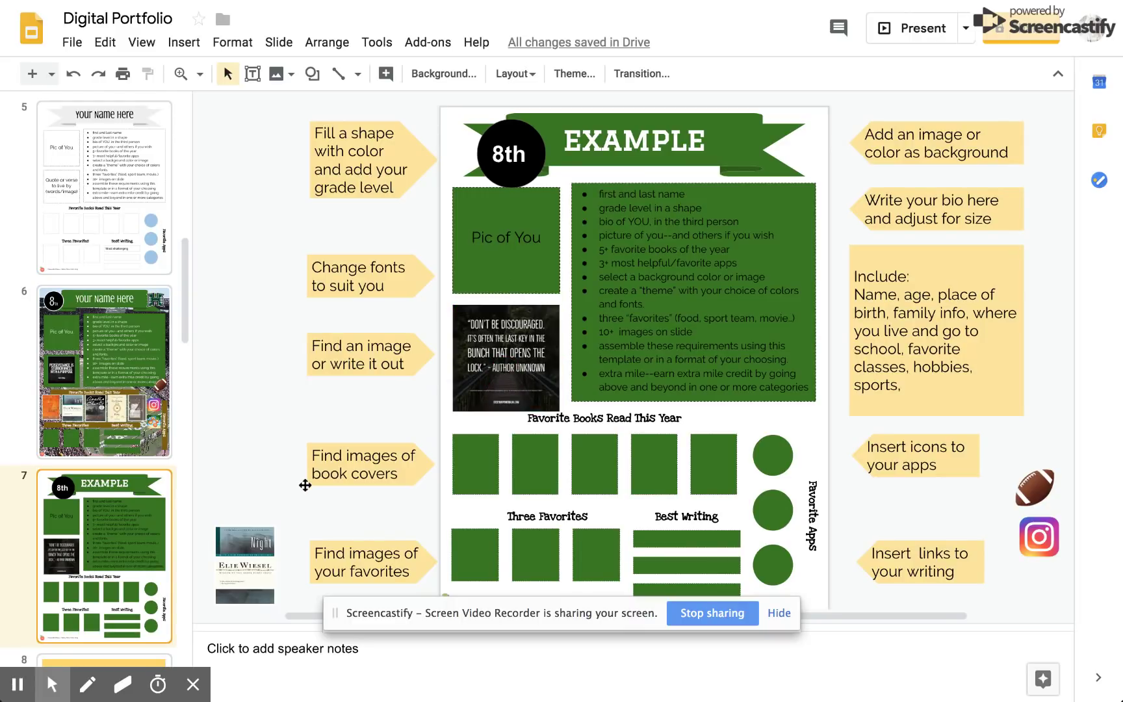
Drag the Night cover image onto the first Favorite Books box.
left_click_drag(245, 570, 477, 477)
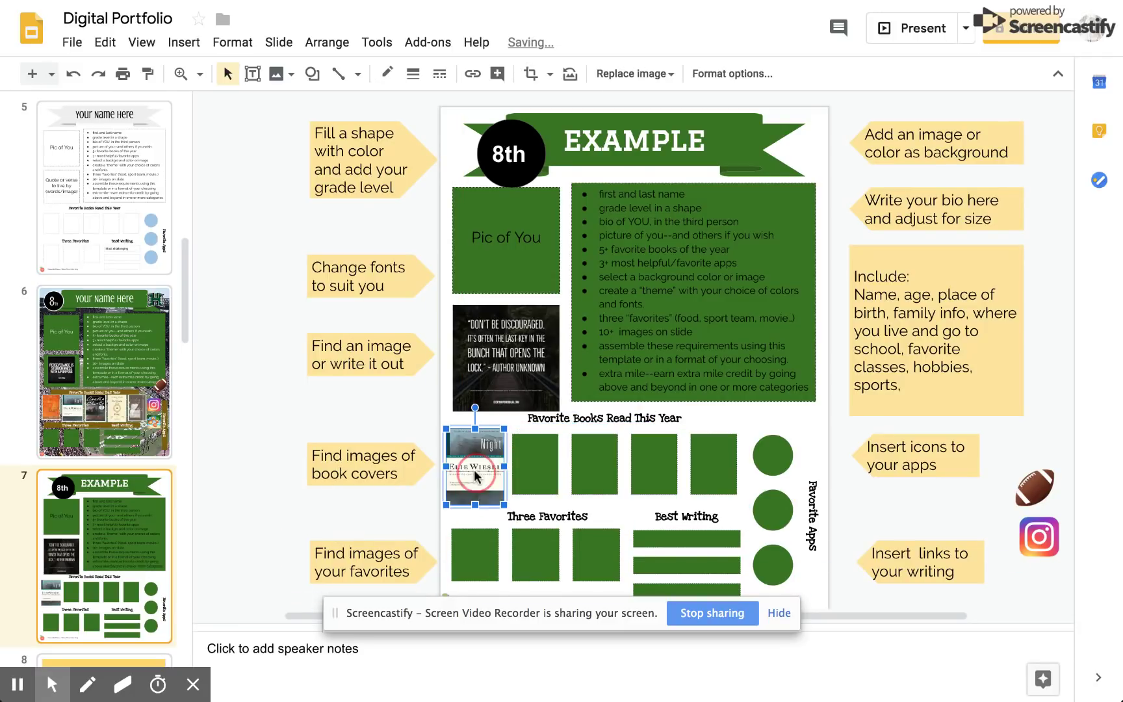
left_click(237, 512)
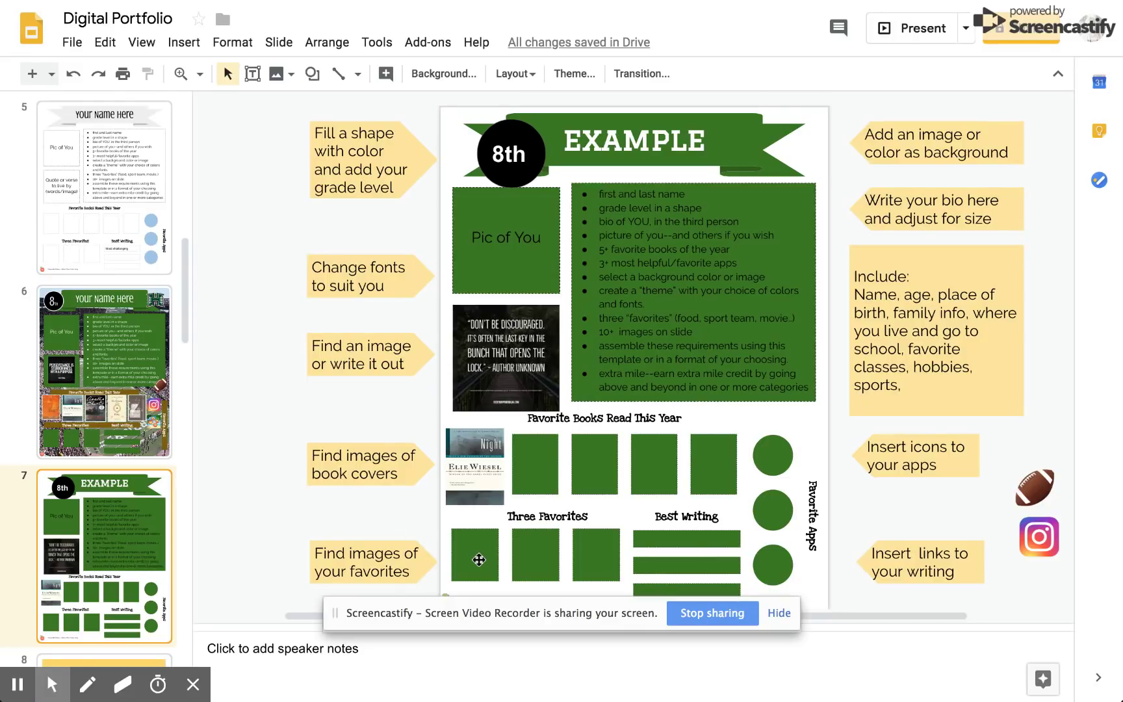
Type 'Most Challenging' in the top Best Writing bar and make it white.
left_click(671, 534)
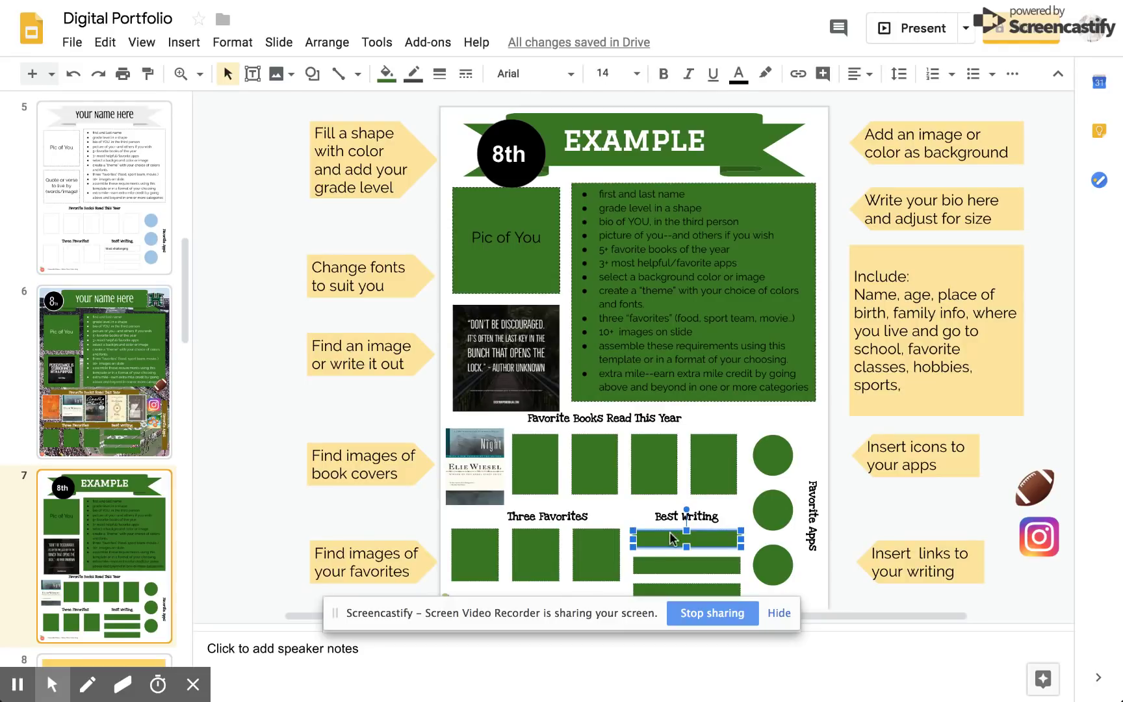
type("Most")
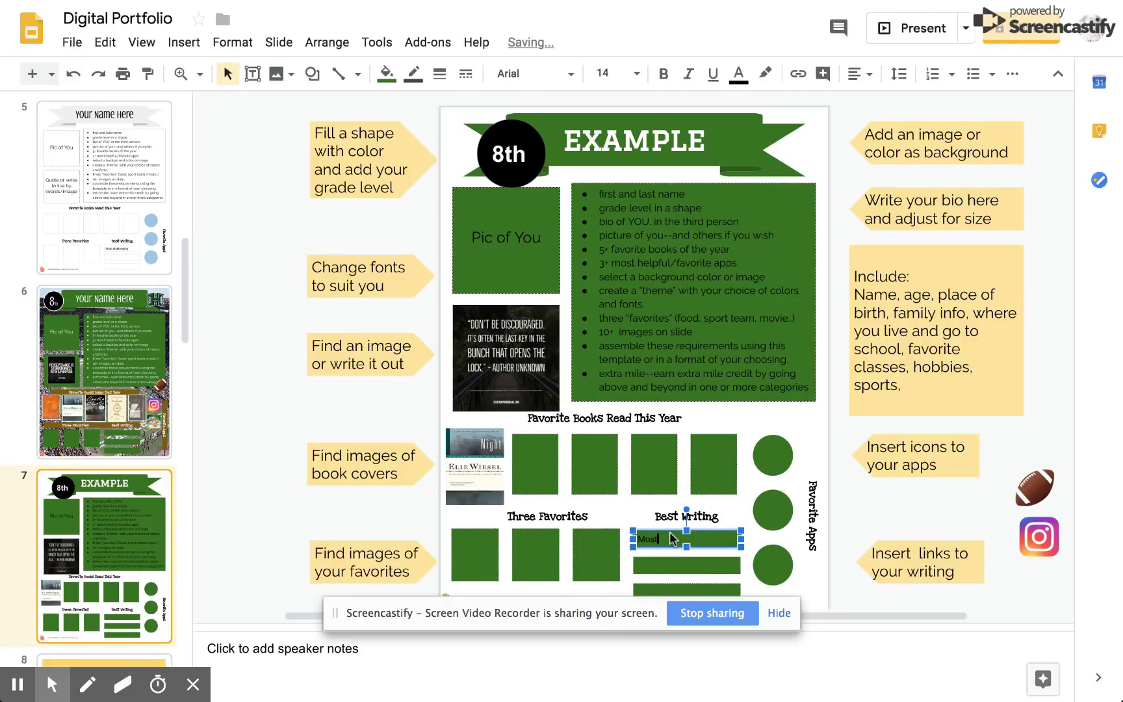
type(" Challenging")
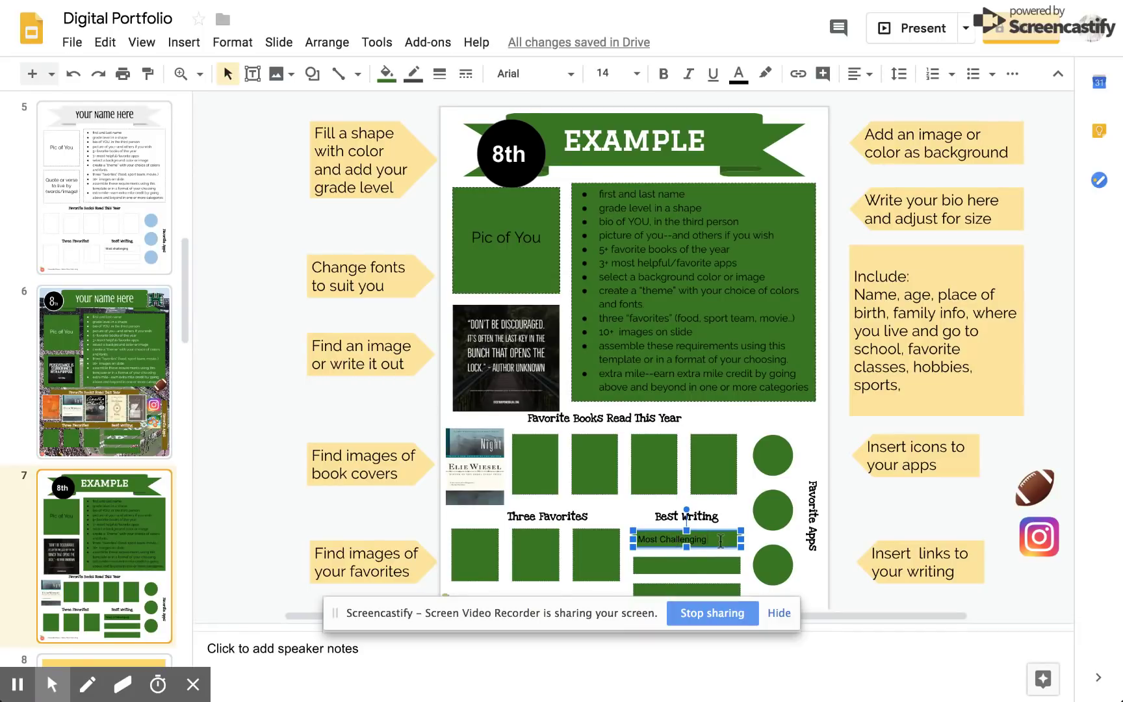
left_click(717, 541)
left_click_drag(717, 541, 624, 541)
left_click(738, 74)
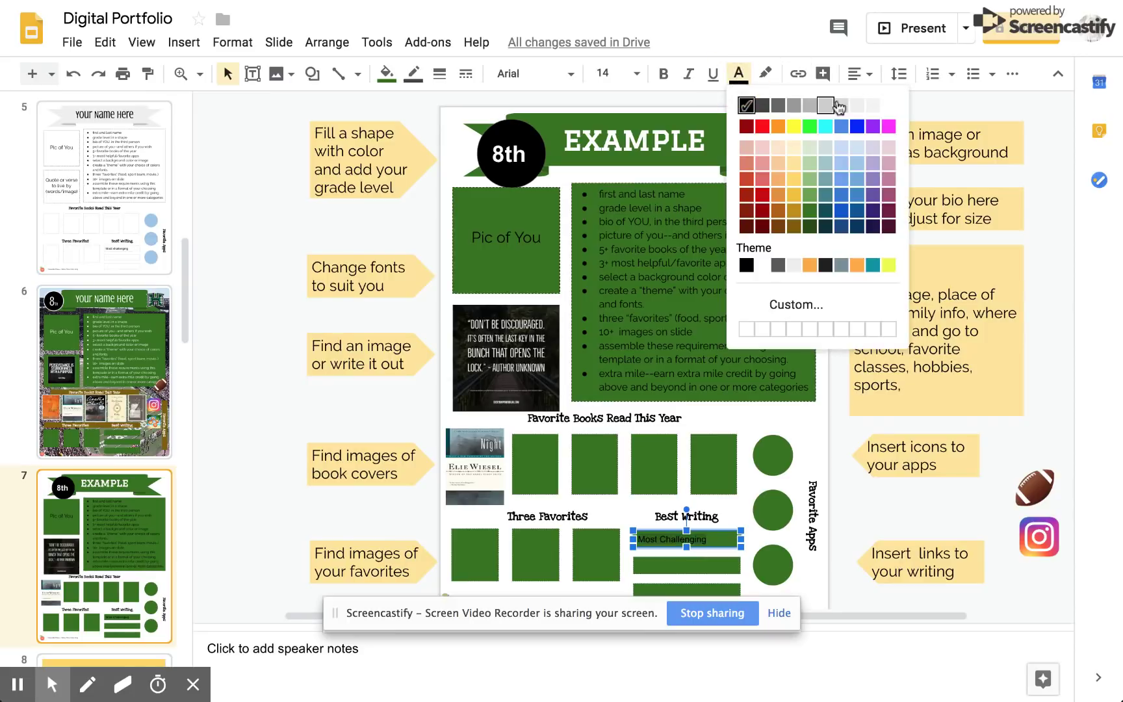
left_click(889, 104)
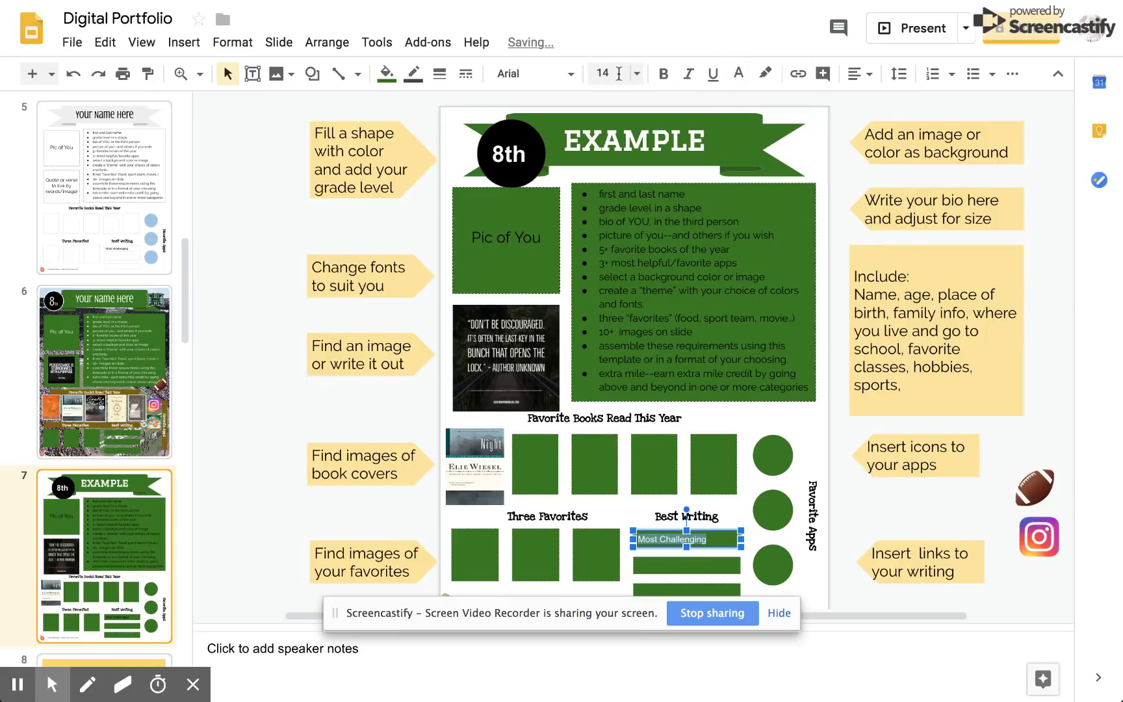
Set Most Challenging in Graduate font, centred in its box.
left_click(572, 74)
left_click(560, 143)
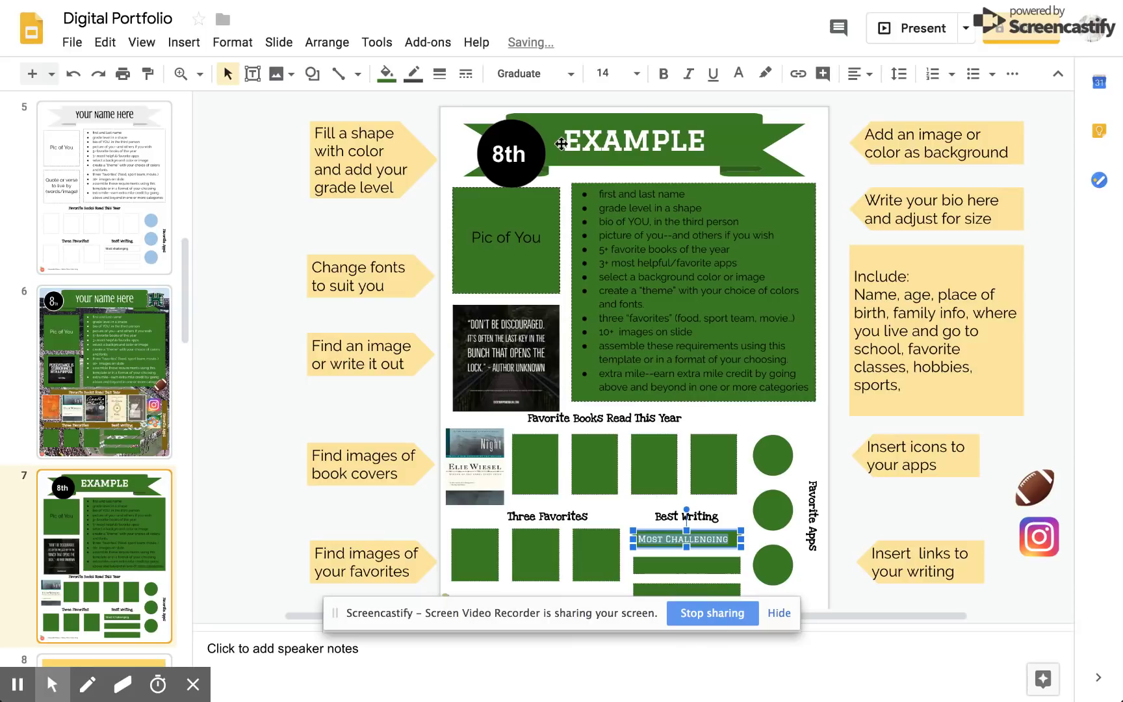
left_click(861, 74)
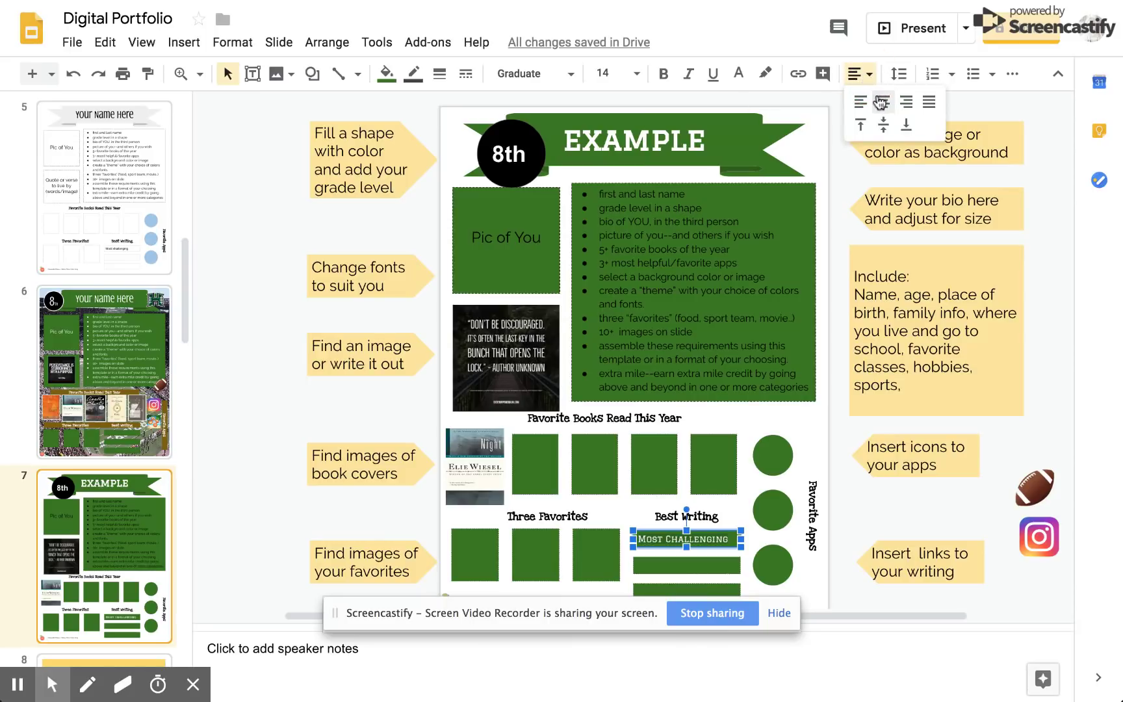
left_click(881, 102)
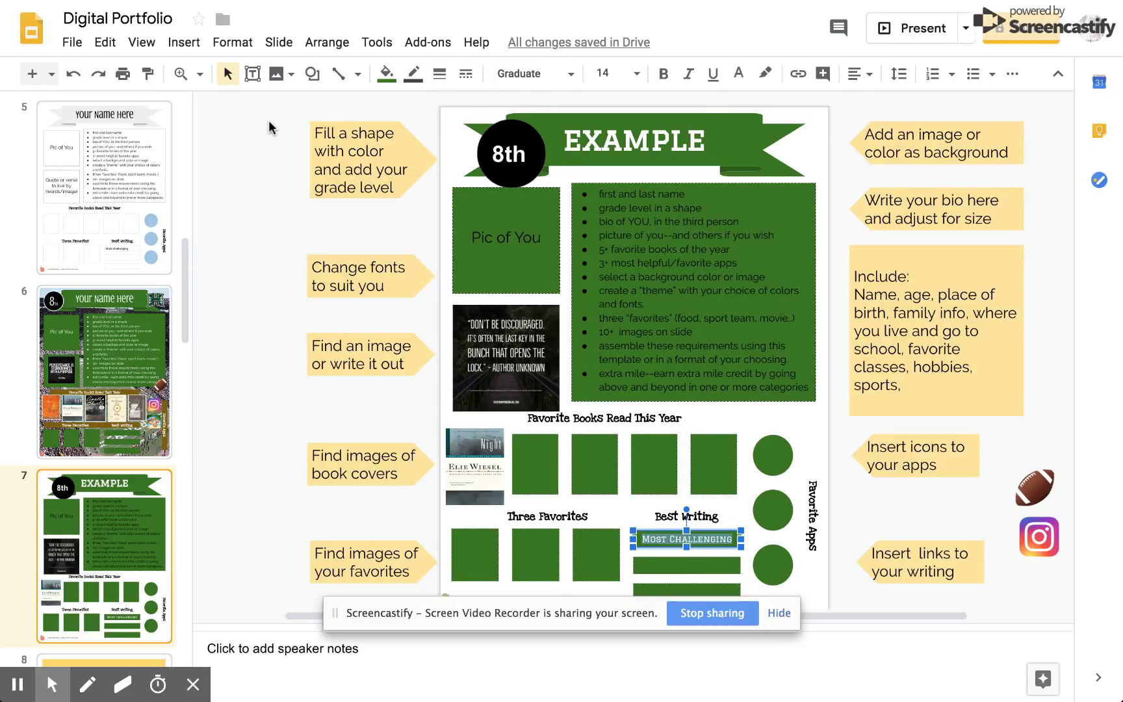
Link the Most Challenging label to the Most Challenging document in Drive.
left_click(183, 43)
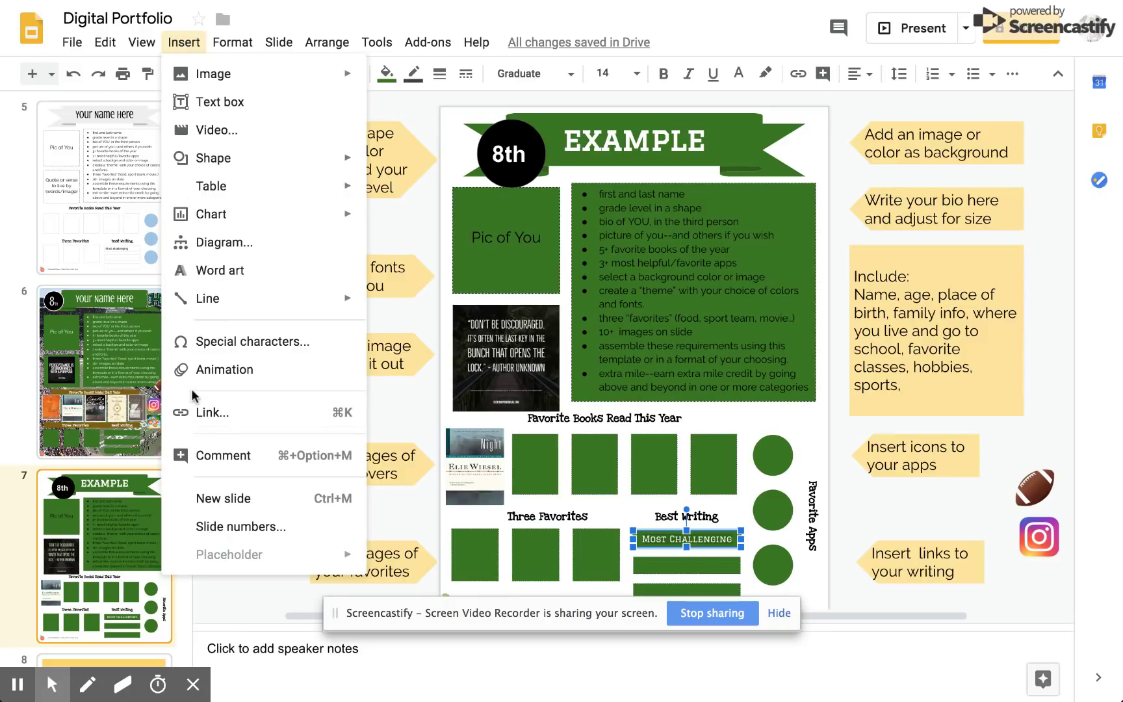
left_click(201, 410)
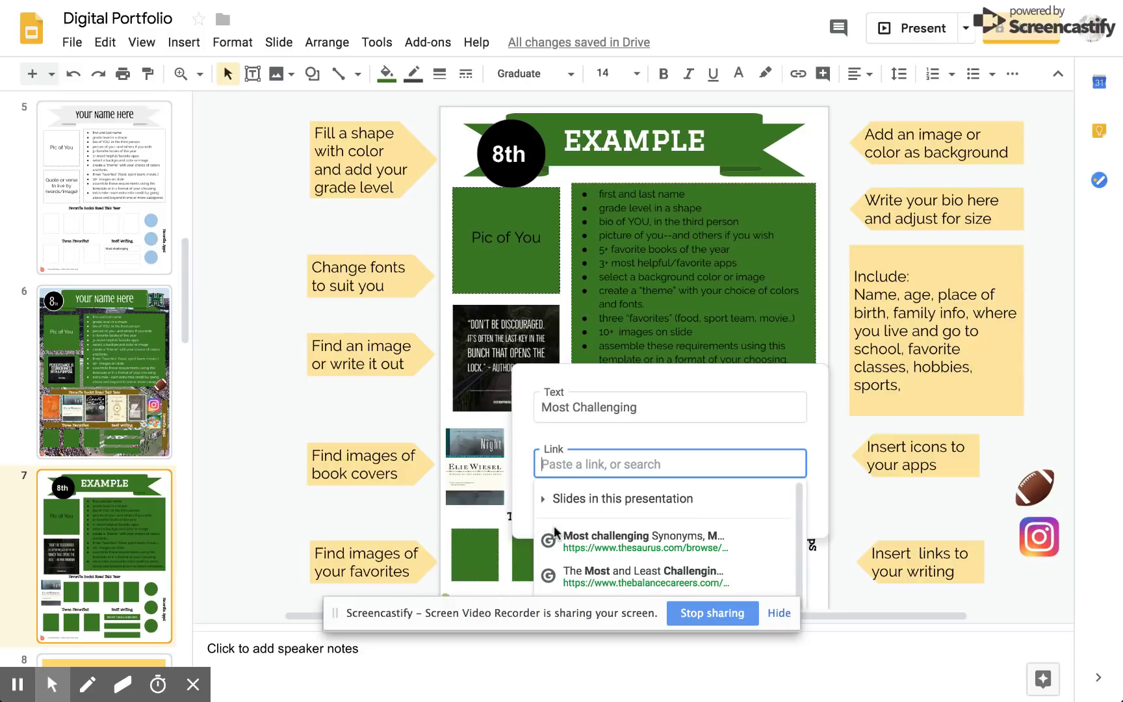
scroll(570, 538, "down", 1)
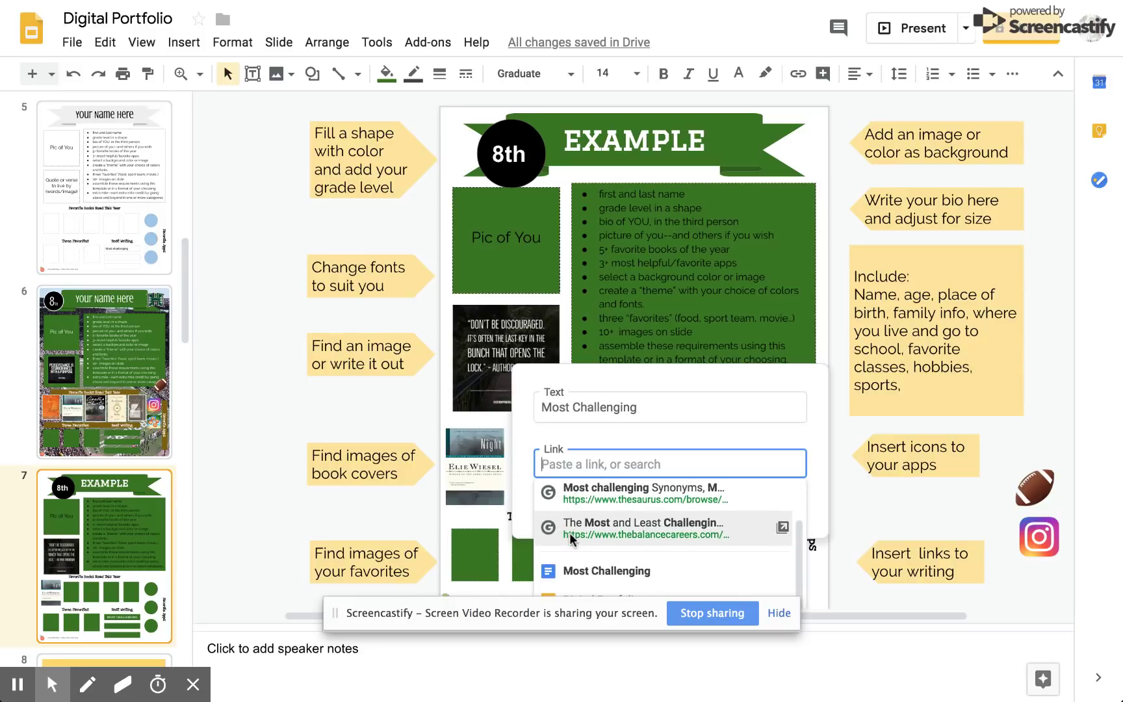
left_click(588, 570)
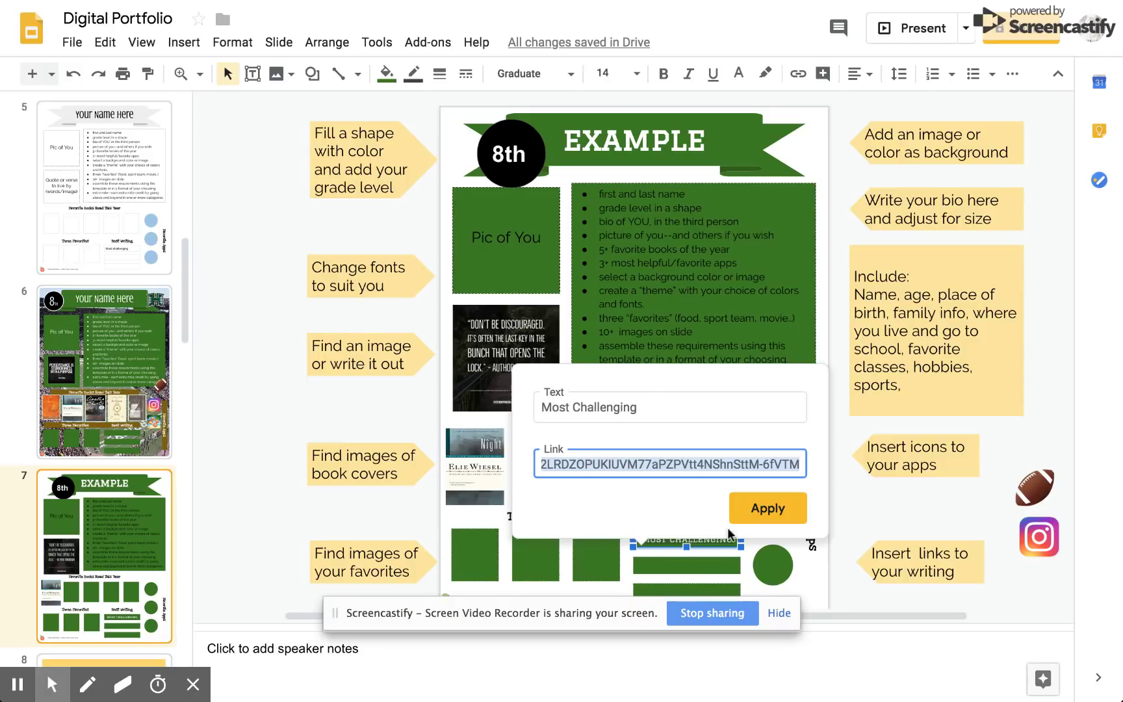
left_click(769, 508)
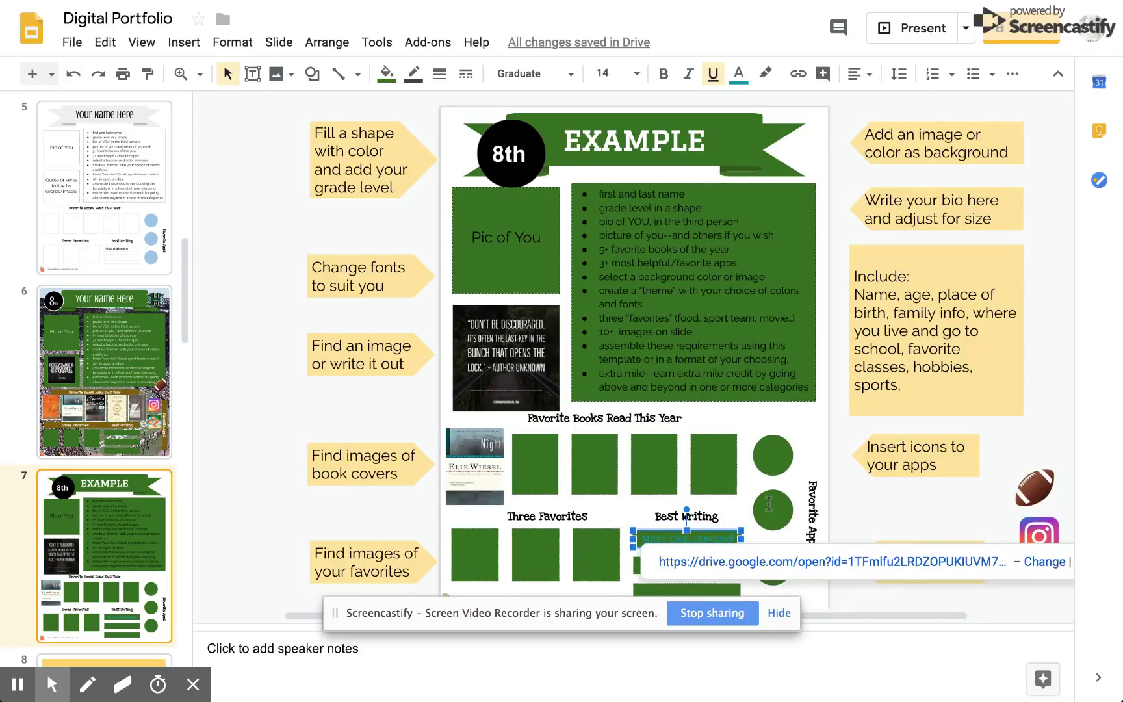
Select the linked Most Challenging text box and set its text colour to white.
left_click(742, 511)
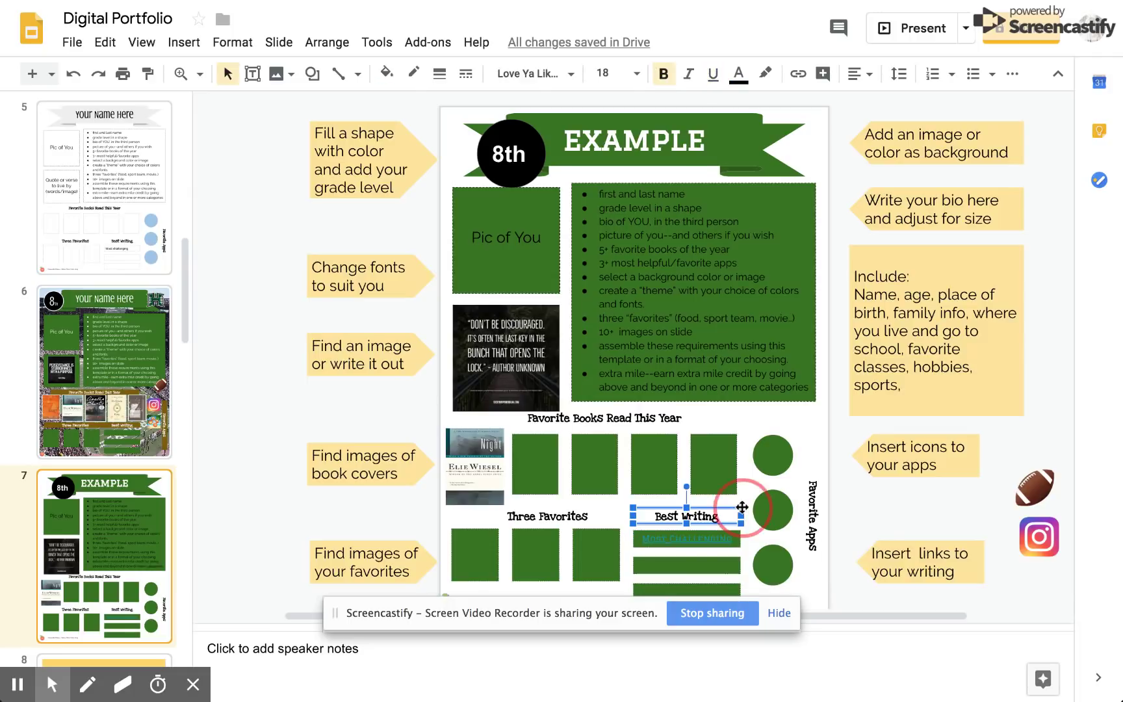
left_click(675, 538)
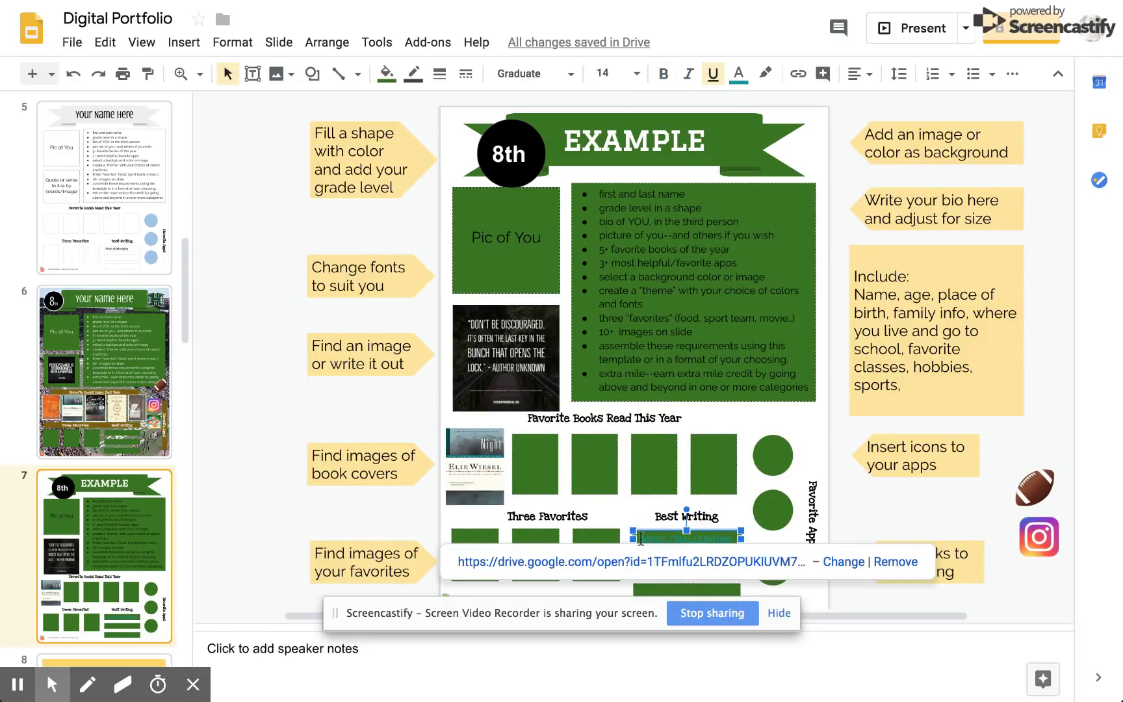
left_click(740, 76)
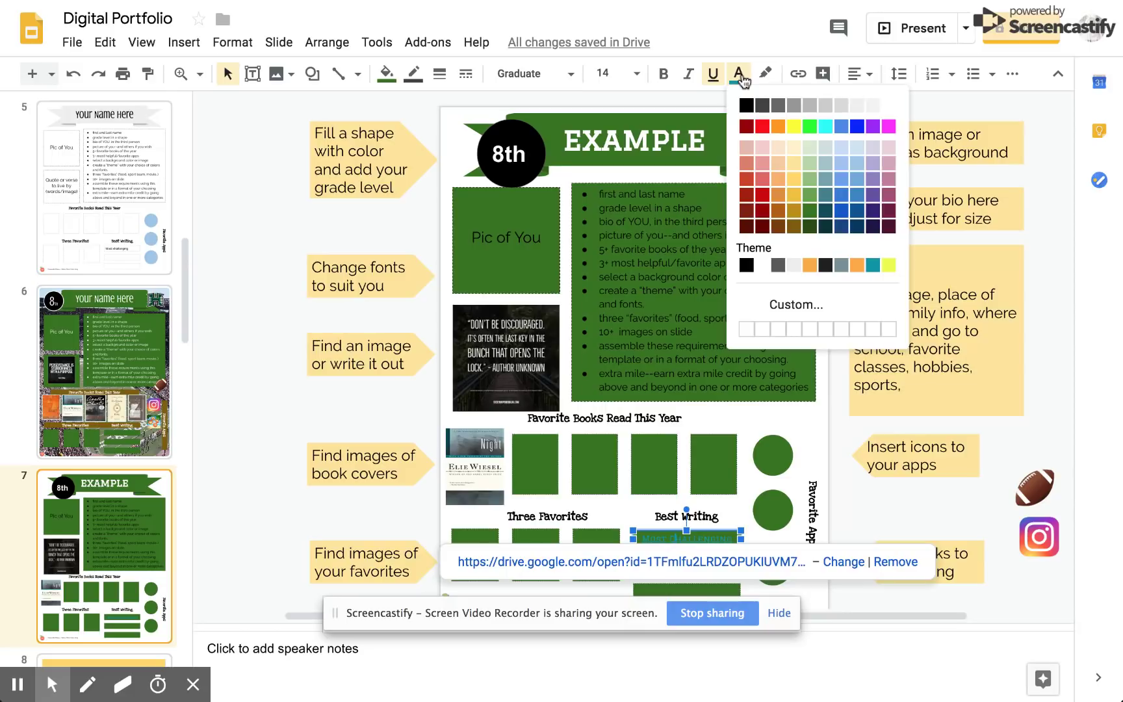
left_click(888, 105)
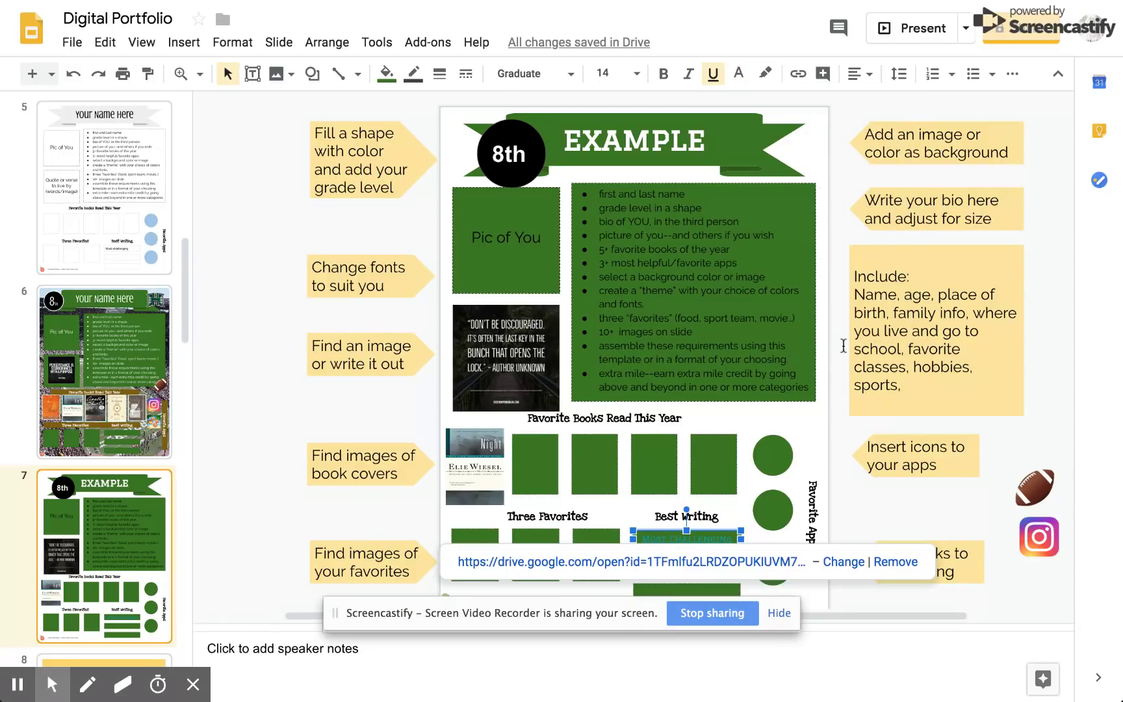
left_click(721, 534)
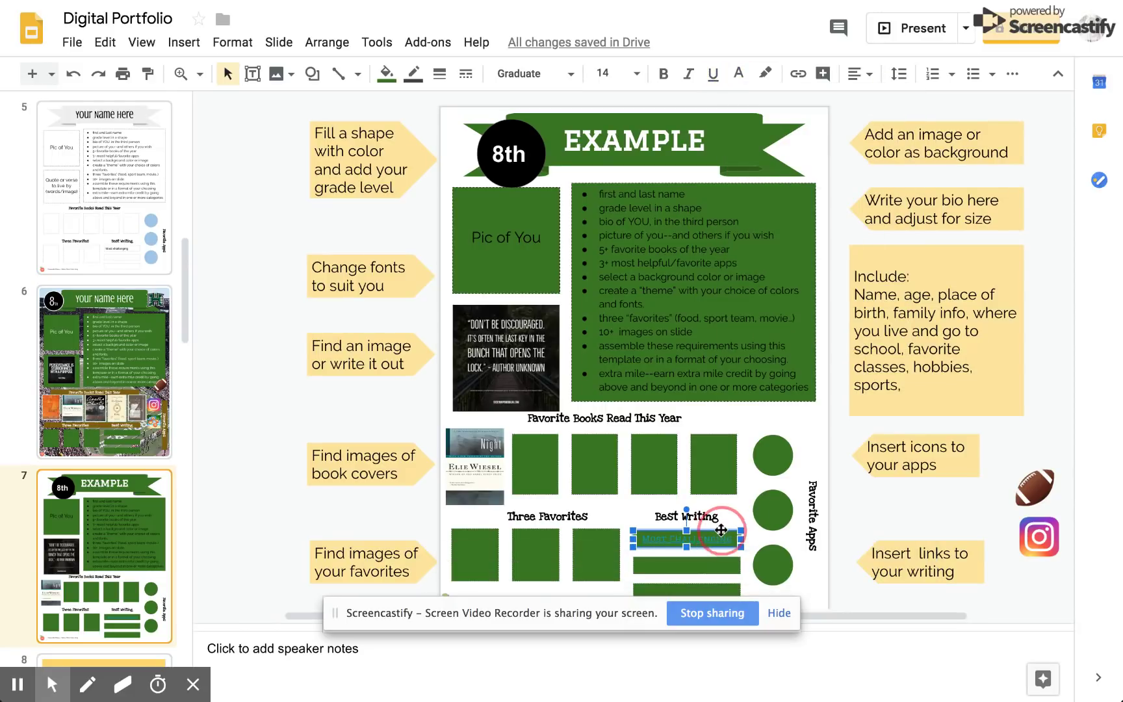
Select all of the Most Challenging link text and apply white so the whole label turns white.
left_click(721, 522)
left_click(725, 537)
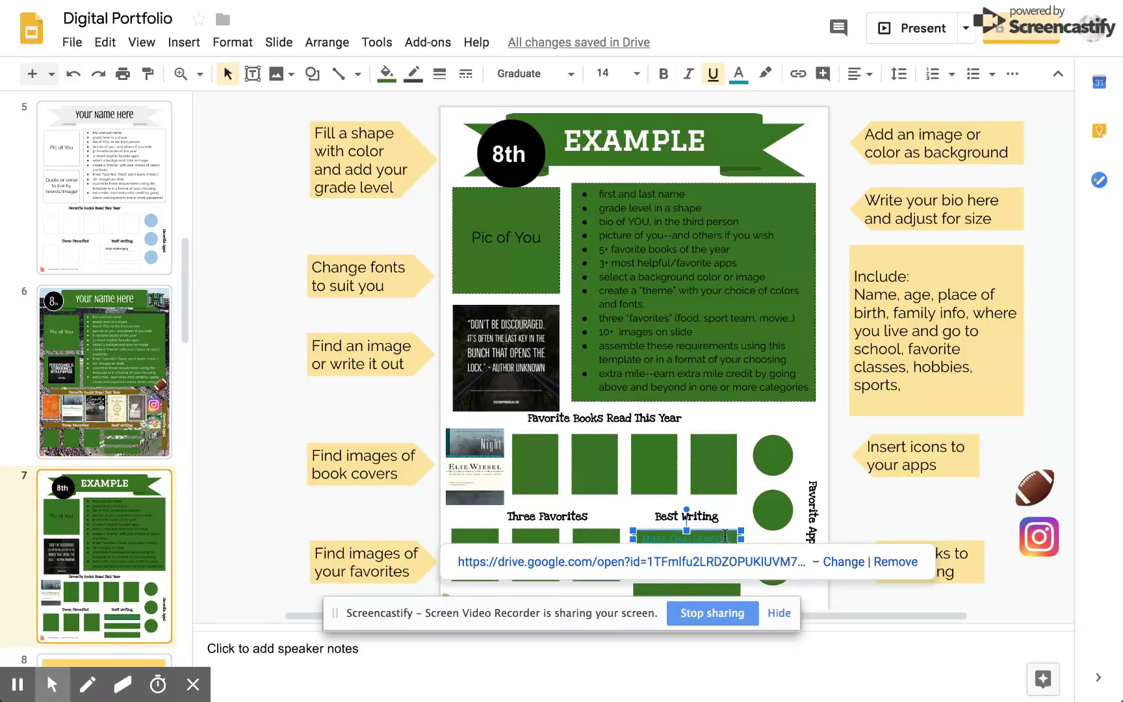
left_click(739, 73)
left_click(879, 115)
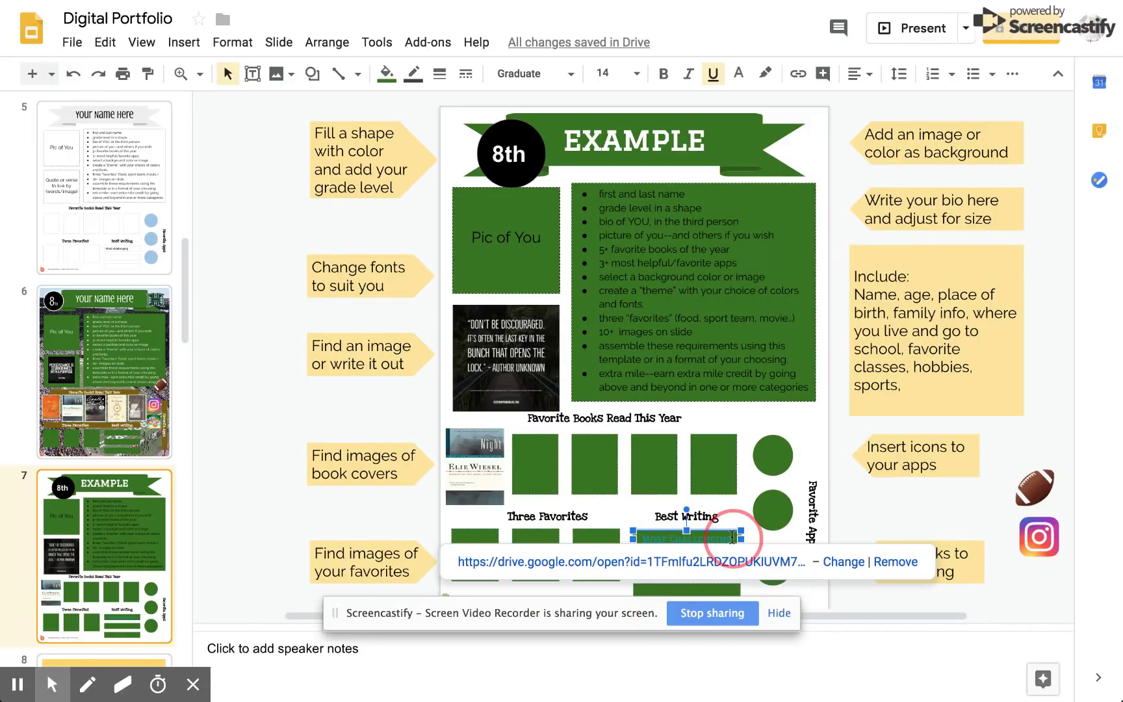
left_click_drag(733, 537, 645, 535)
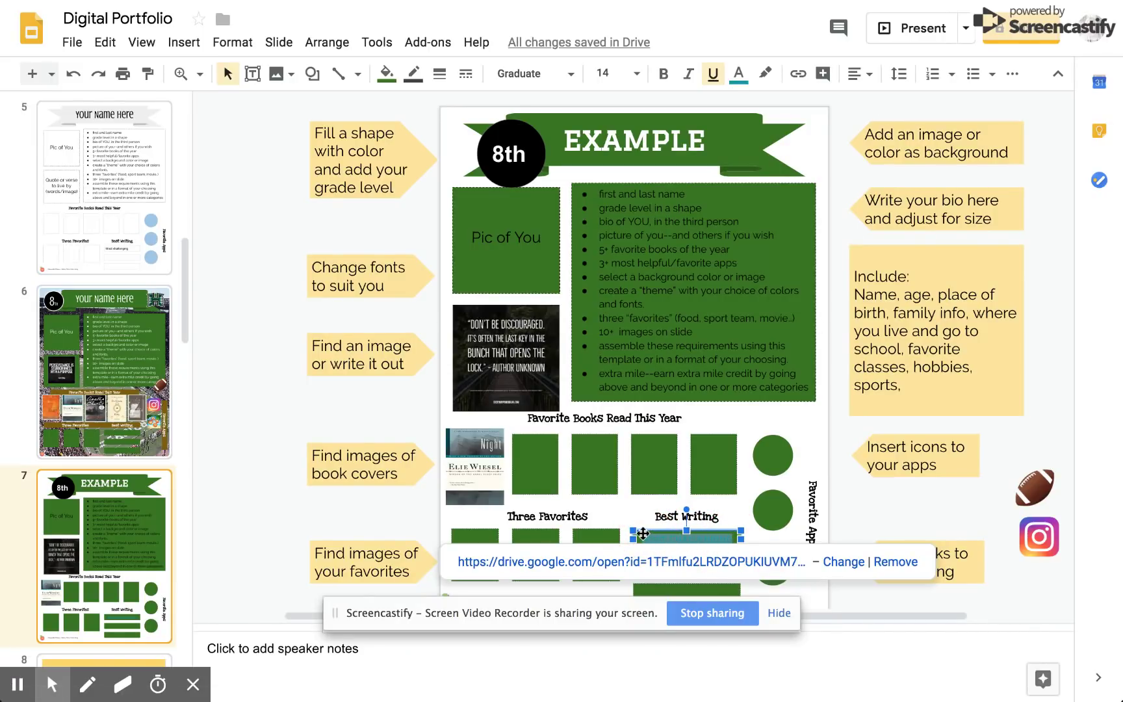
left_click(738, 74)
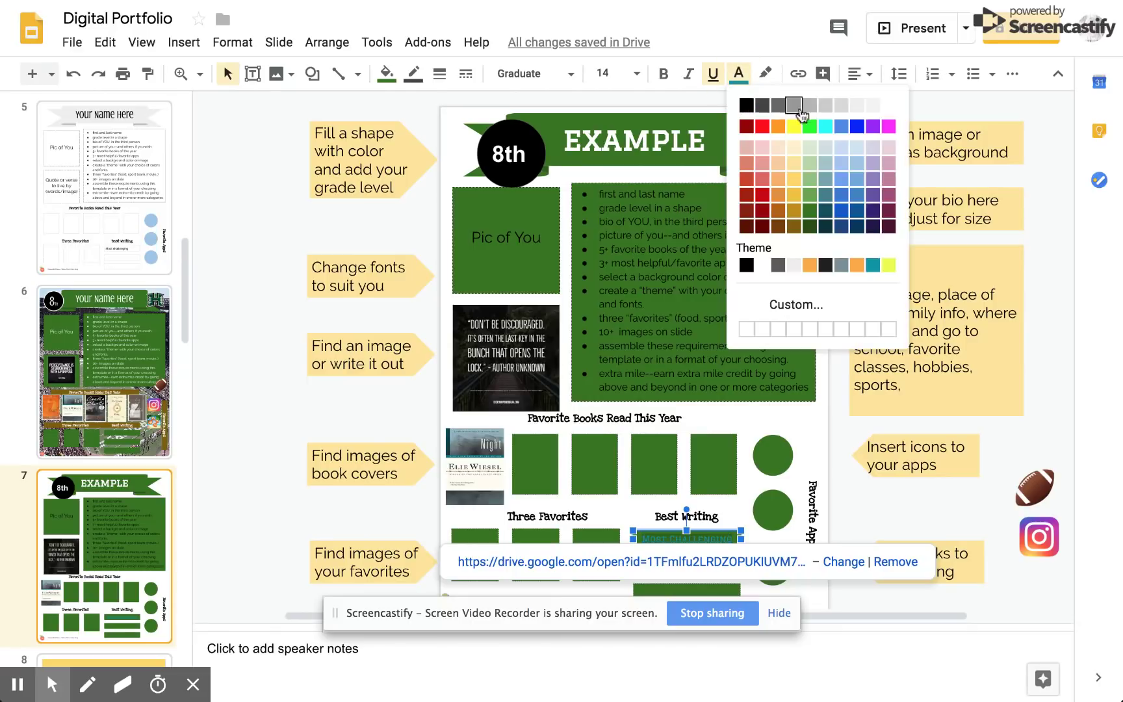
left_click(889, 106)
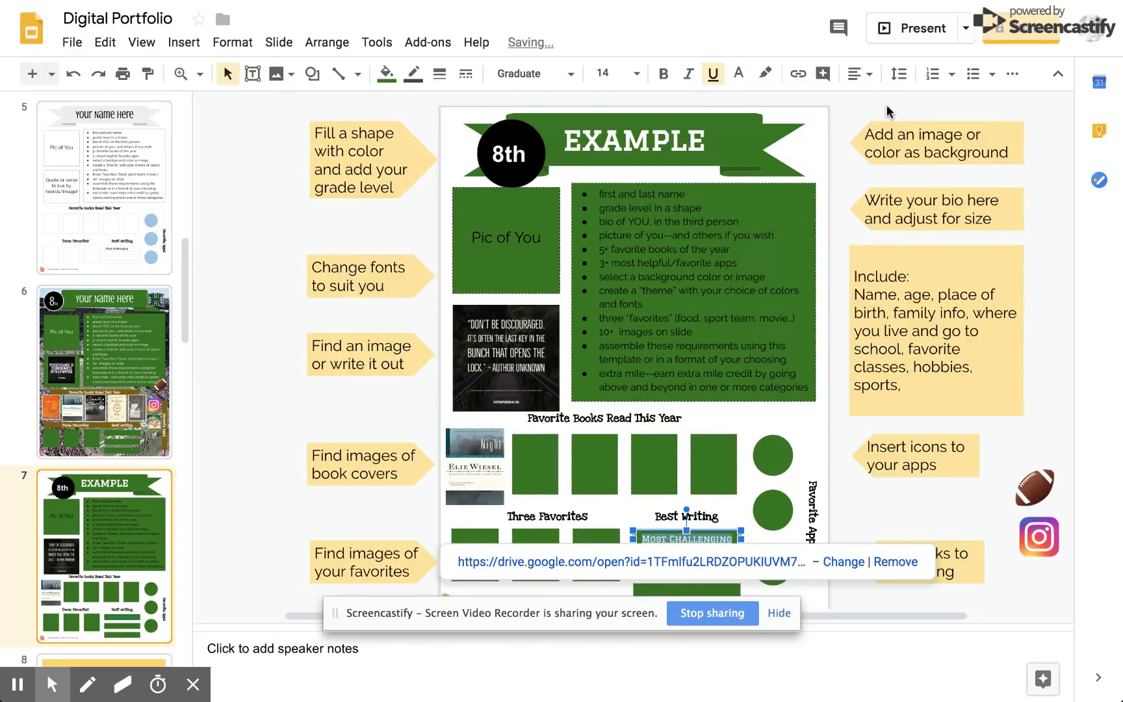
left_click(854, 499)
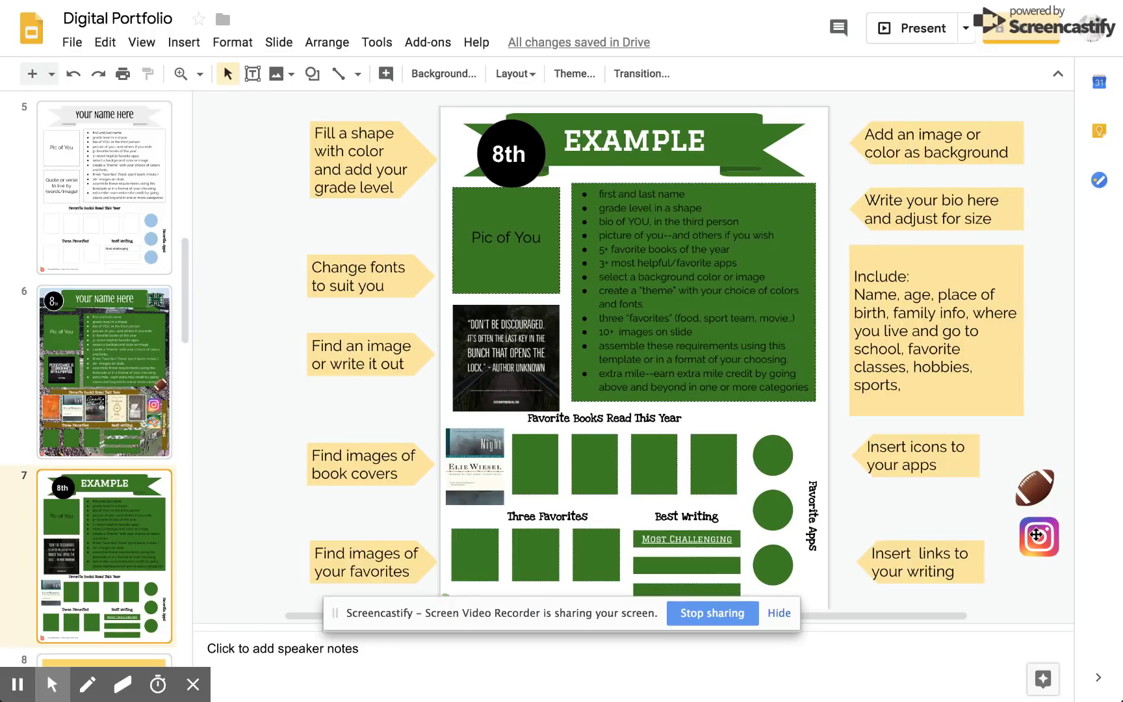
Drag the Instagram icon onto the Favorite Apps column.
left_click_drag(1037, 534, 773, 458)
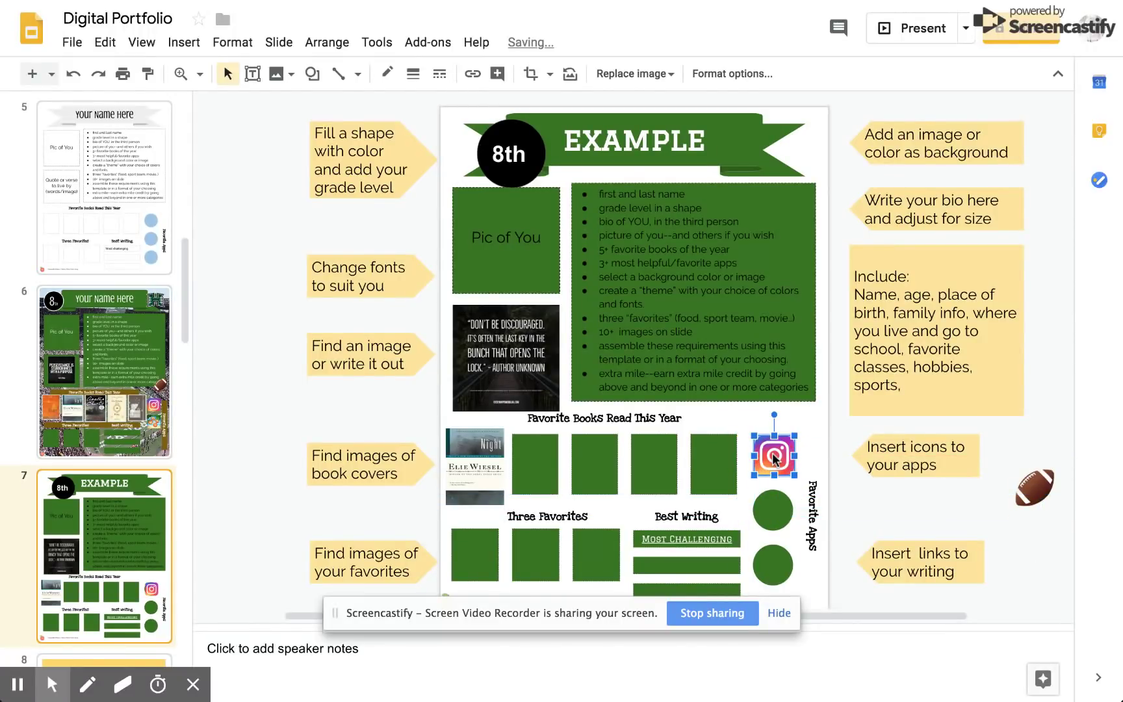
left_click(866, 510)
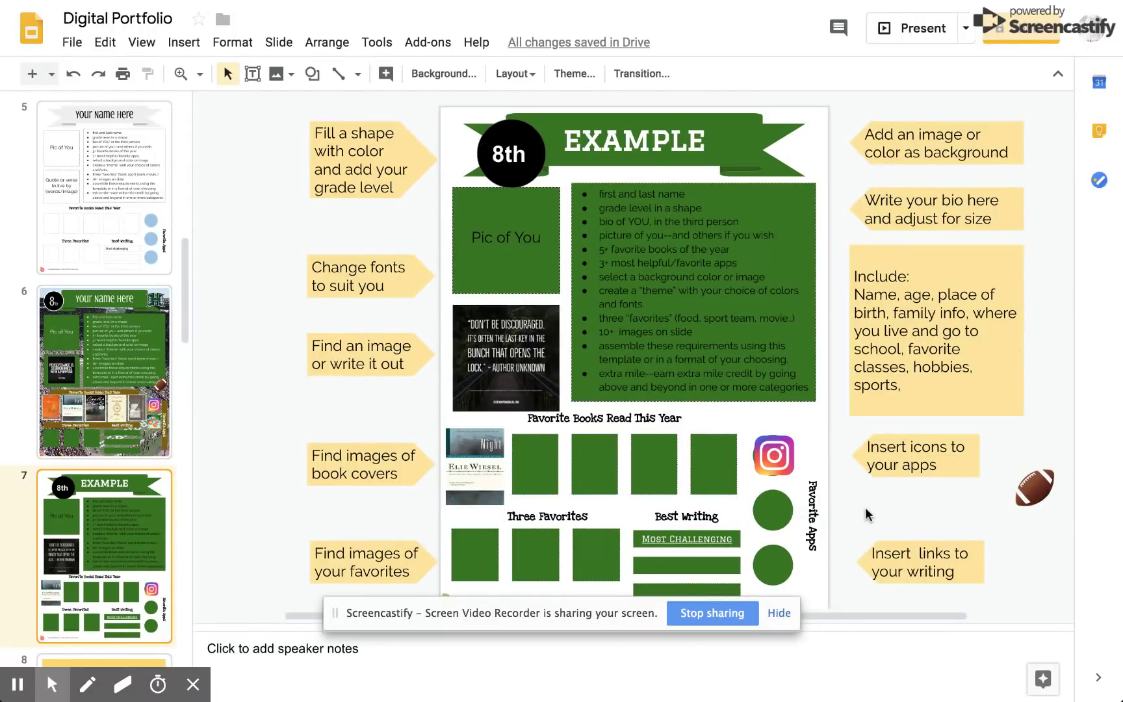
left_click_drag(775, 461, 799, 460)
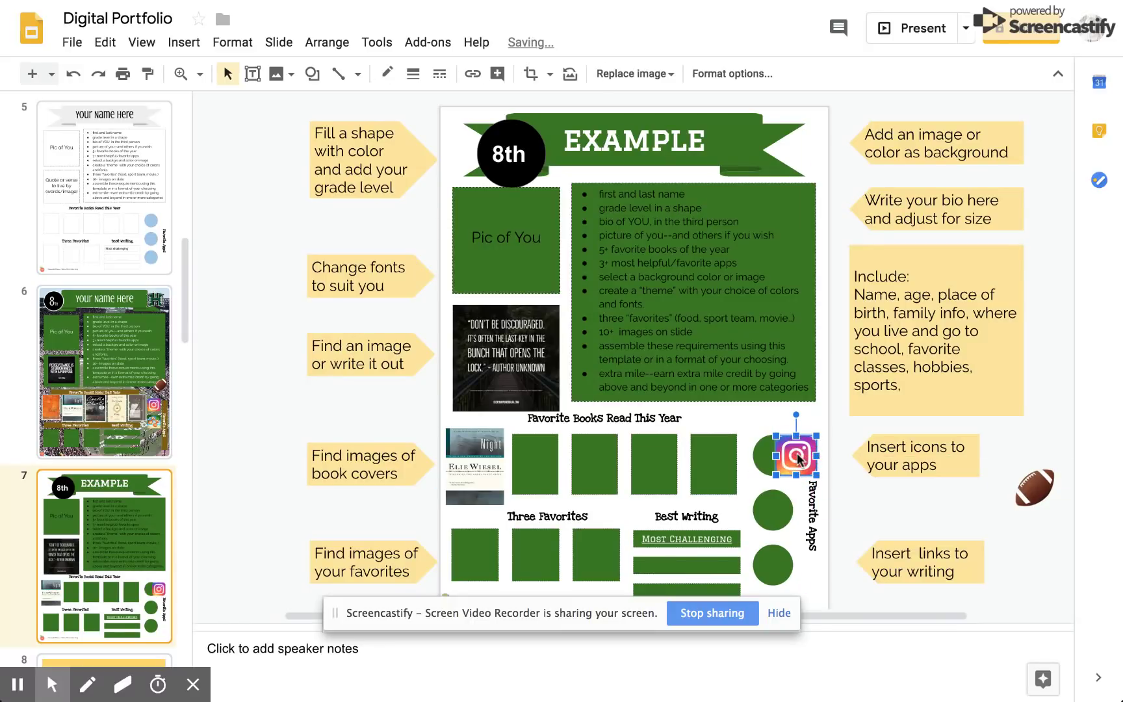
Remove the three green Favorite Apps circles and seat the Instagram icon in the top spot.
left_click(760, 458)
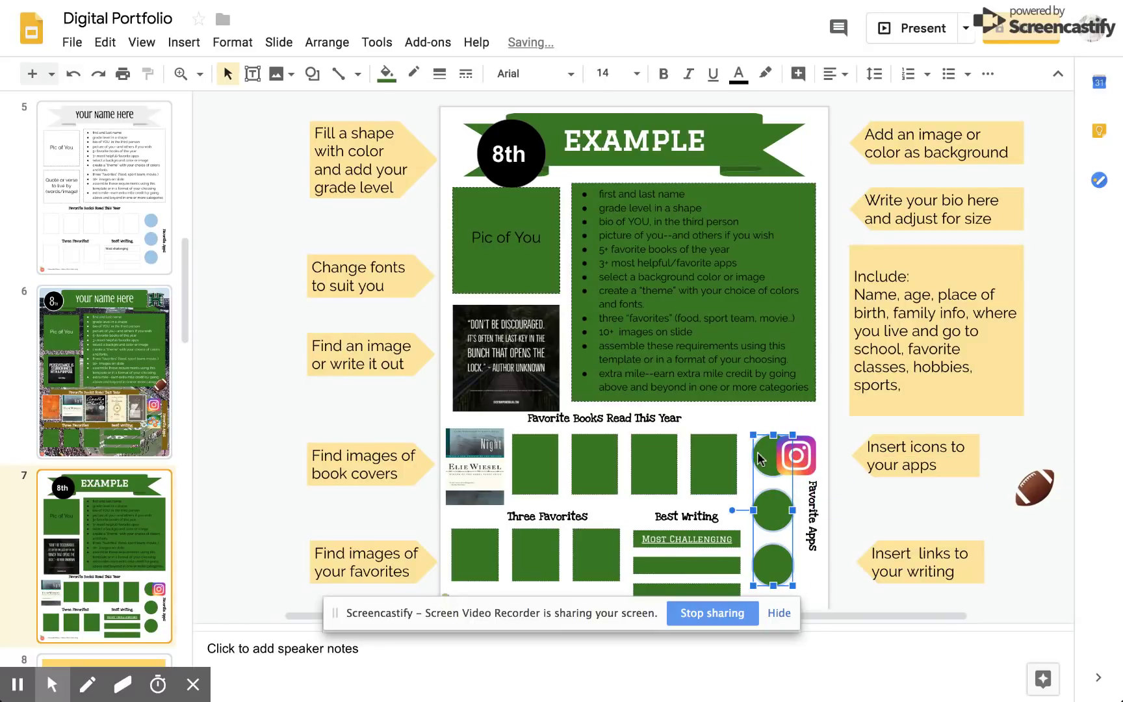
key("Escape")
left_click_drag(797, 450, 777, 458)
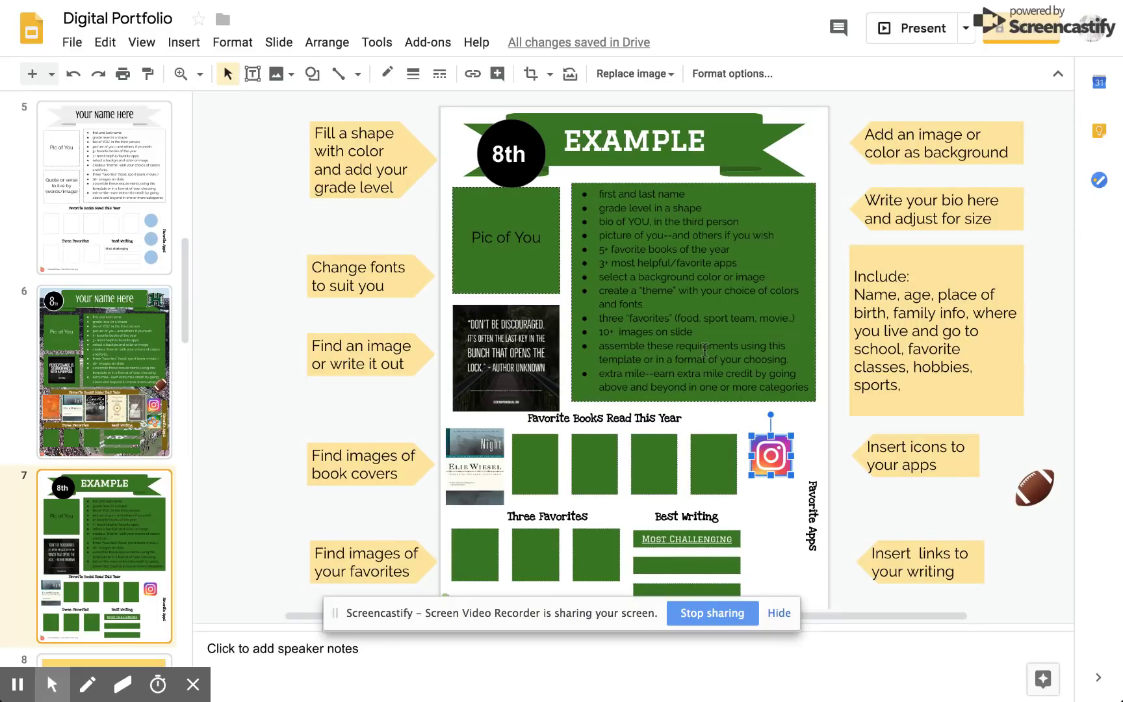
Select all the bulleted bio text in the large green box and colour it white.
left_click(706, 351)
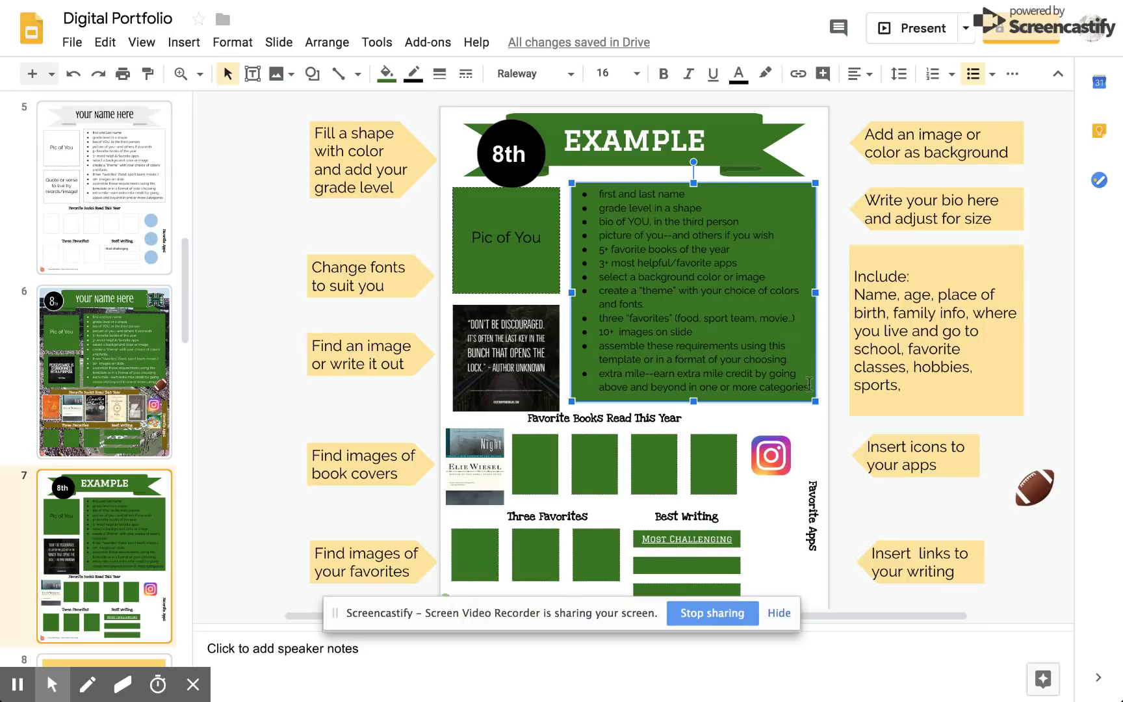
left_click_drag(809, 383, 587, 193)
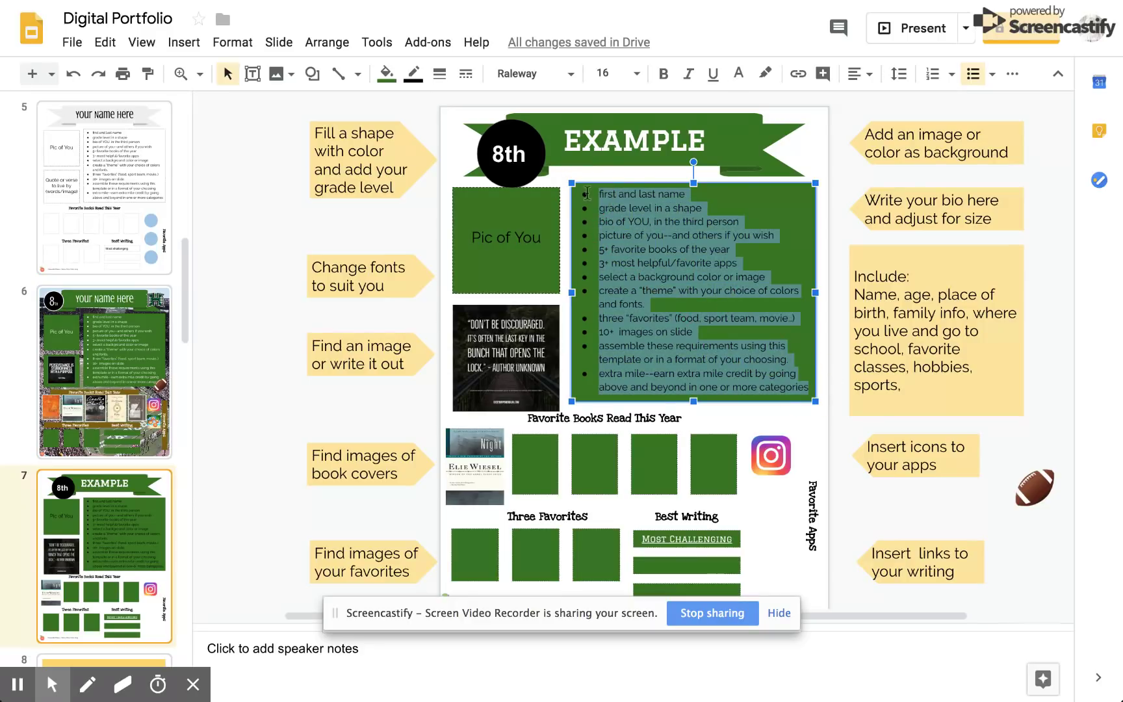
left_click(739, 73)
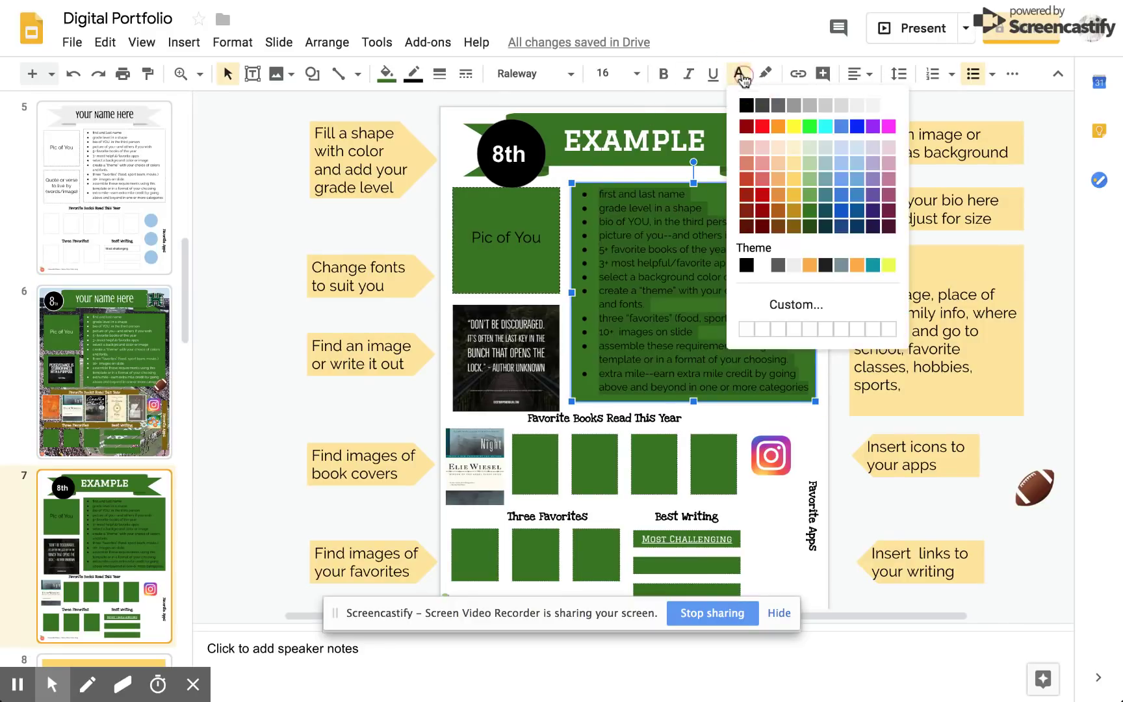
left_click(889, 106)
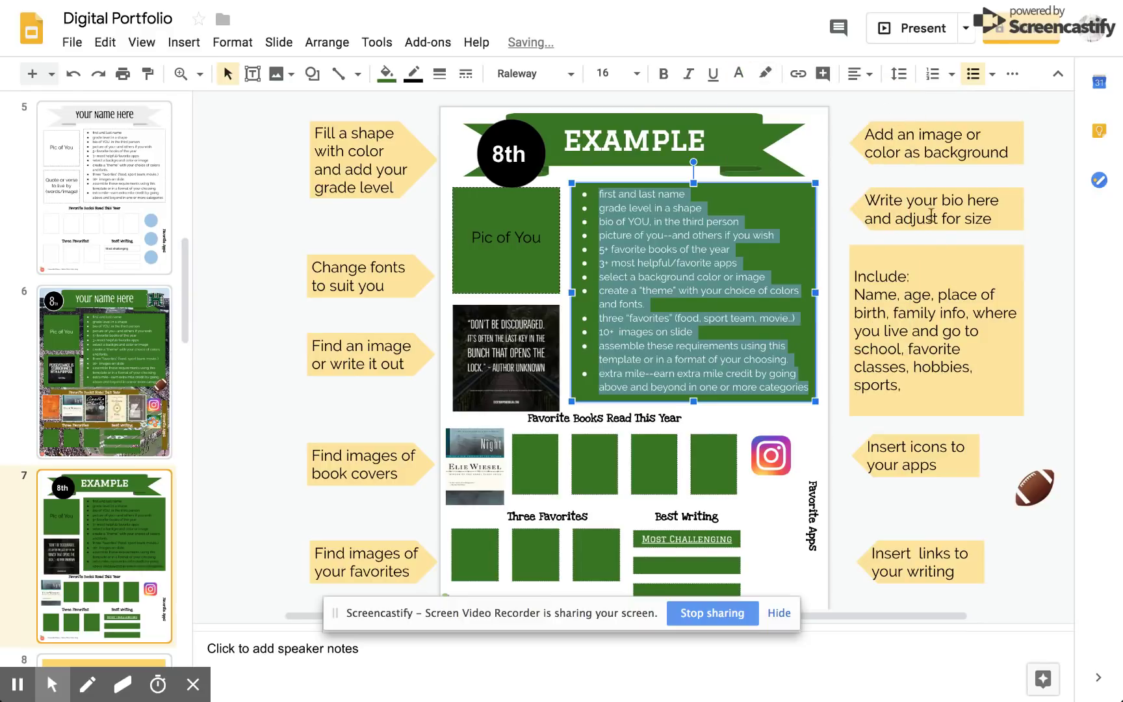
left_click(1048, 361)
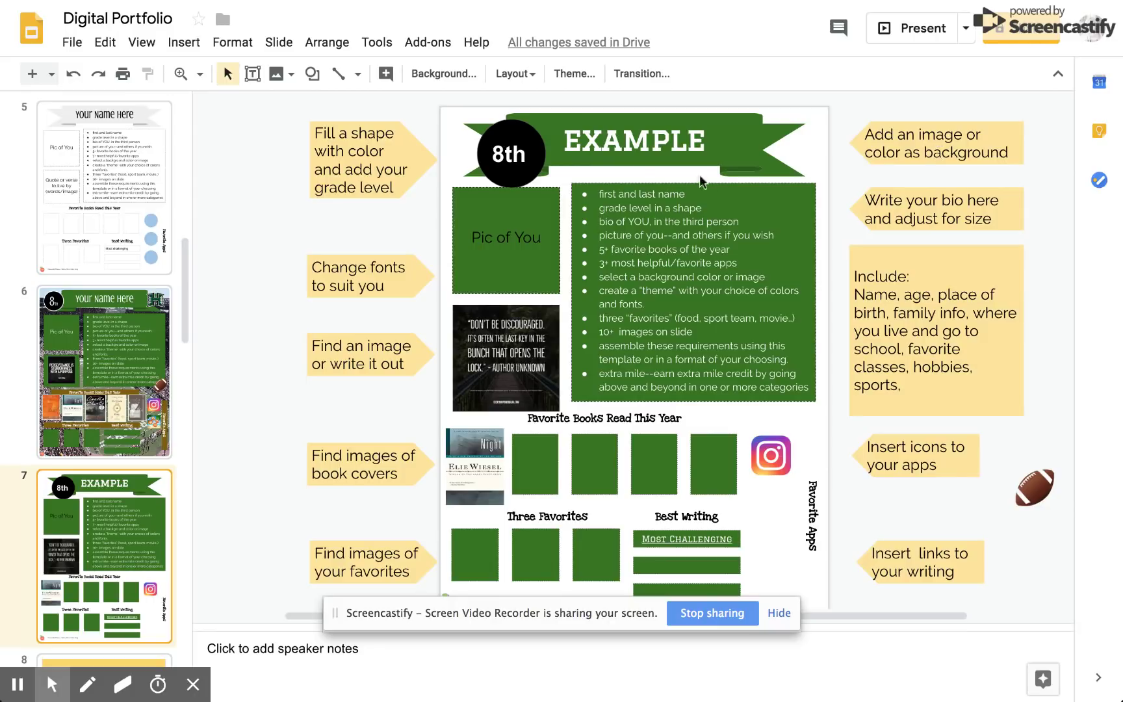
Set the slide background to a stadium photo found by searching 'football field university of hawaii'.
left_click(447, 75)
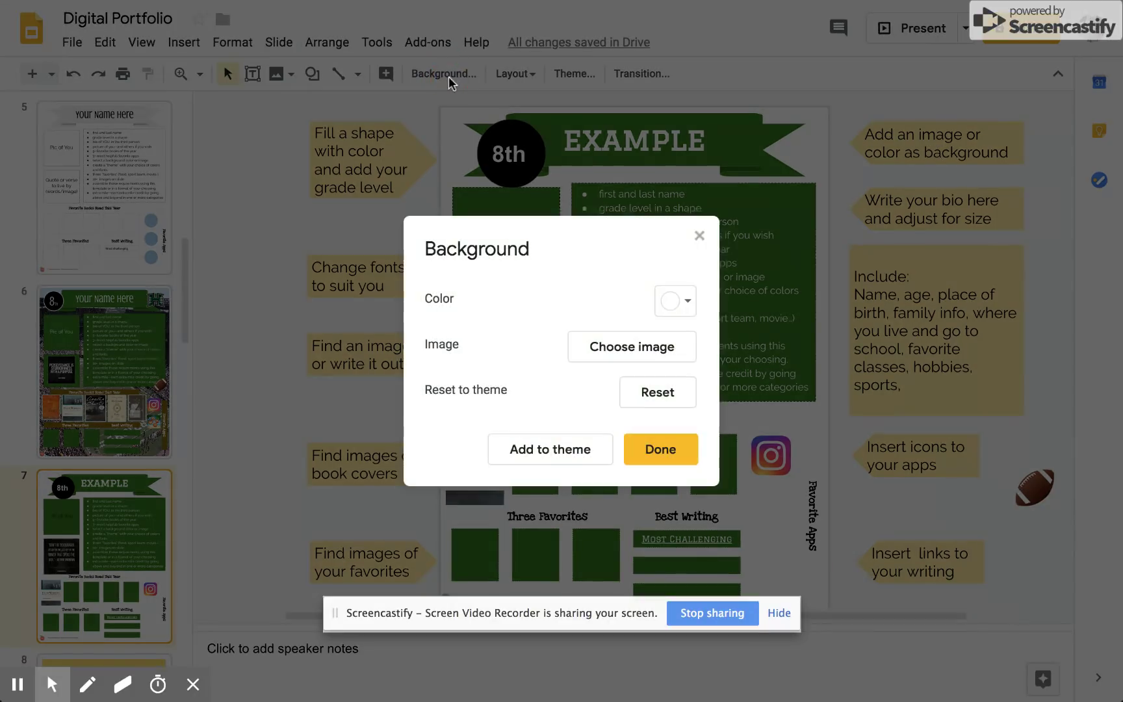
left_click(688, 304)
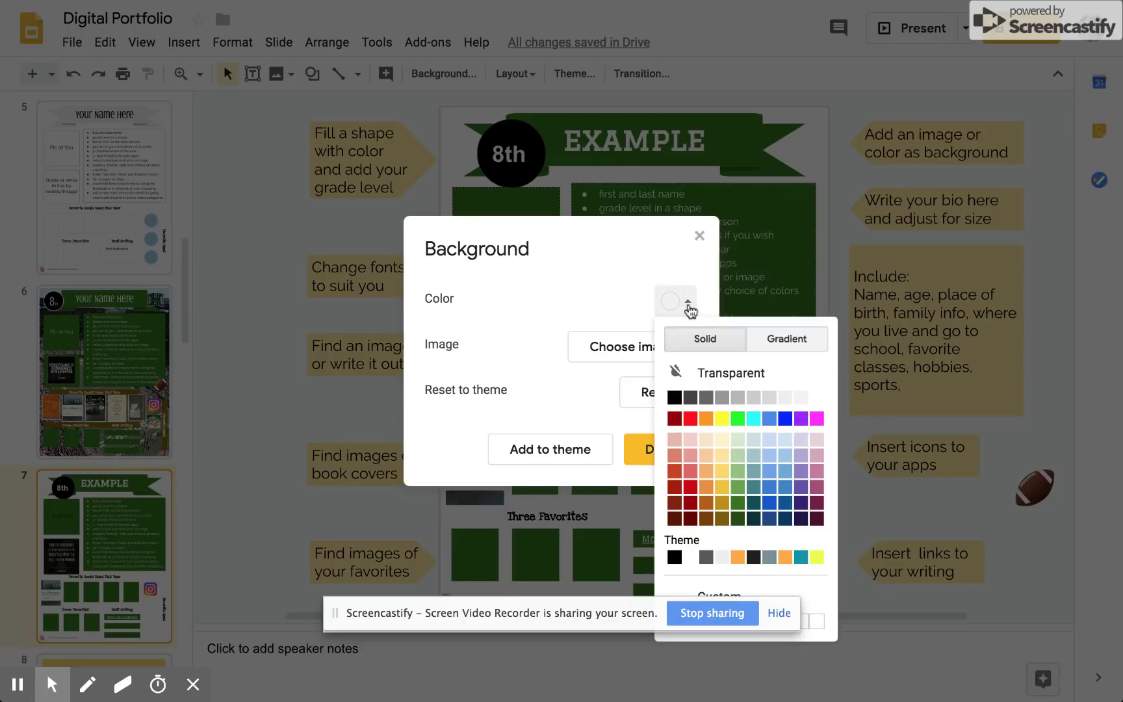
left_click(611, 350)
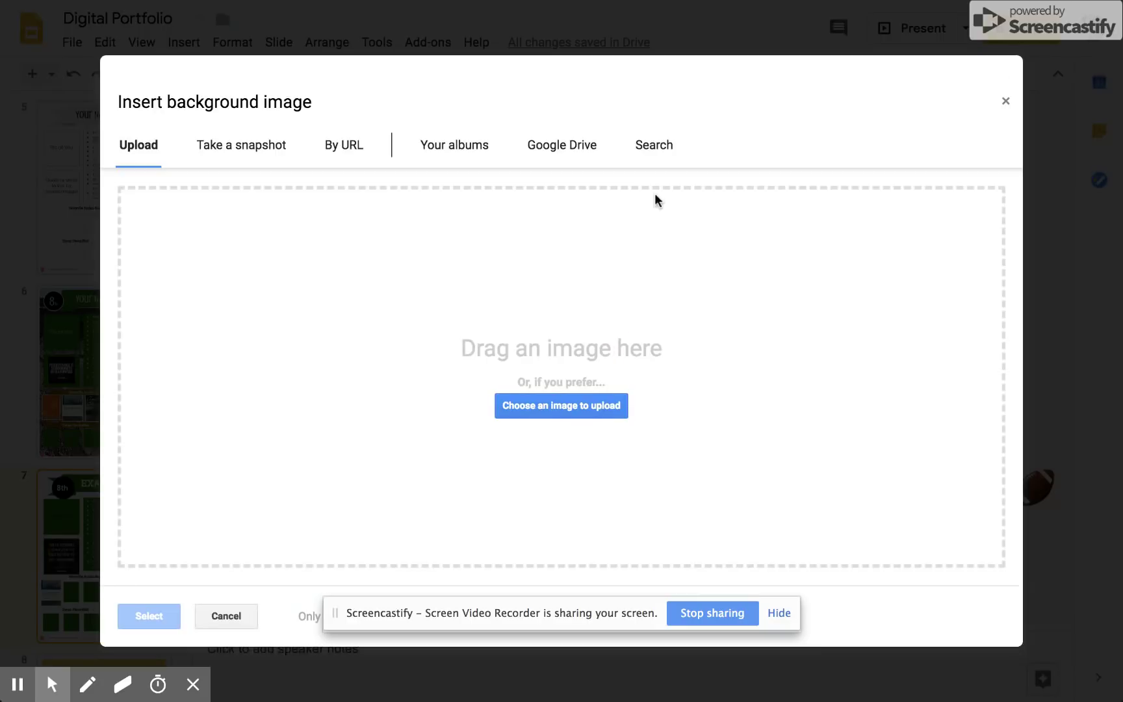
left_click(659, 154)
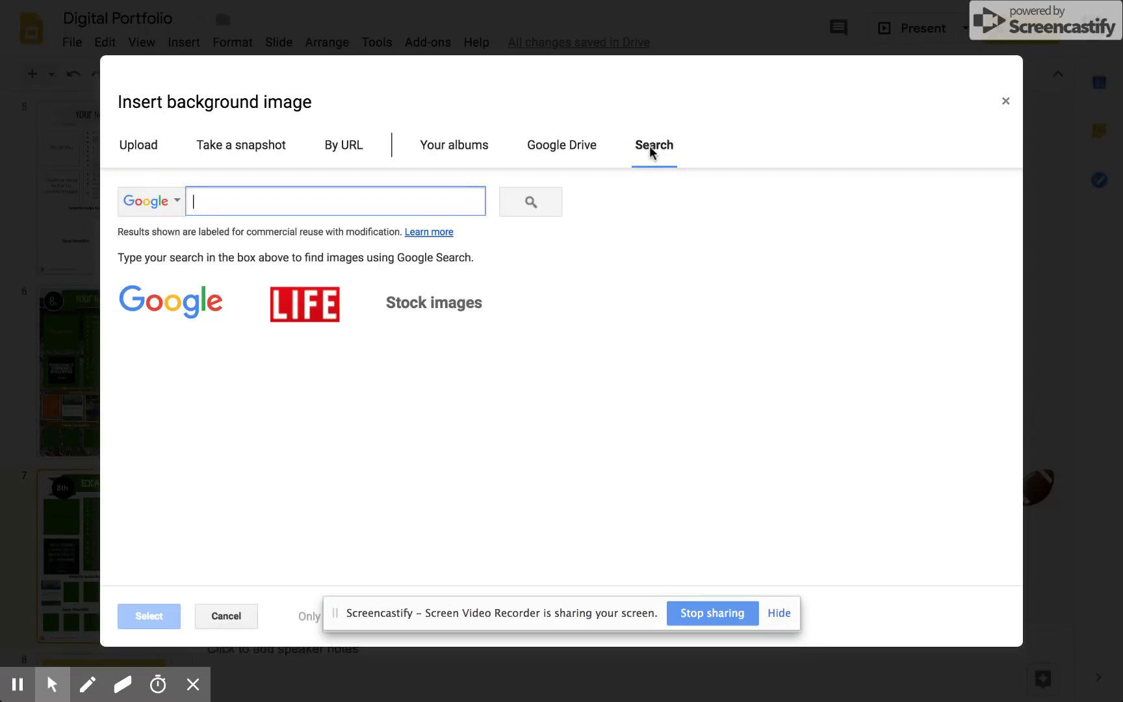
type("football ")
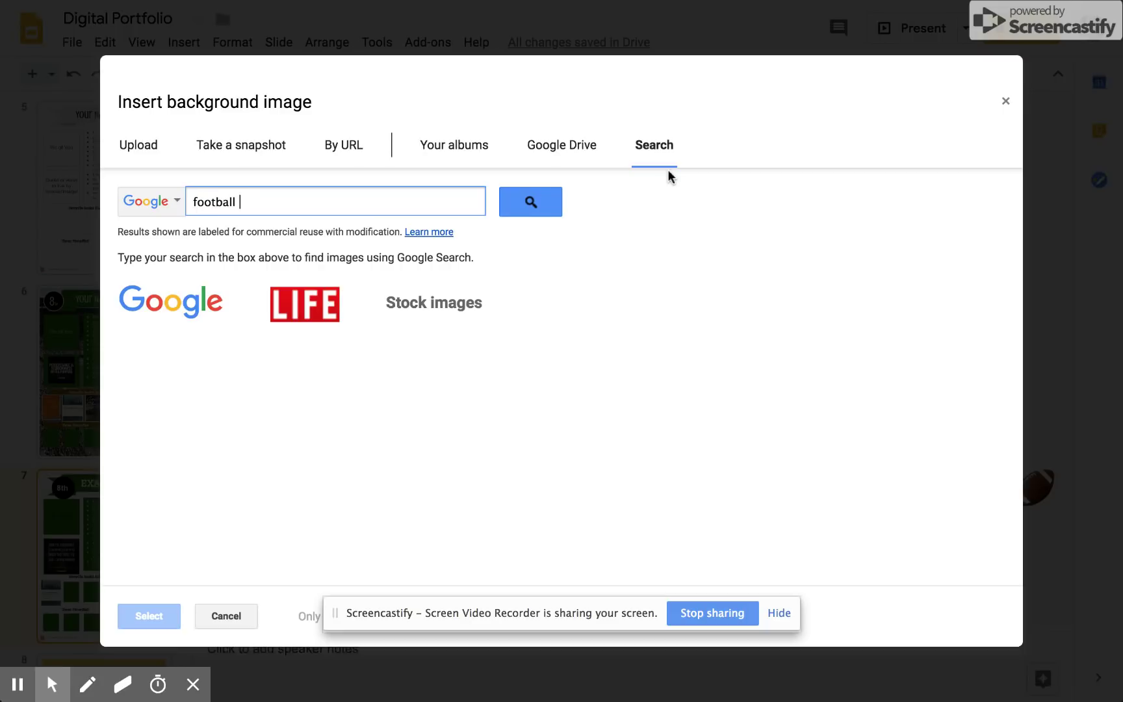
type("field")
key("Return")
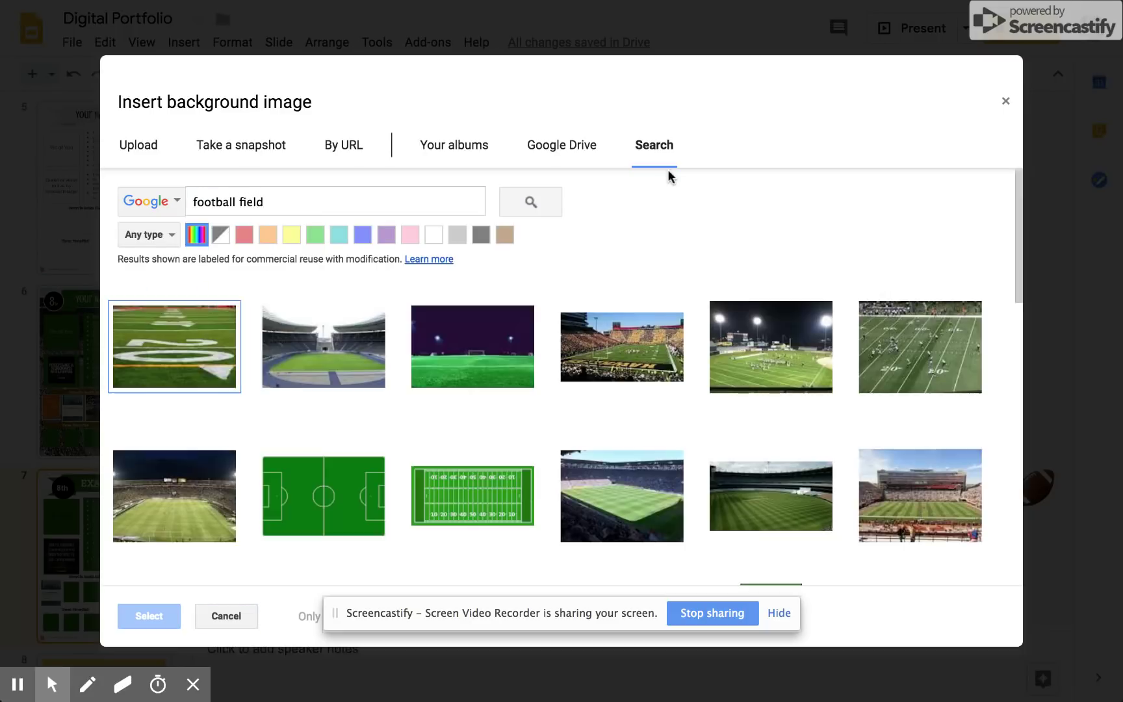
left_click(351, 203)
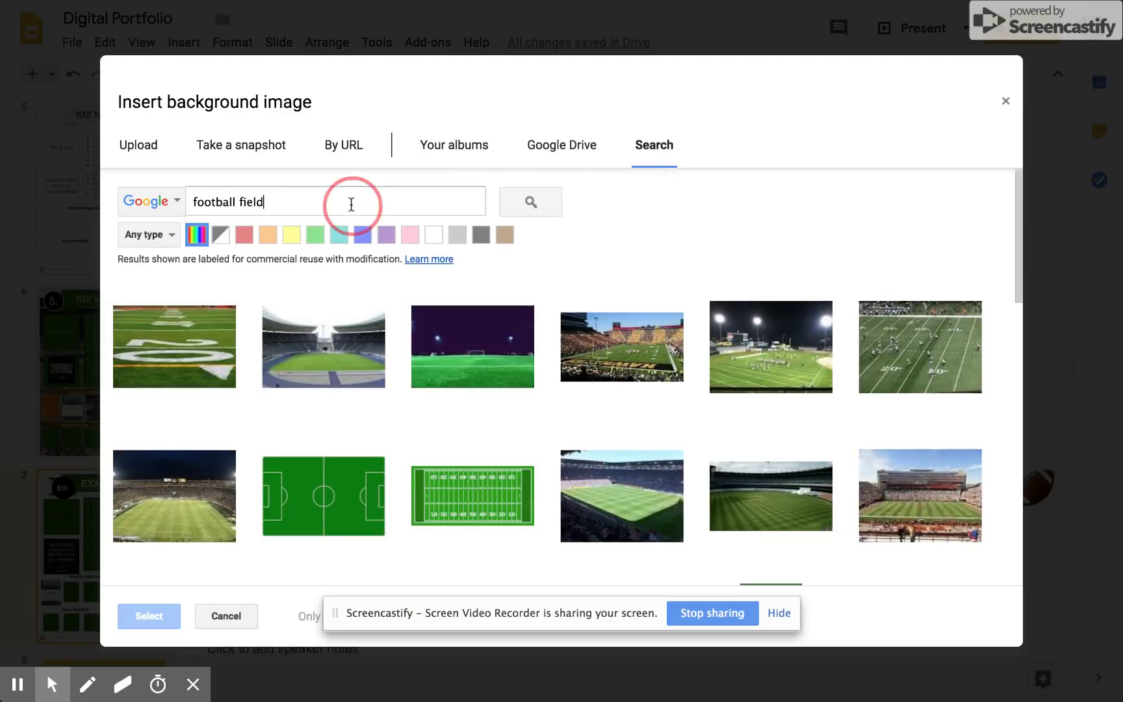
type("universi")
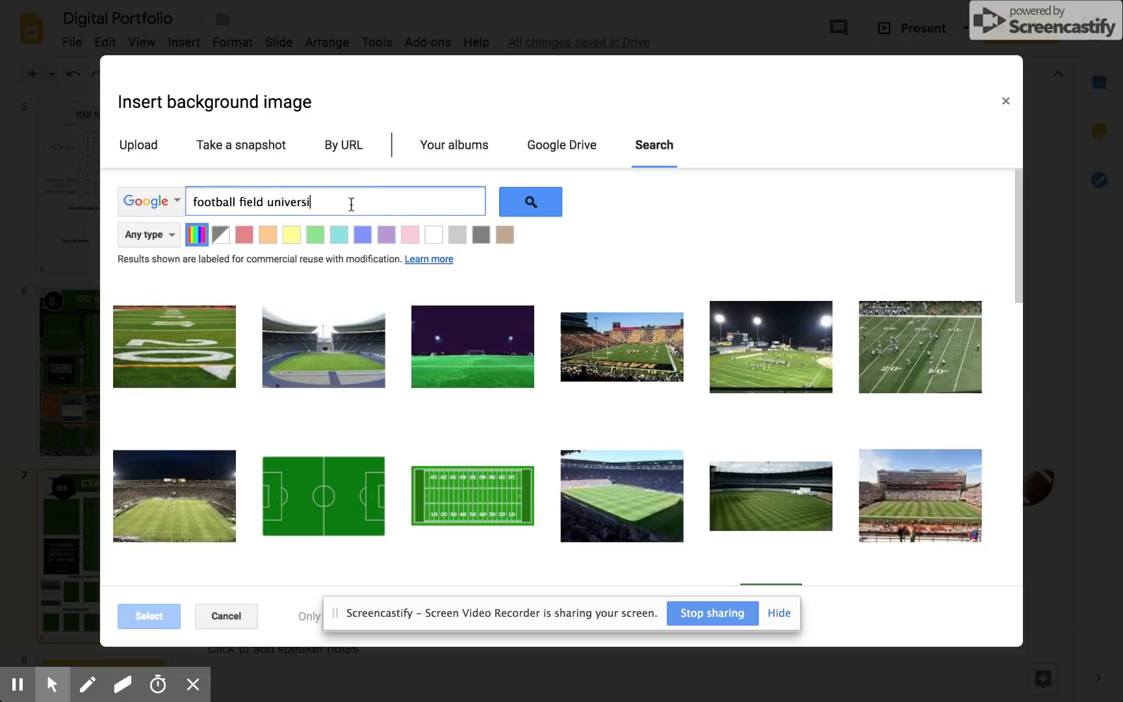
type("ty of hawaii")
key("Return")
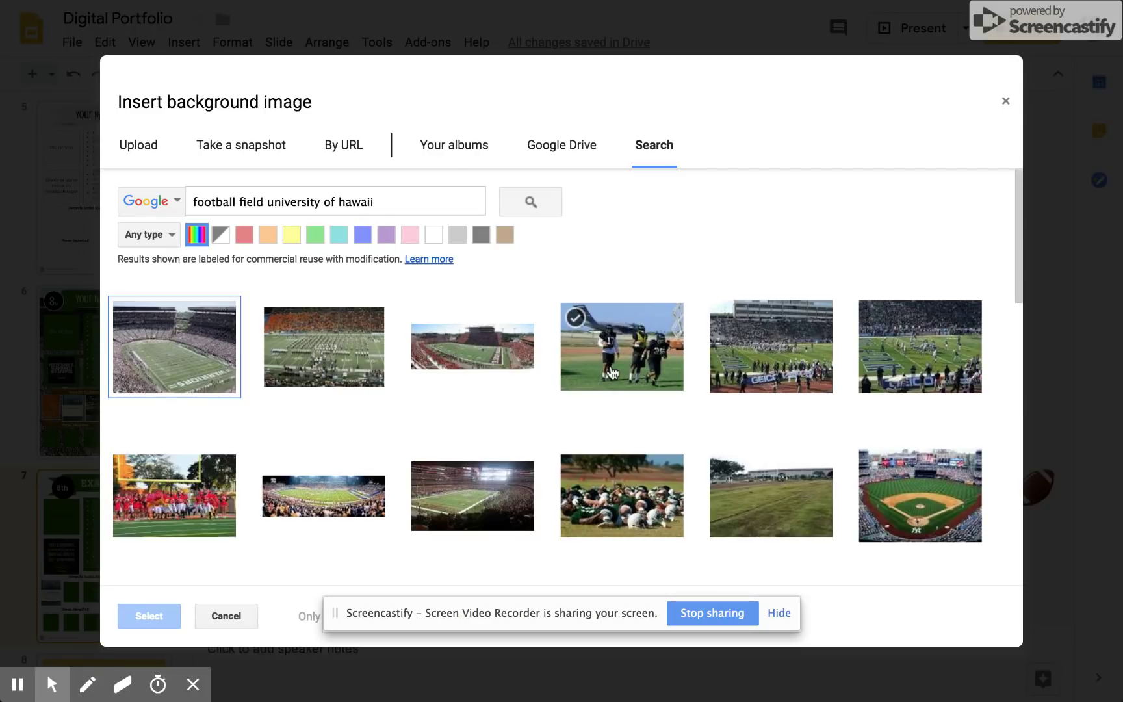
left_click(175, 365)
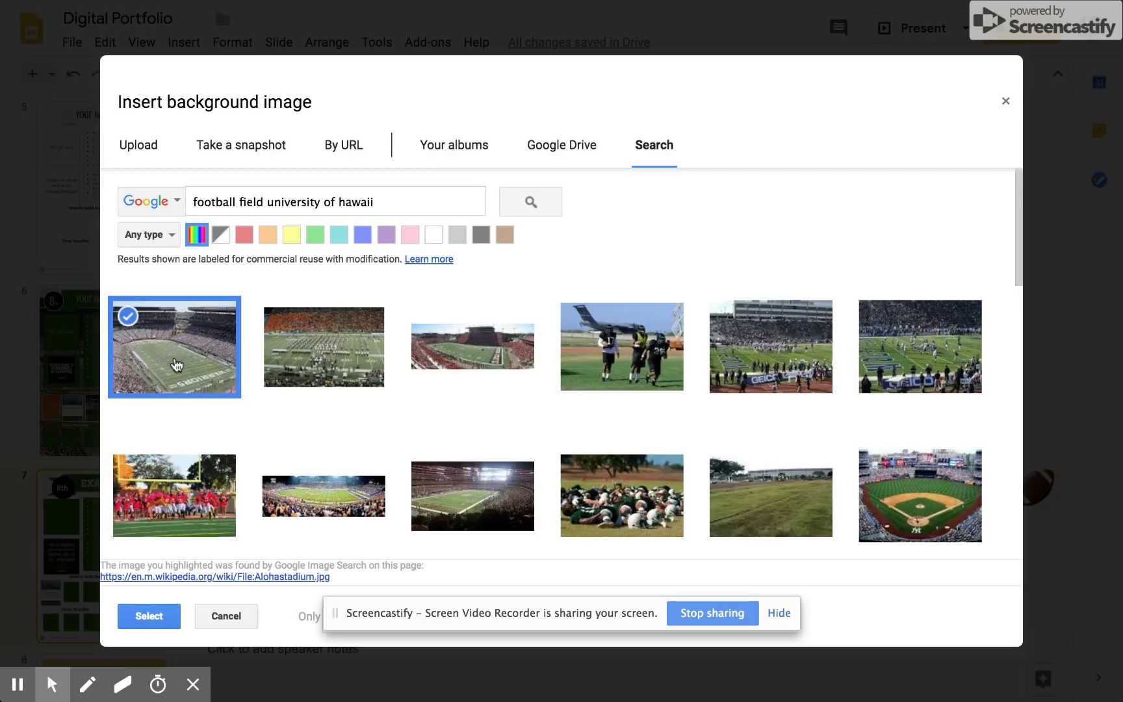
left_click(143, 615)
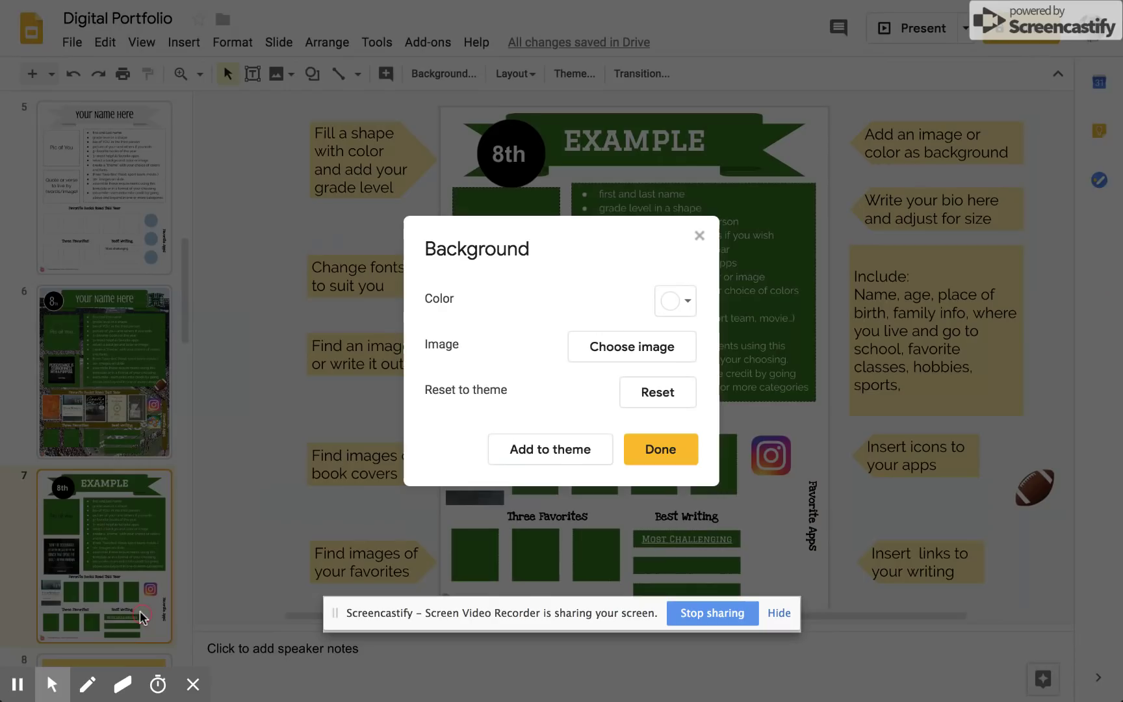
left_click(671, 457)
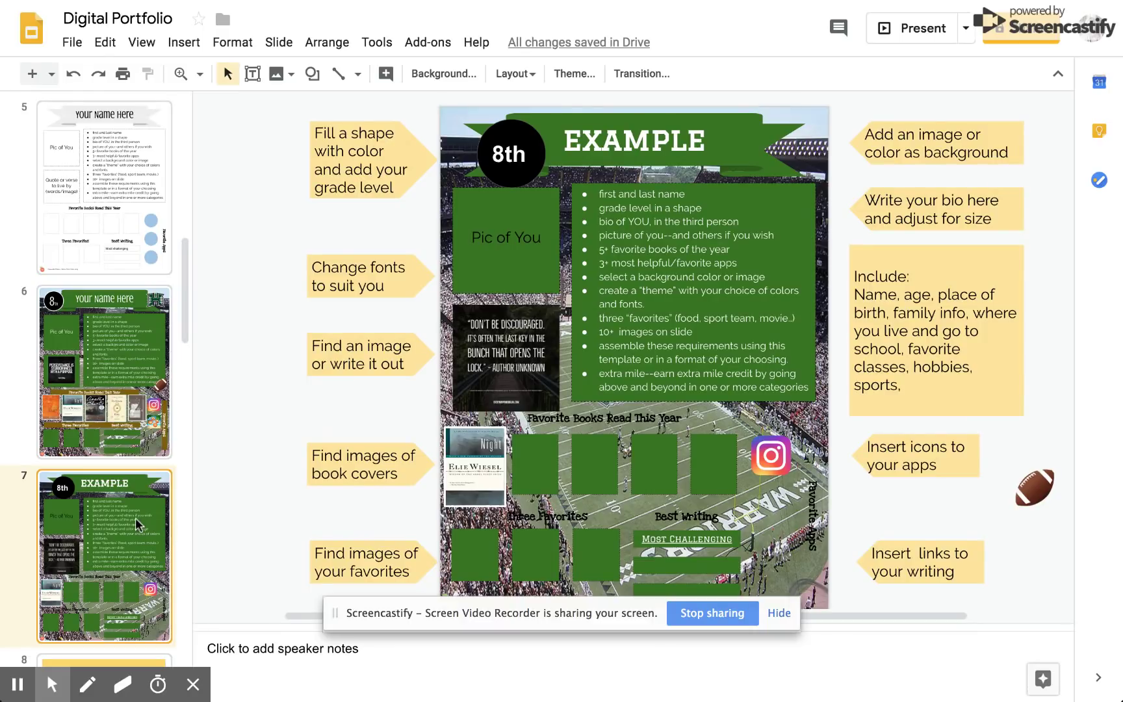
scroll(136, 523, "down", 3)
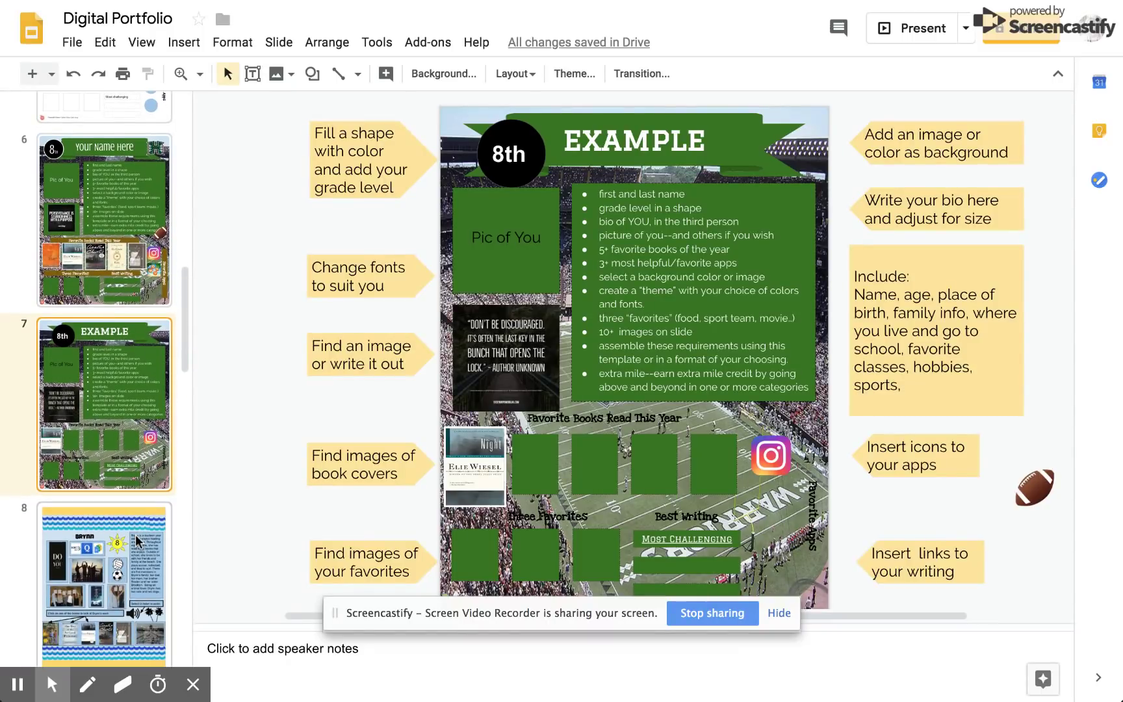
Review the student portfolios on slides 8 and 9, then show slide 10's purple portfolio.
left_click(136, 534)
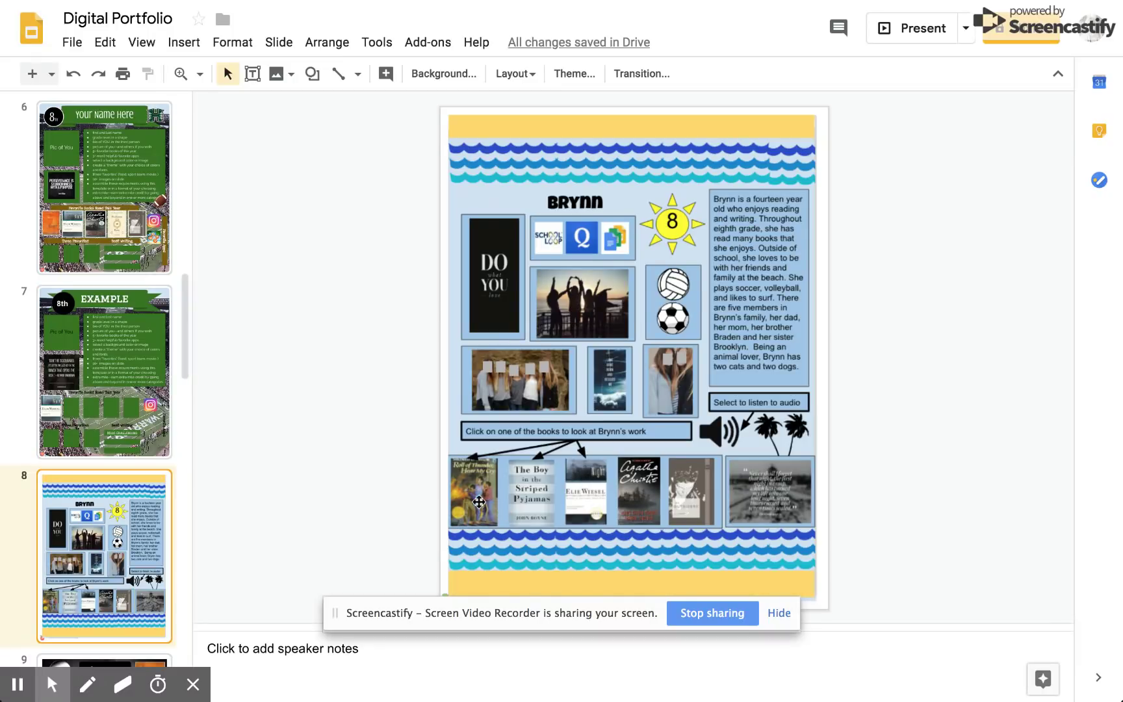
scroll(83, 501, "down", 3)
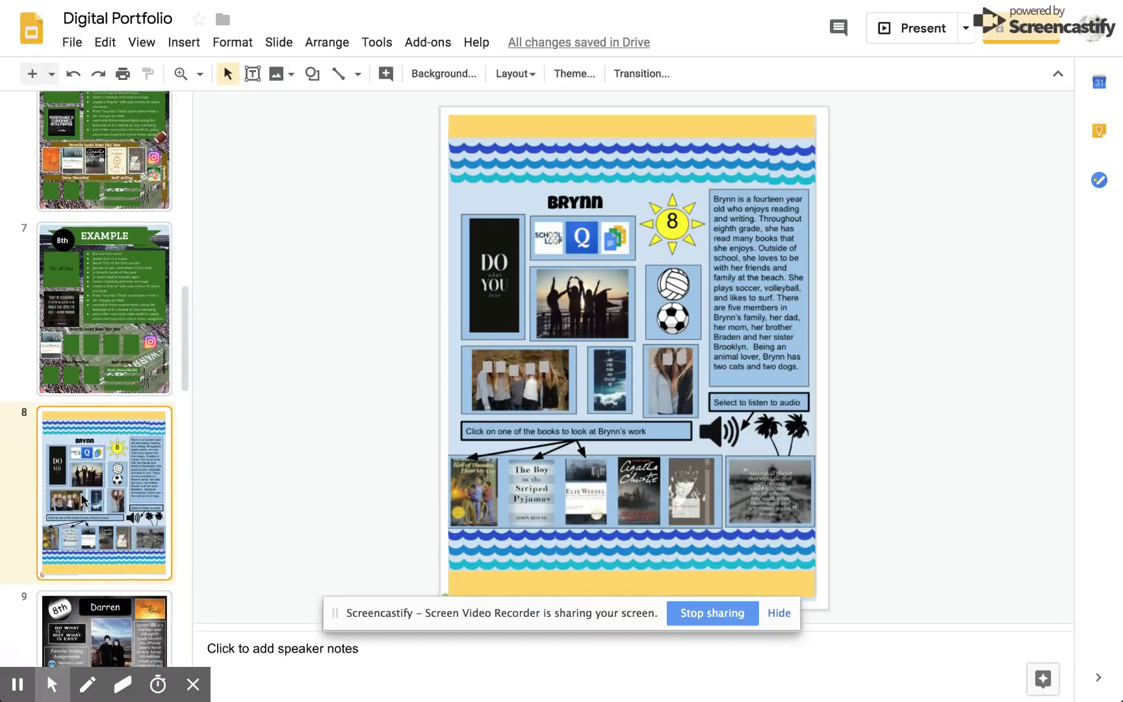
left_click(106, 567)
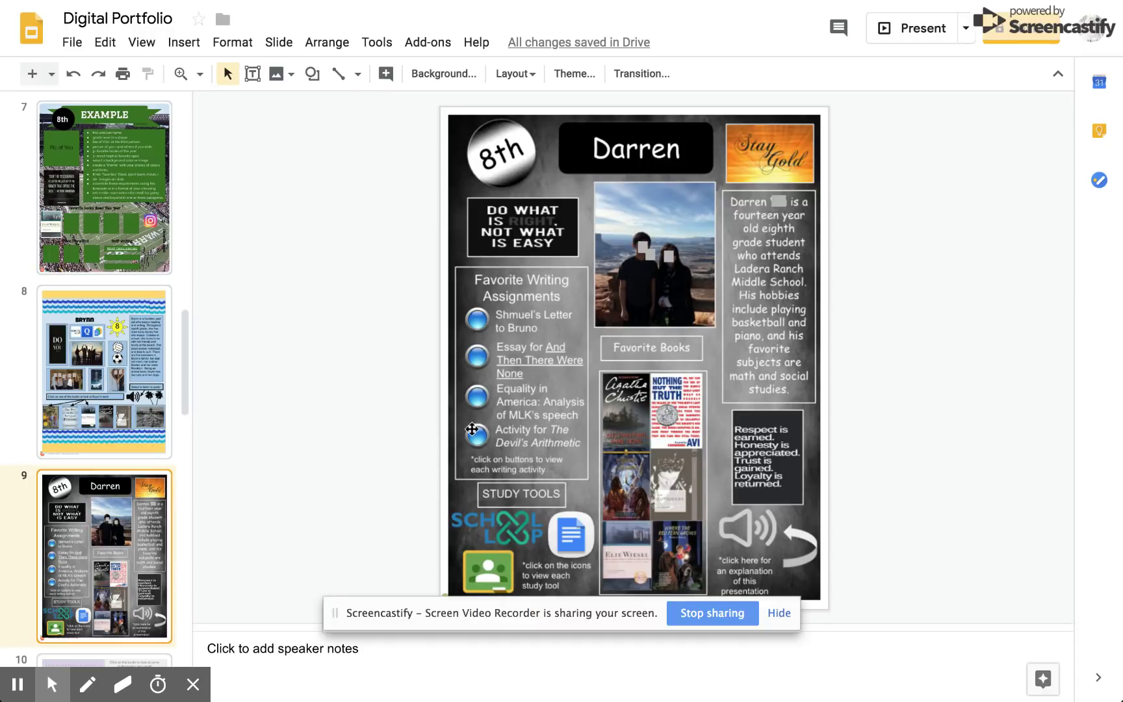
scroll(115, 515, "down", 1)
scroll(115, 515, "down", 5)
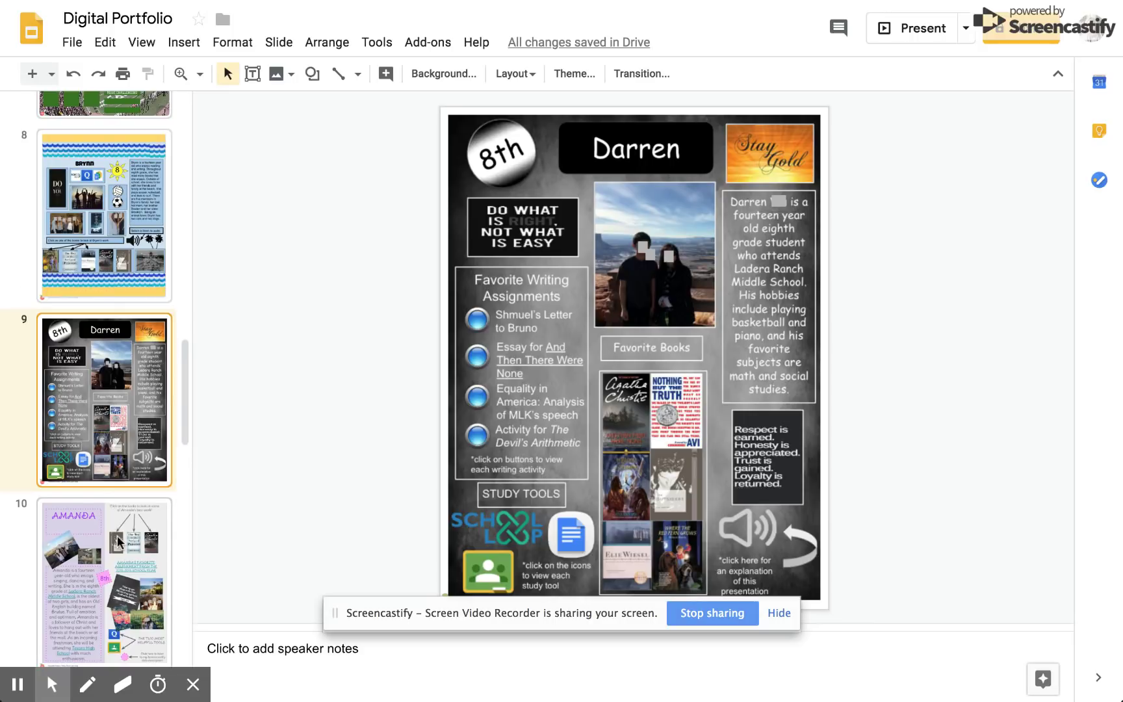
left_click(119, 542)
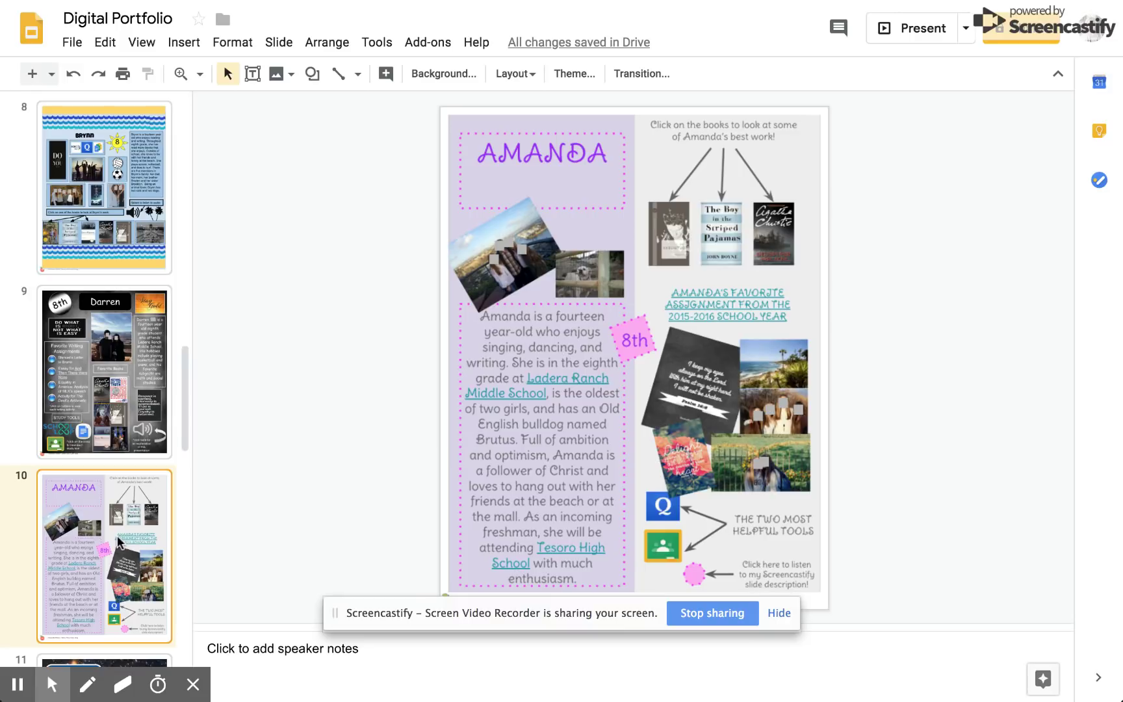
View the student example portfolios on slides 11, 12 and 13.
scroll(119, 541, "down", 4)
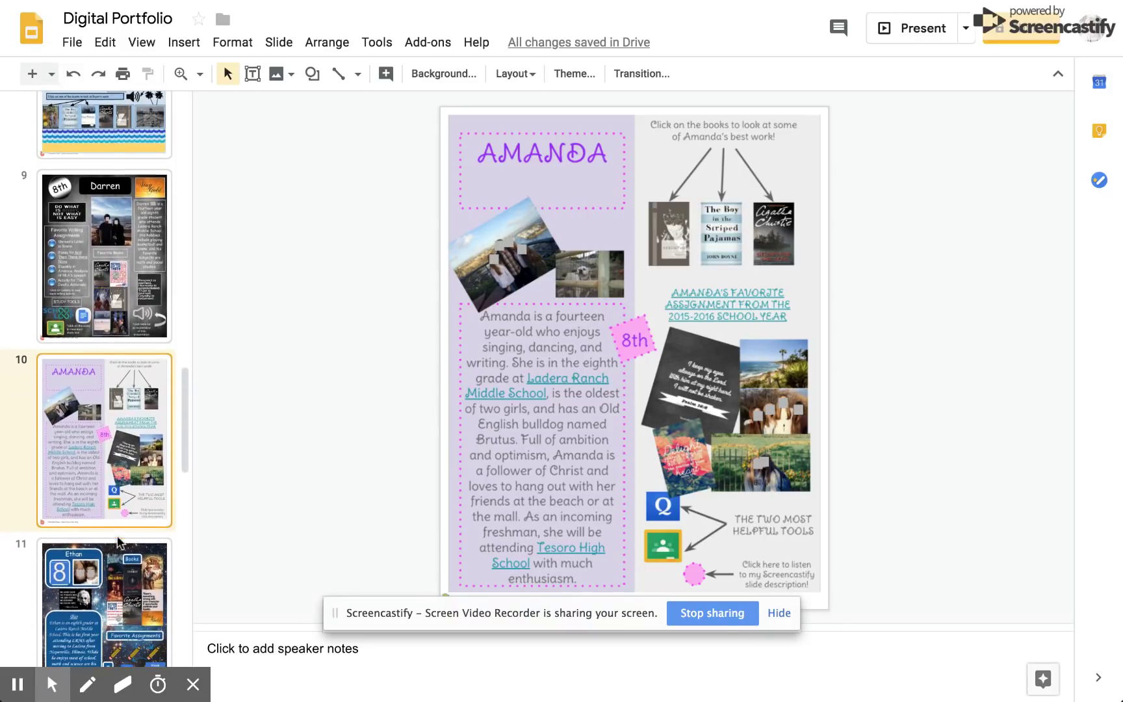
scroll(119, 541, "down", 2)
left_click(119, 541)
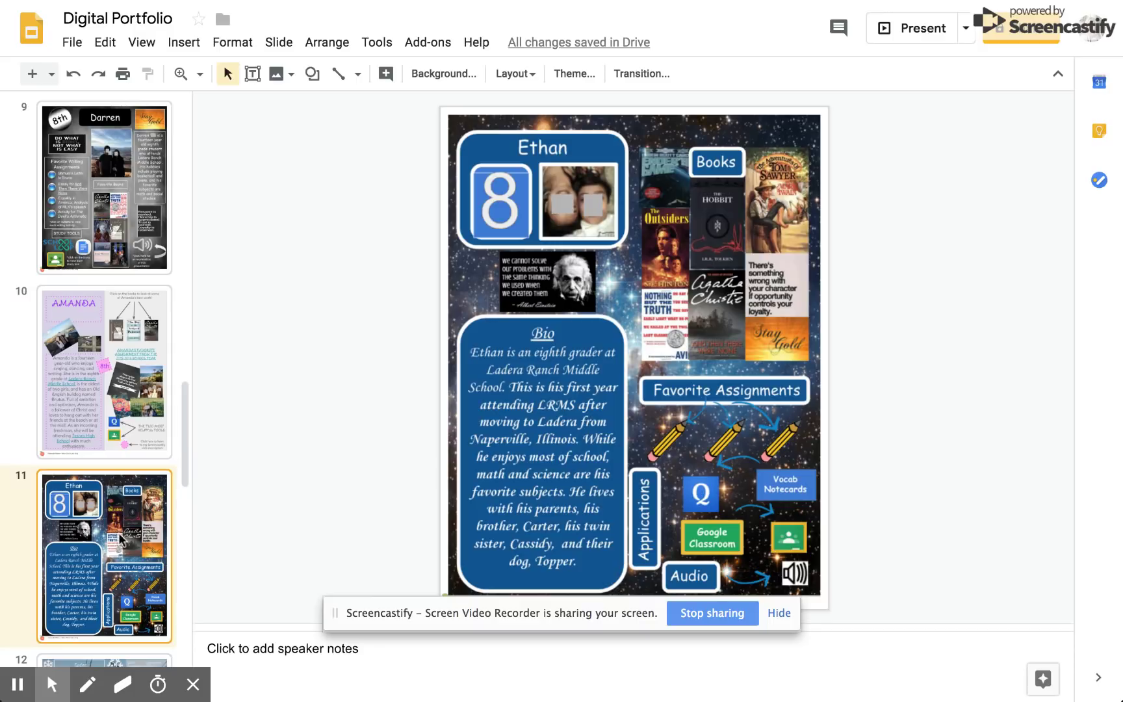
scroll(119, 539, "down", 5)
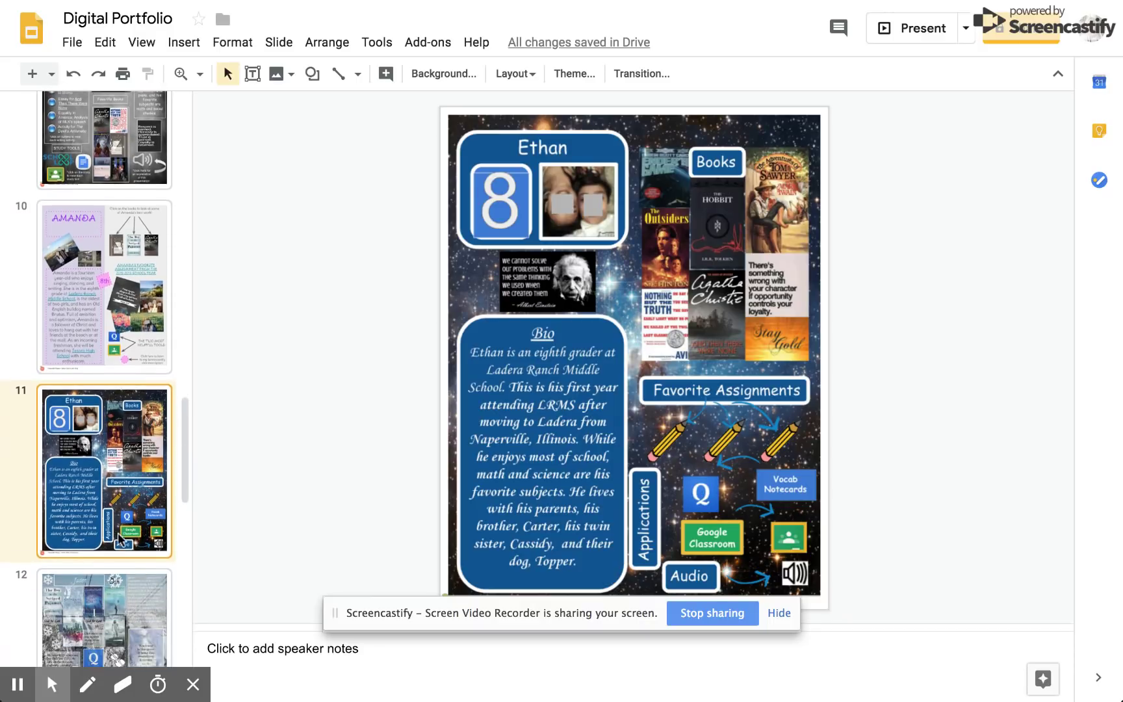
left_click(119, 541)
scroll(121, 546, "down", 3)
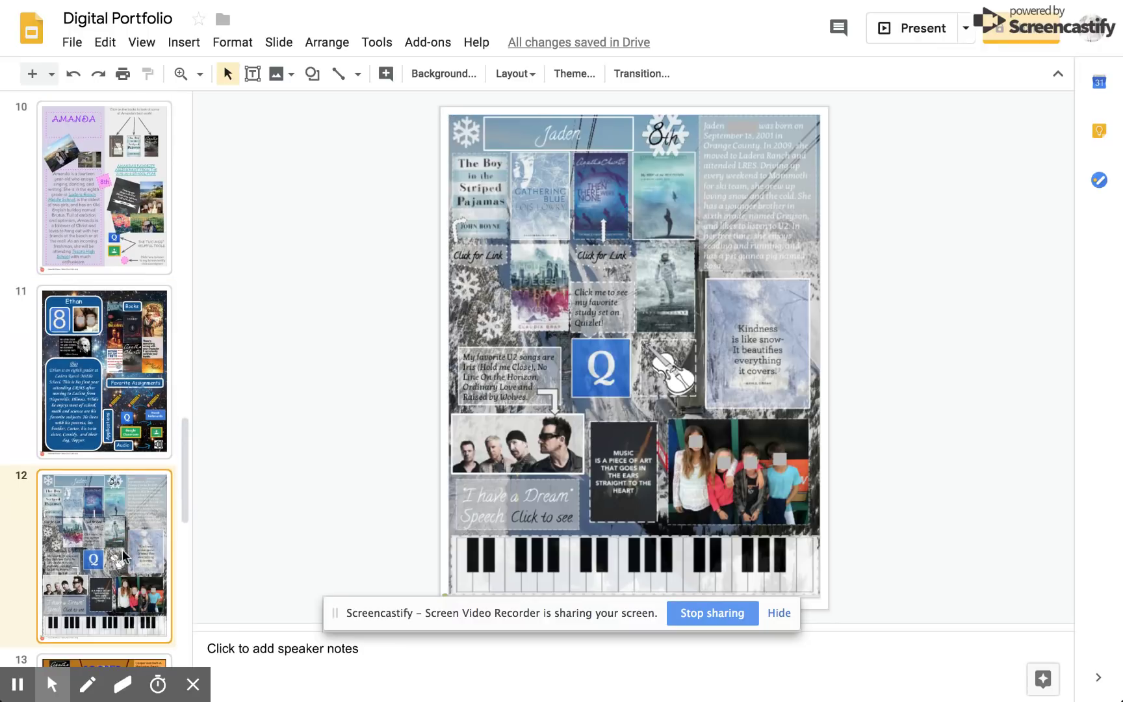
scroll(125, 556, "down", 4)
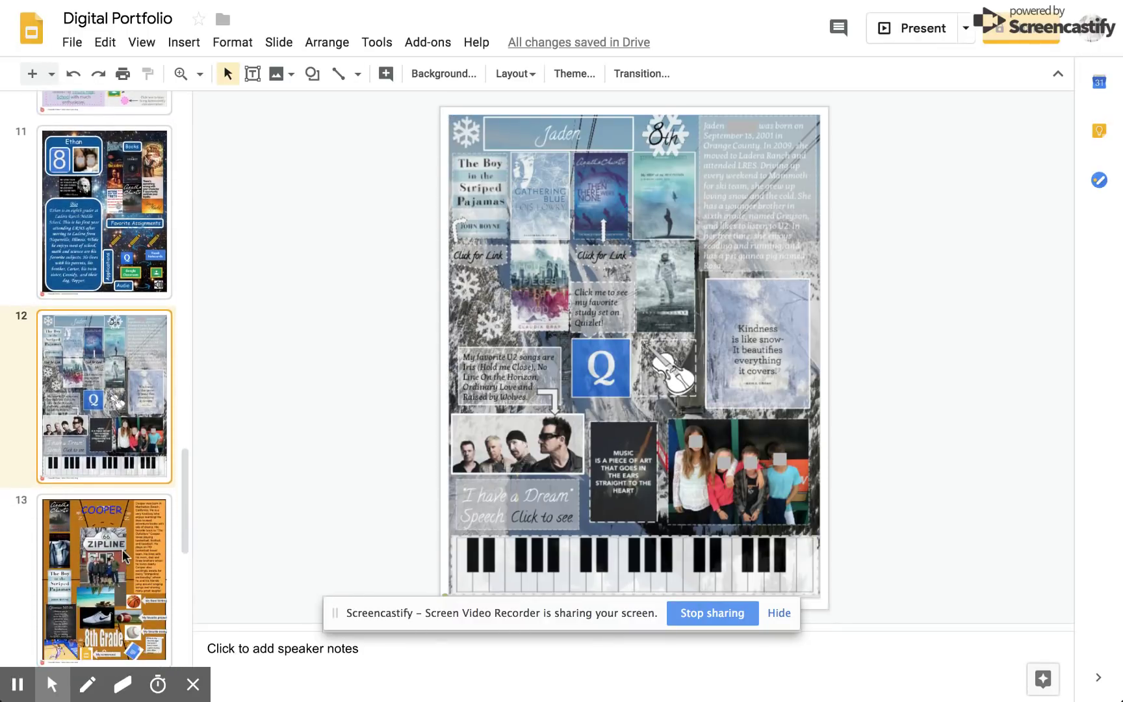
left_click(125, 556)
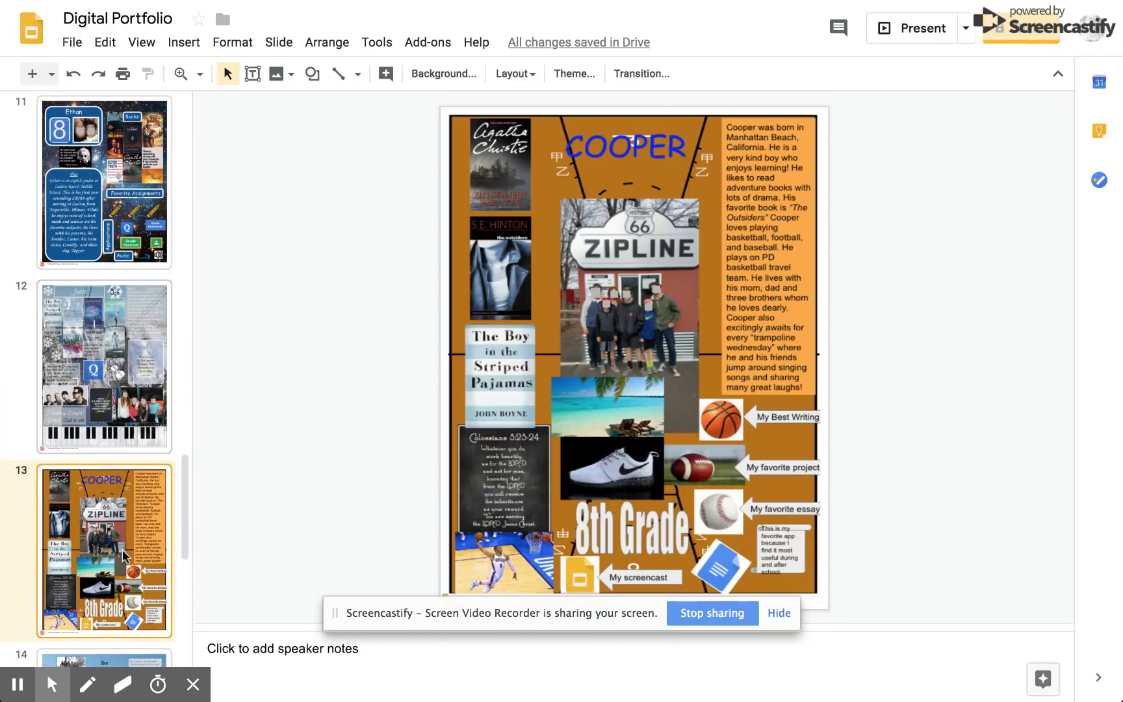
Continue through slides 14 and 15, ending on slide 16's lavender portfolio.
scroll(125, 556, "down", 5)
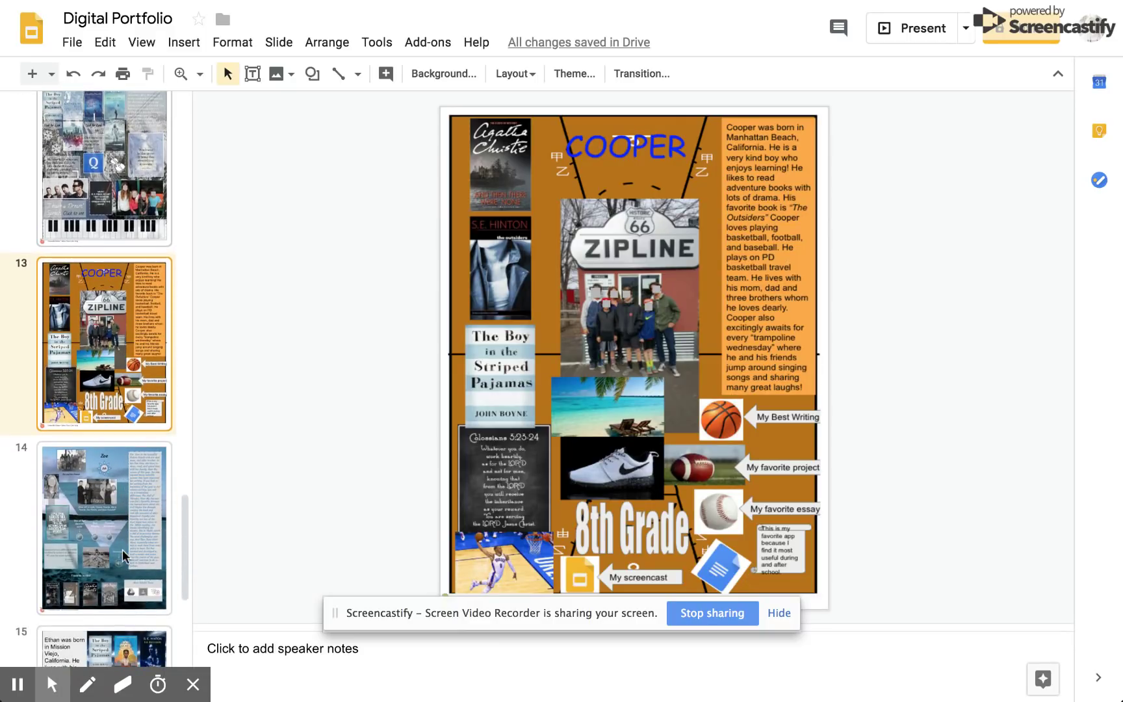
left_click(125, 556)
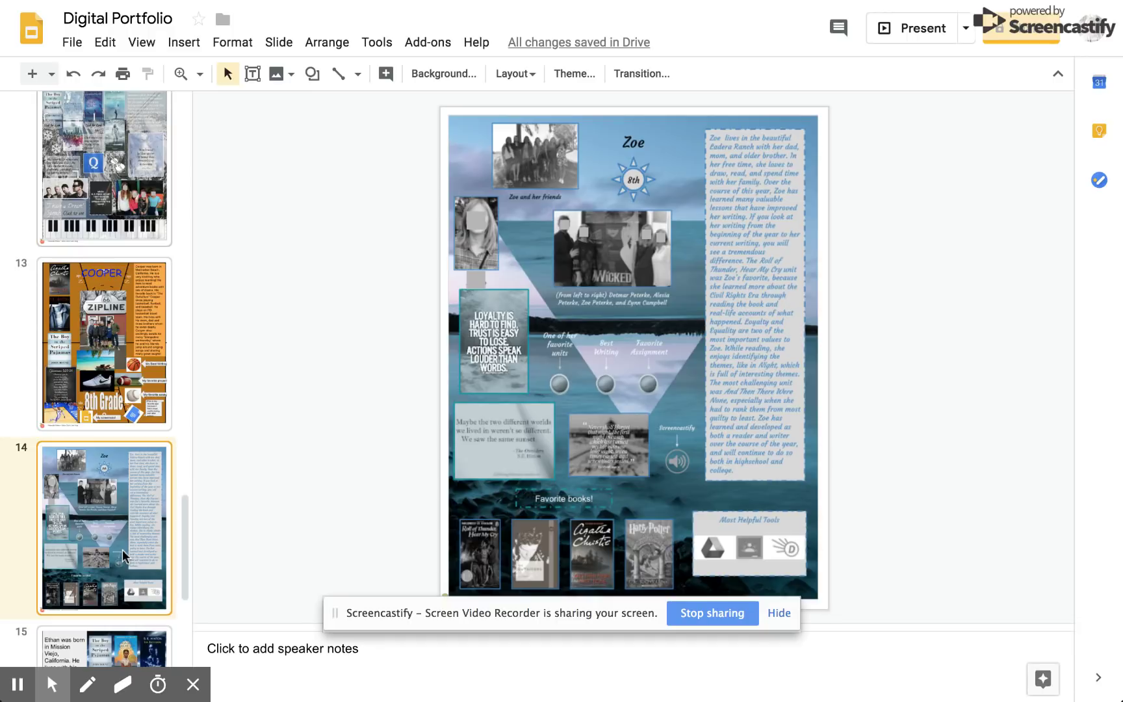
scroll(124, 556, "down", 5)
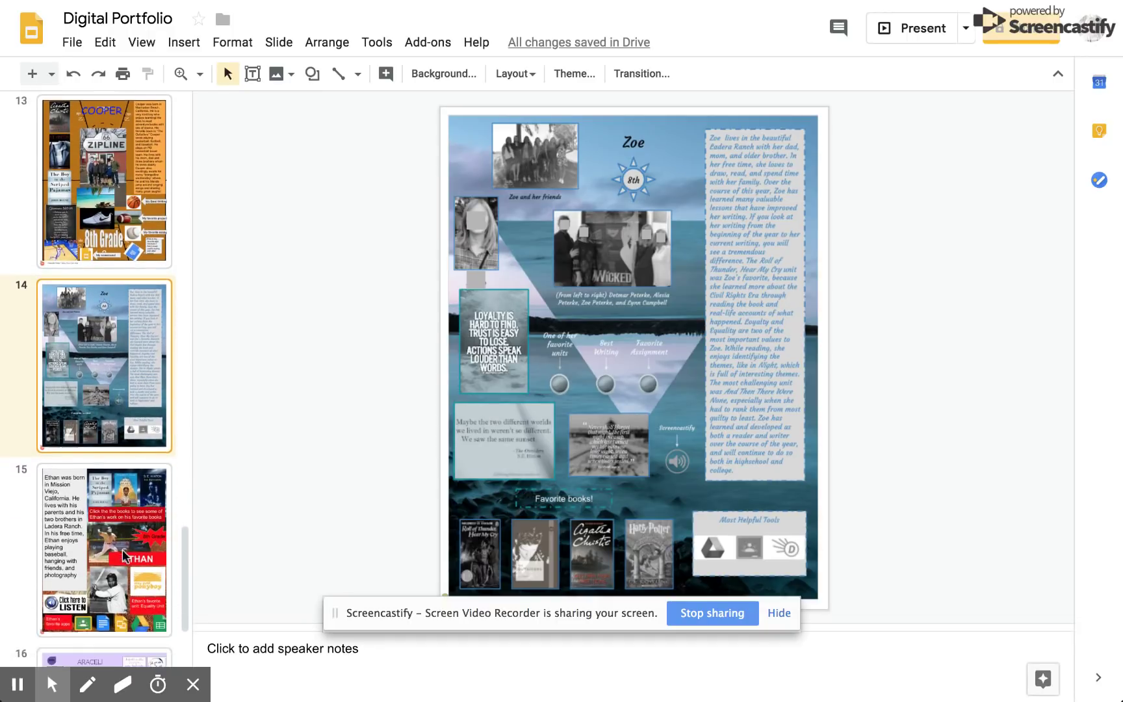
scroll(122, 550, "down", 1)
left_click(122, 550)
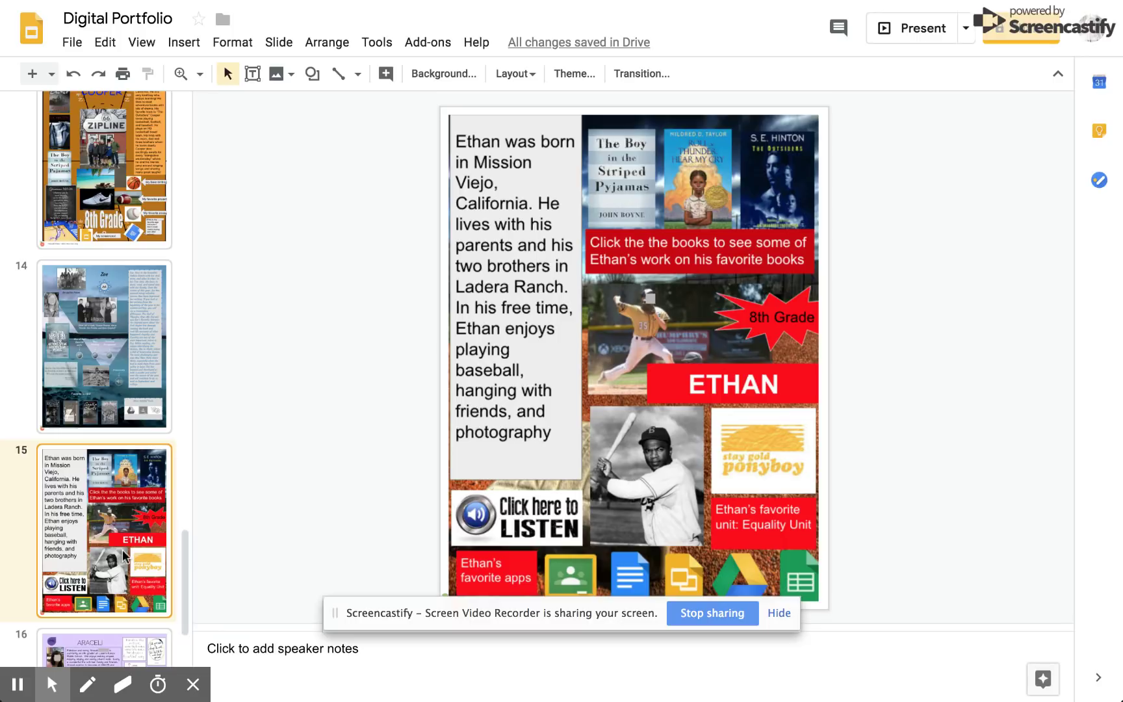
left_click(106, 648)
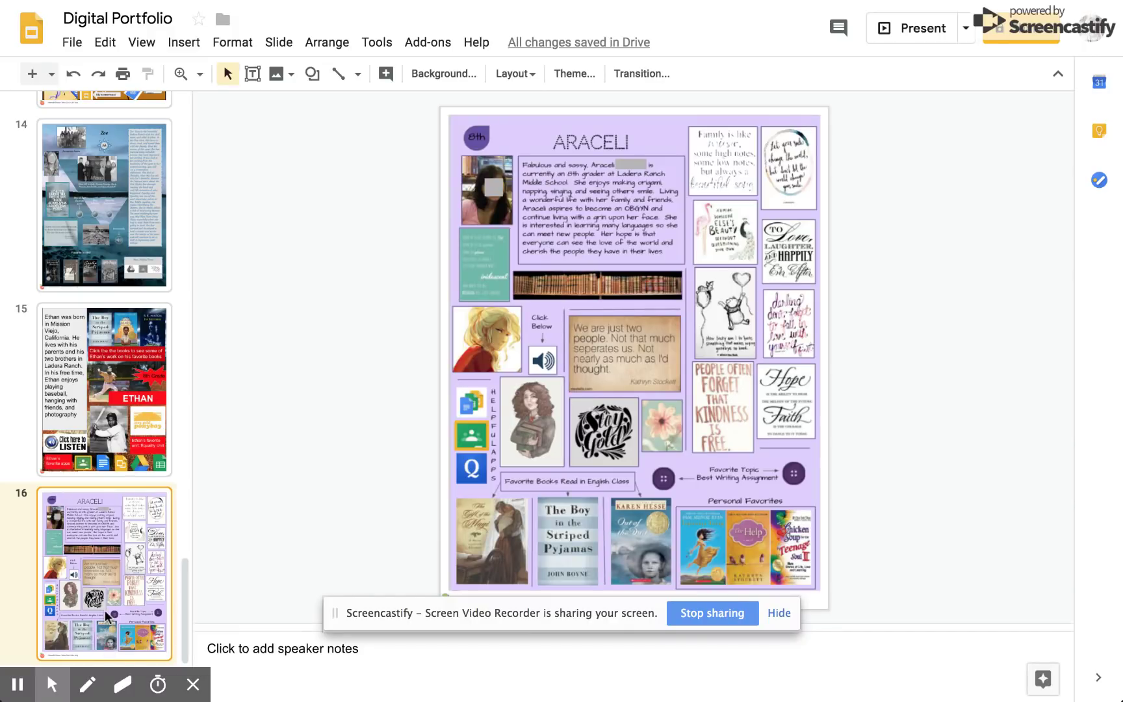
Return to slide 5's blank Your Name Here portfolio template.
scroll(105, 610, "up", 8)
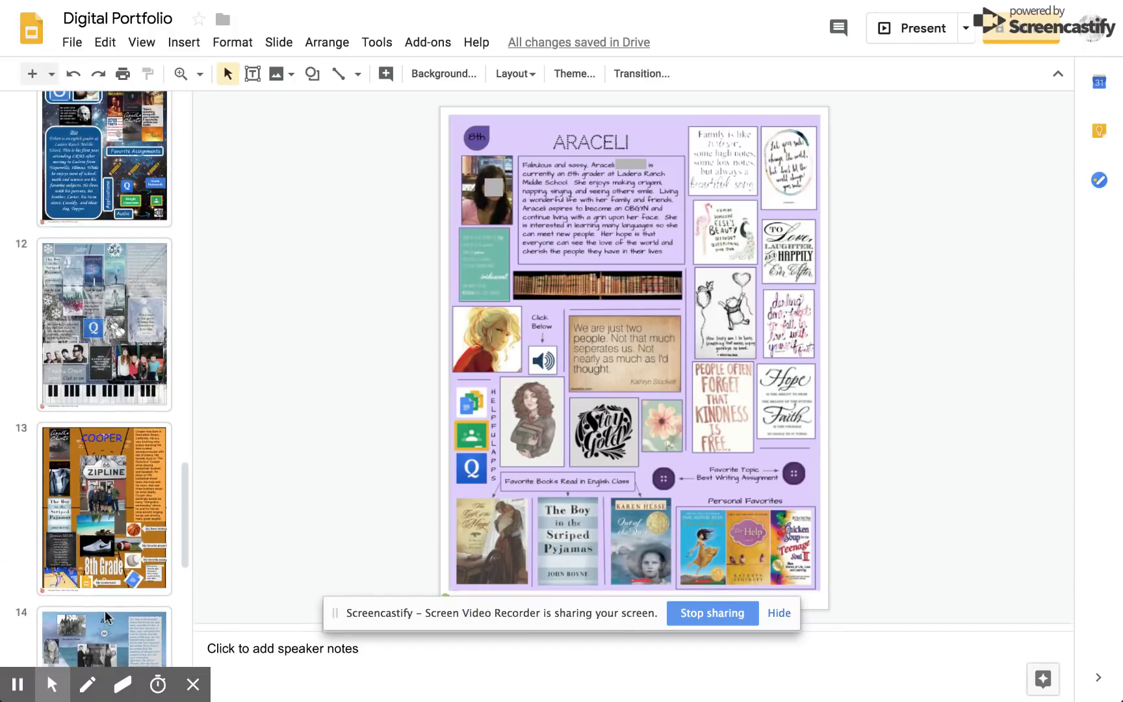
scroll(105, 610, "up", 10)
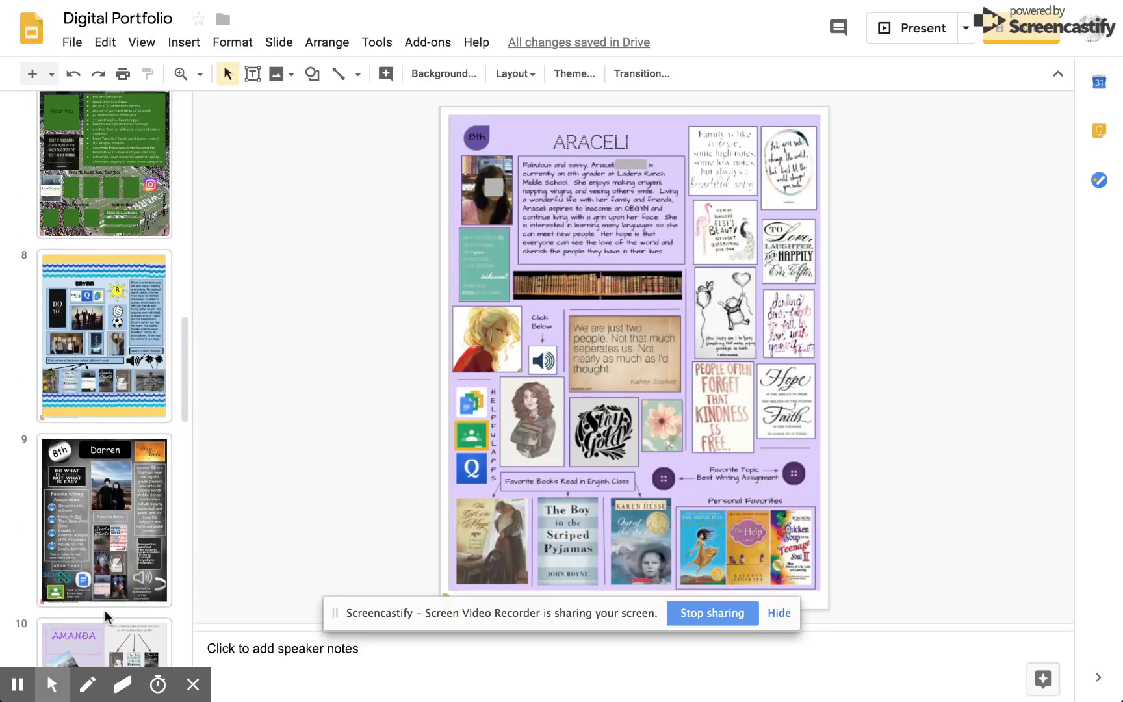
scroll(104, 613, "up", 6)
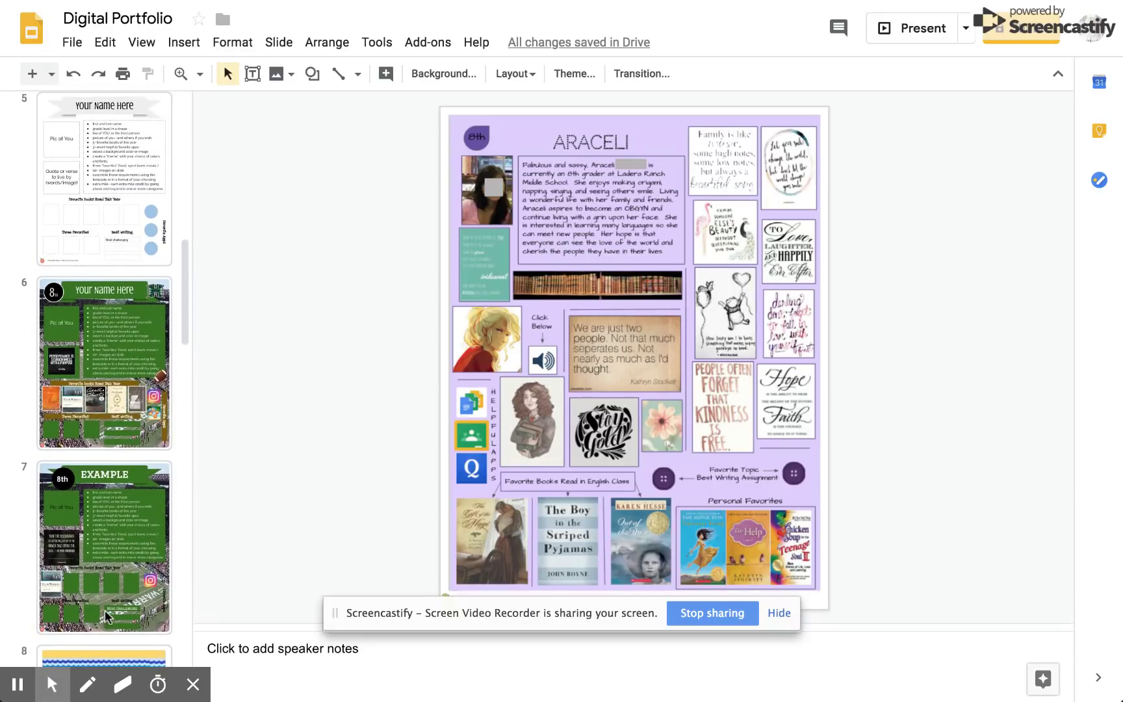
scroll(105, 610, "up", 3)
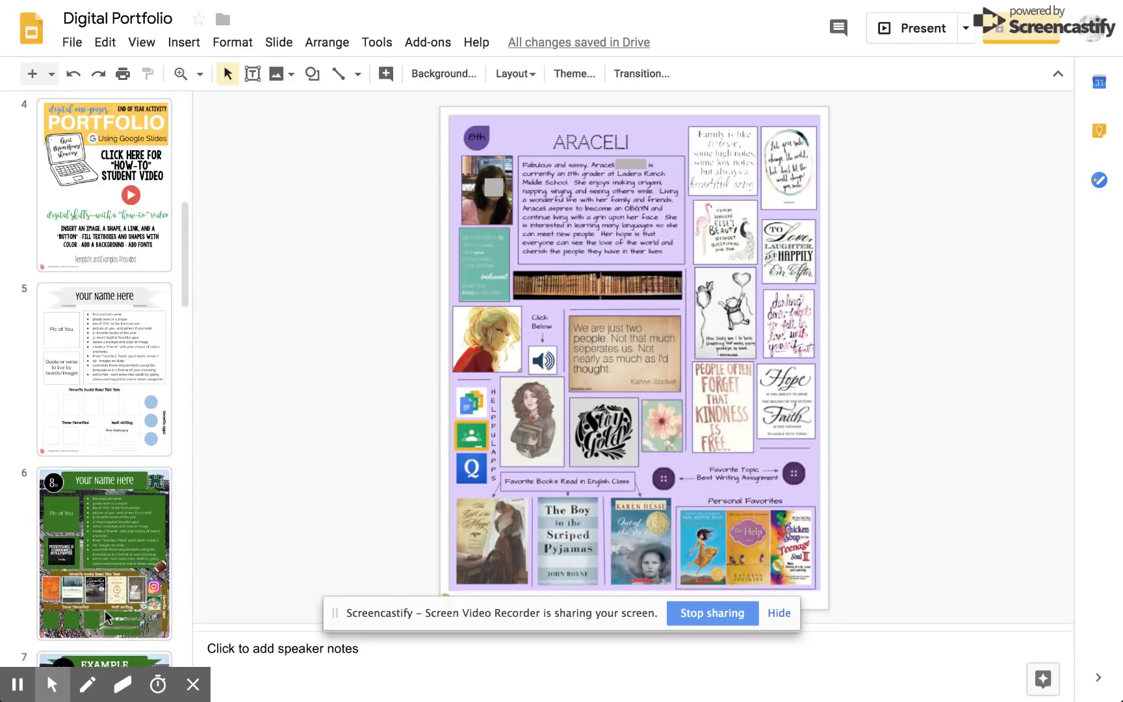
left_click(119, 374)
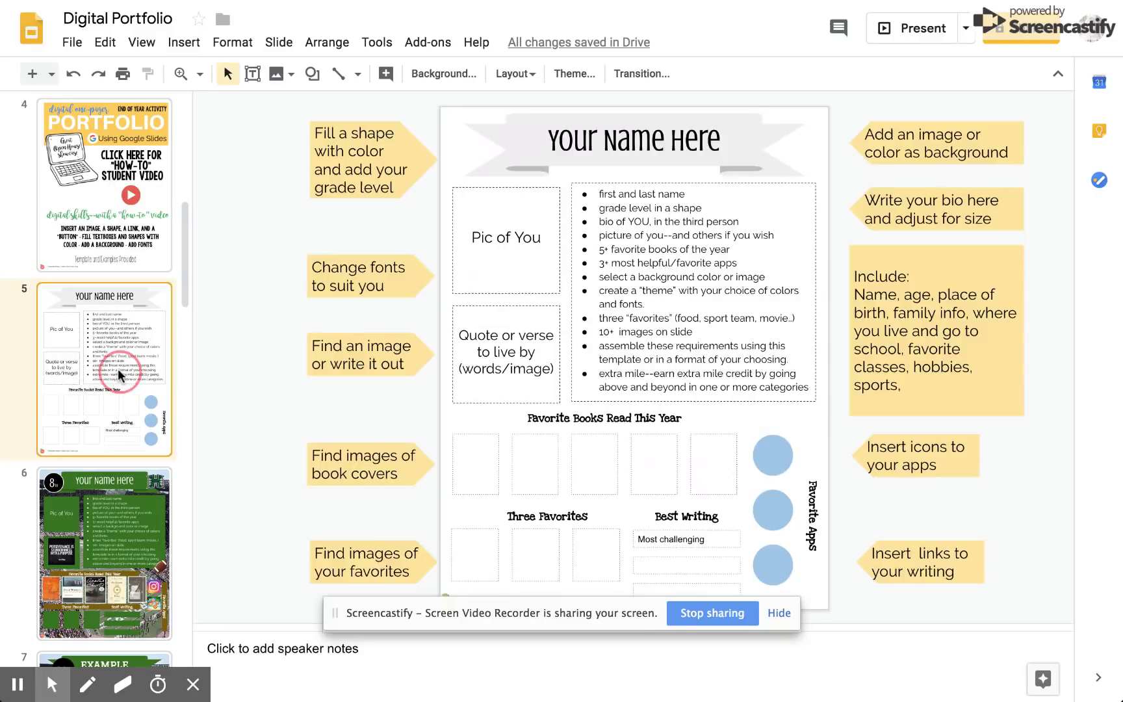